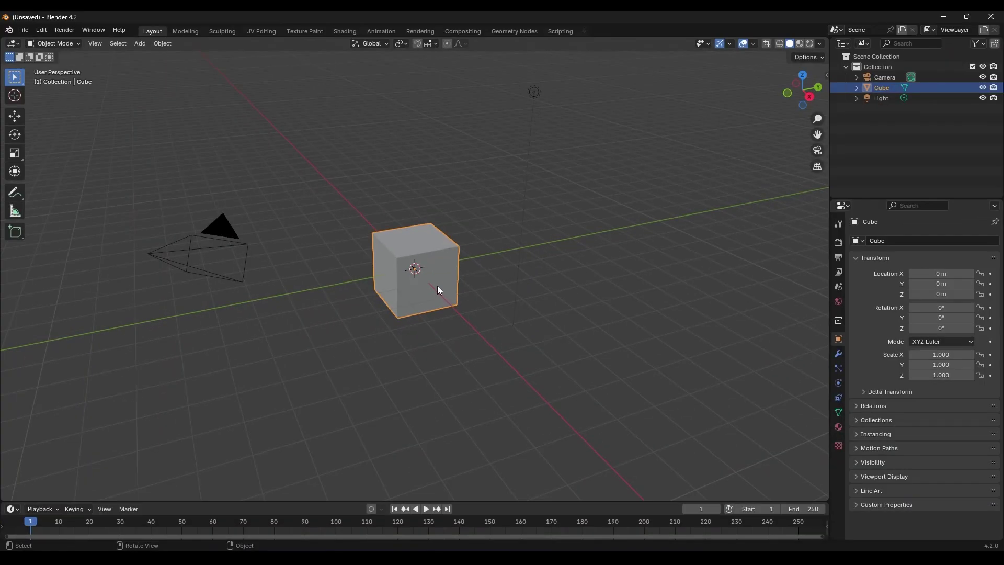
Delete the default cube and add the front bookshelf reference image in Front view.
key("Delete")
key("KP_1")
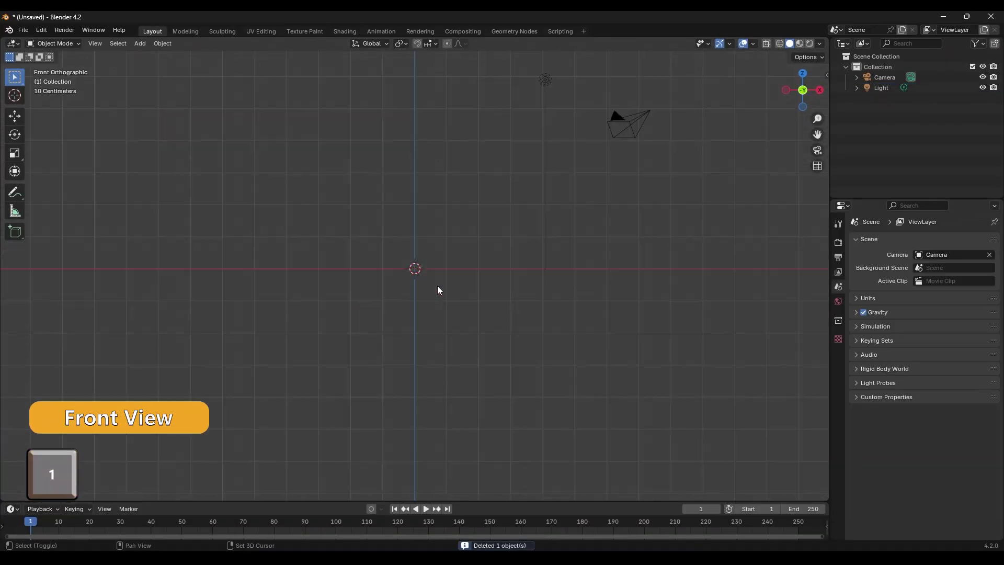
key("shift+a")
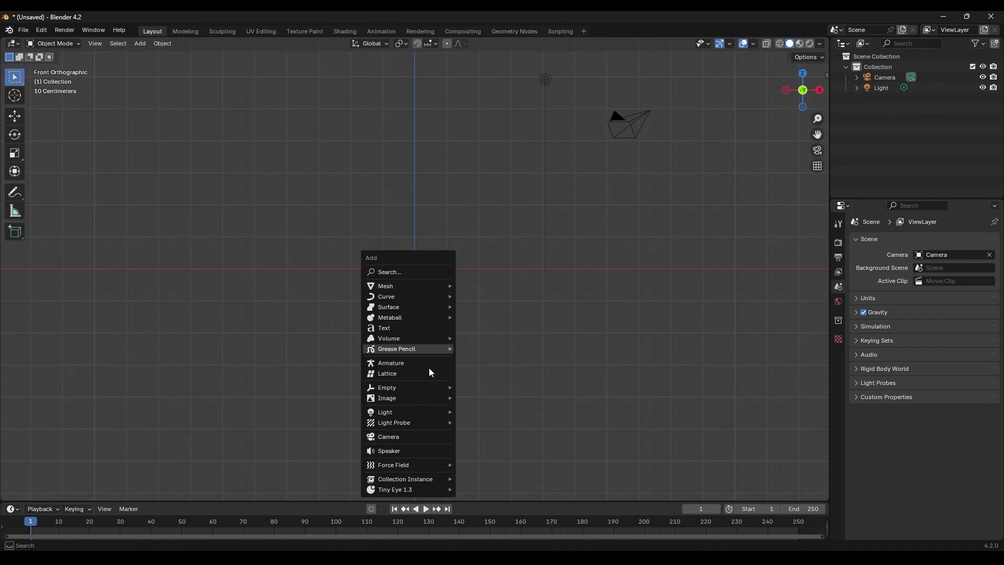
mouse_move(428, 400)
left_click(479, 397)
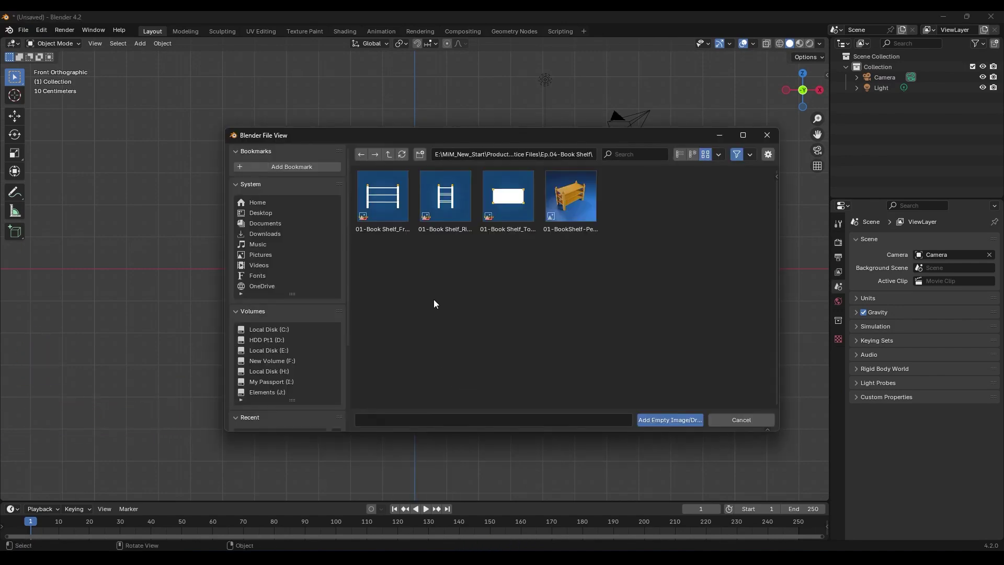
double_click(382, 196)
Add the right-side bookshelf reference image in Right view.
key("KP_6")
key("KP_6")
key("KP_6")
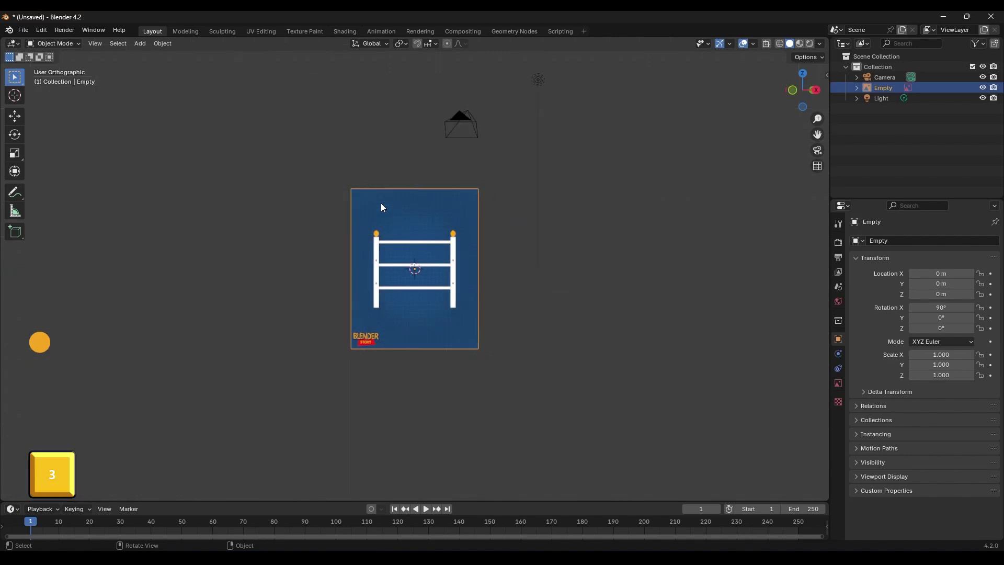
key("KP_3")
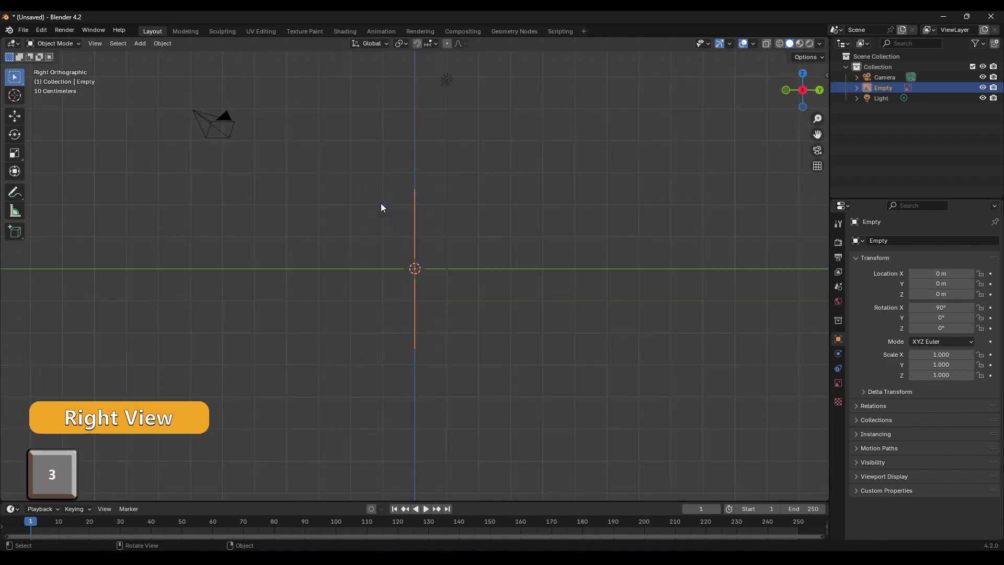
key("shift+a")
mouse_move(384, 204)
left_click(427, 203)
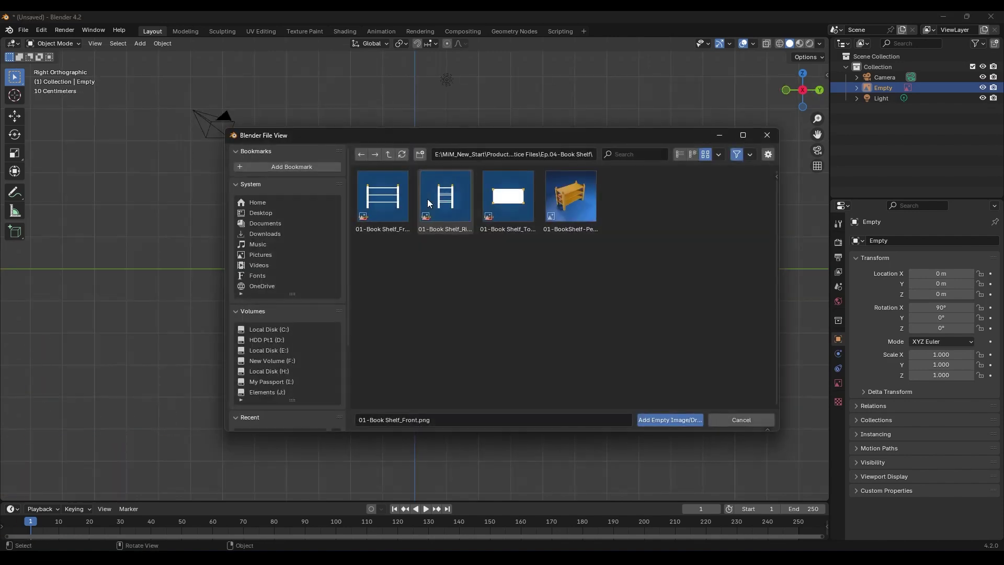
double_click(445, 203)
Add the top-view bookshelf reference image in Top view.
key("KP_7")
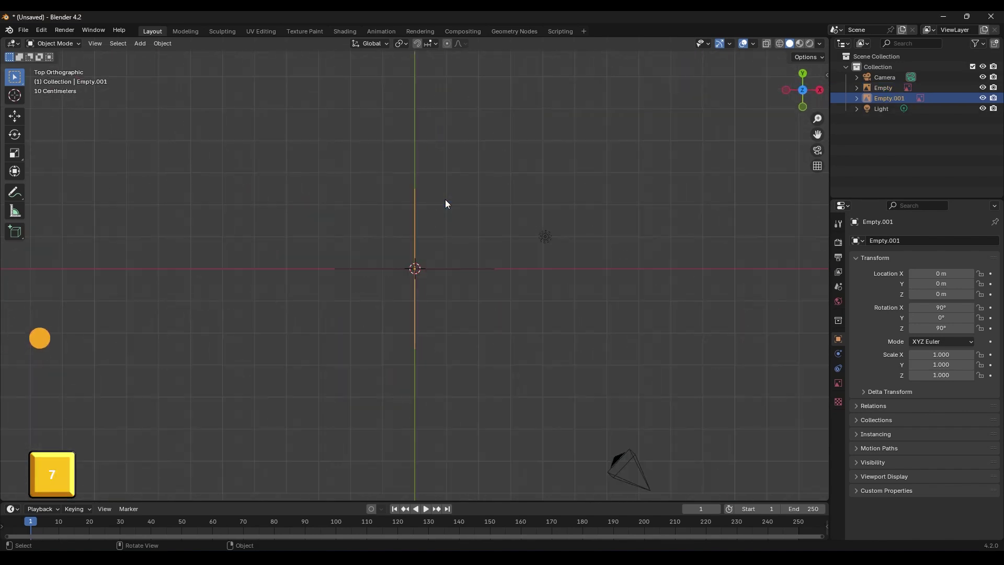
key("shift+a")
mouse_move(445, 200)
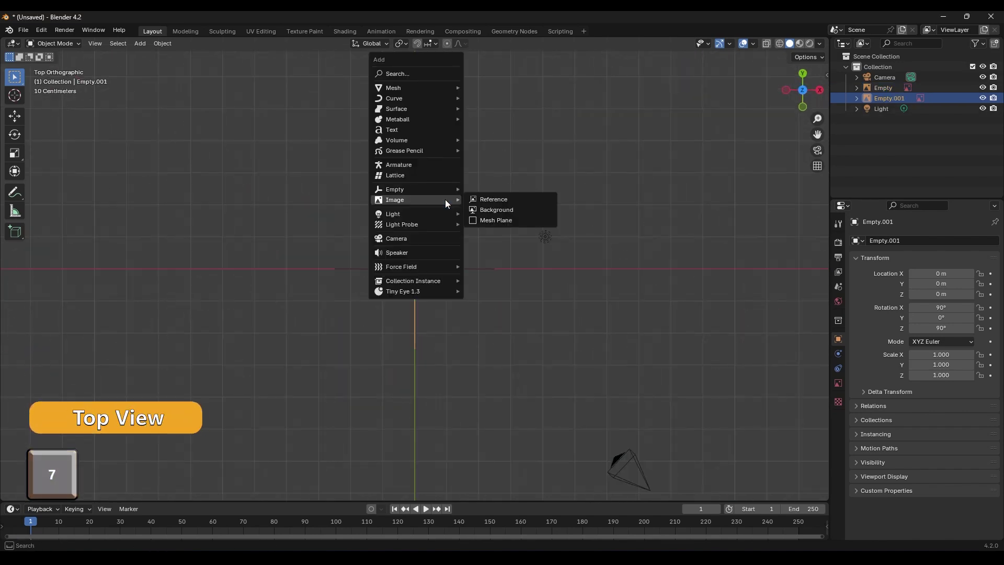
left_click(510, 197)
double_click(512, 198)
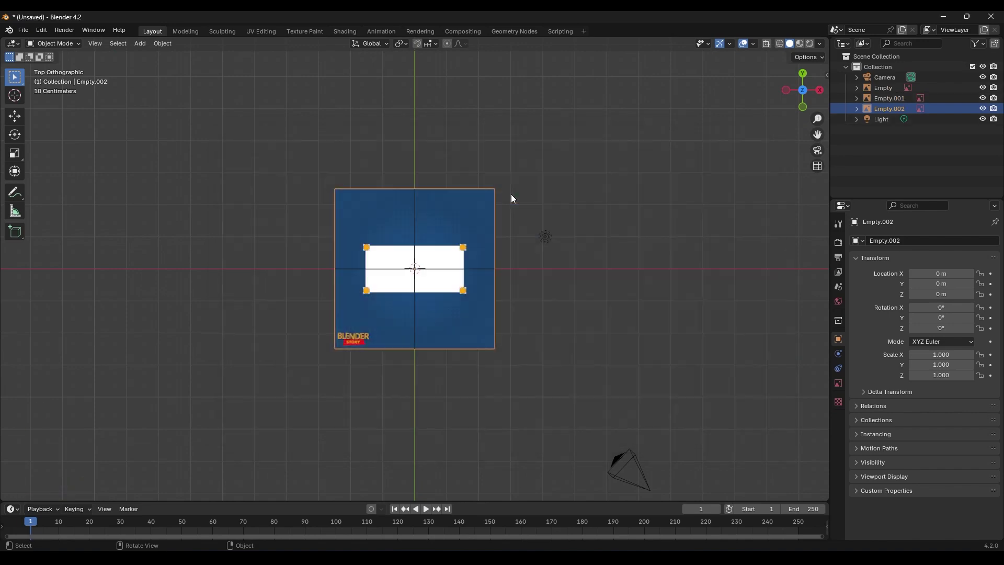
Slide the front reference image back along the Y axis.
middle_click_drag(578, 347, 526, 251)
left_click(465, 223)
key("g")
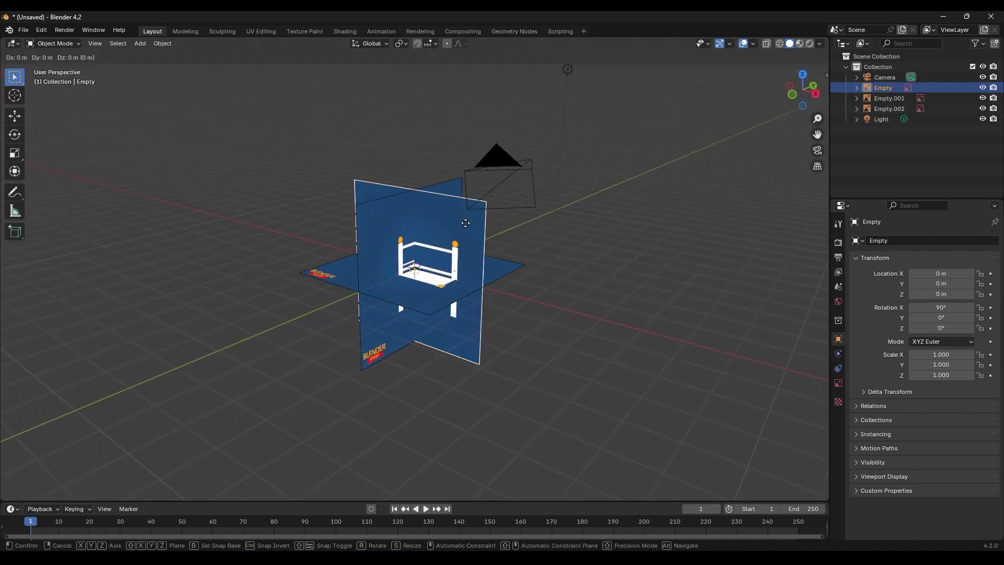
key("y")
left_click(498, 210)
Move the side reference to X -5 m and lower the top reference to Z -5 m.
left_click(428, 220)
key("g")
type("xis")
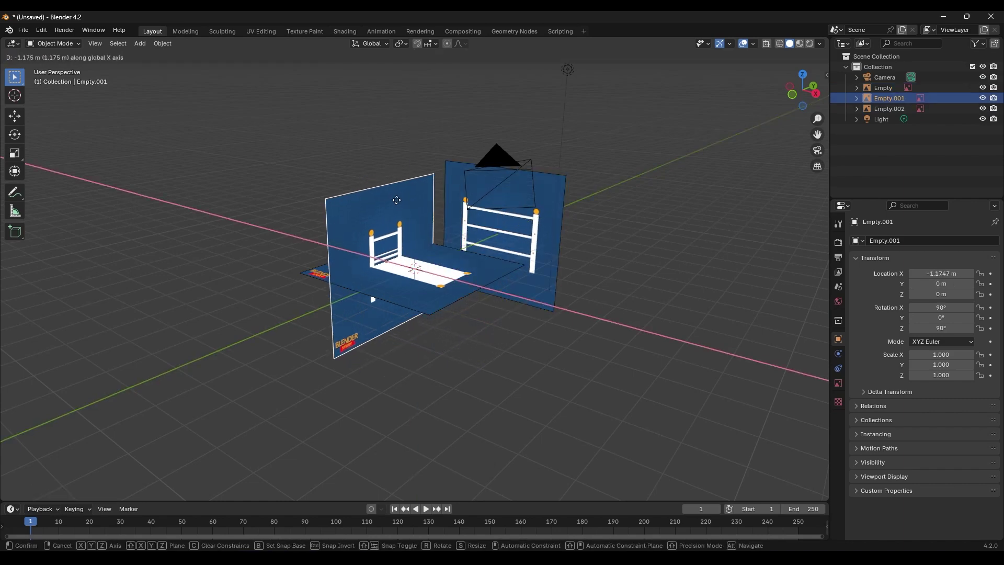
type("-5")
key("Return")
left_click(426, 254)
type("g")
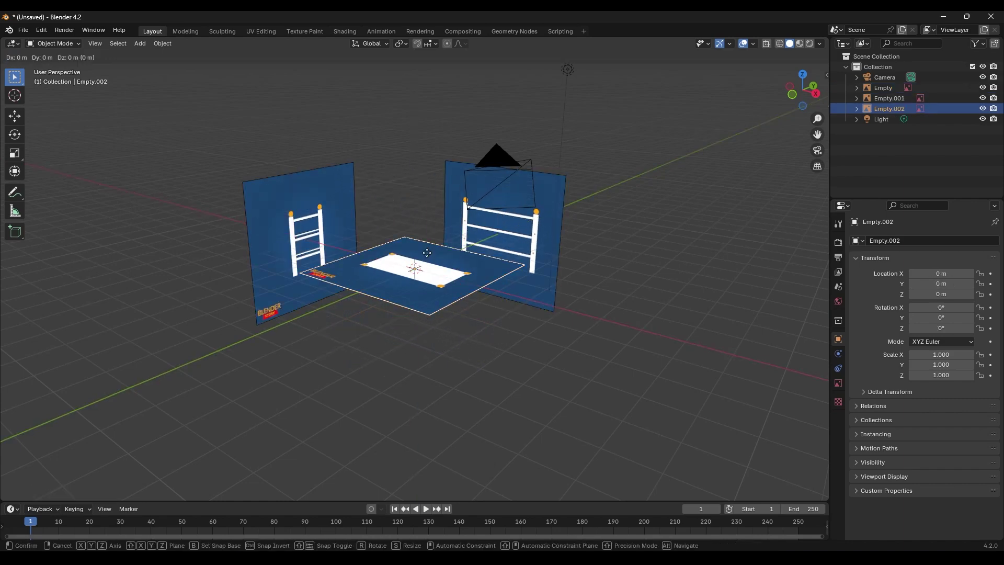
type("z-5")
key("Return")
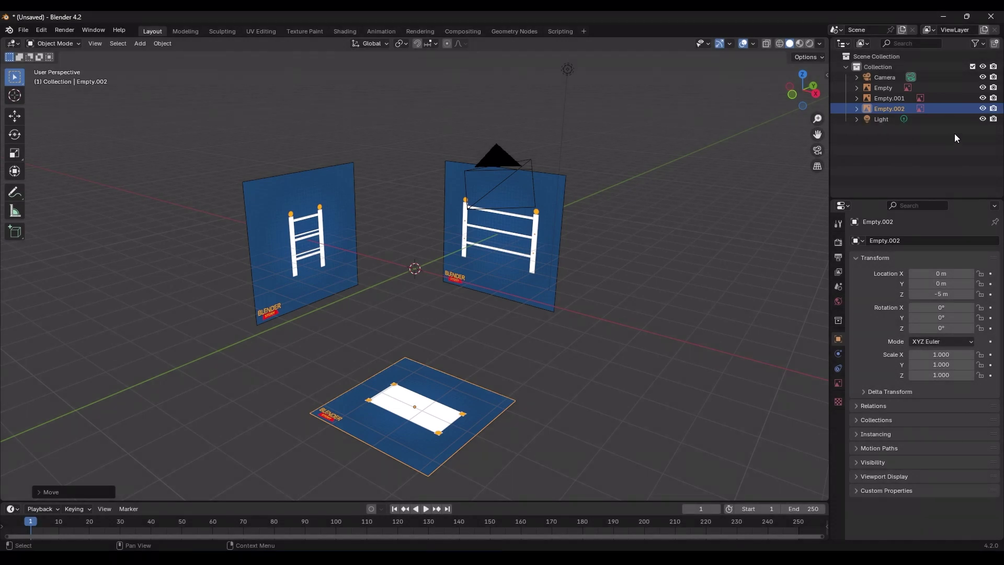
left_click(927, 87)
left_click(940, 98)
left_click(943, 109)
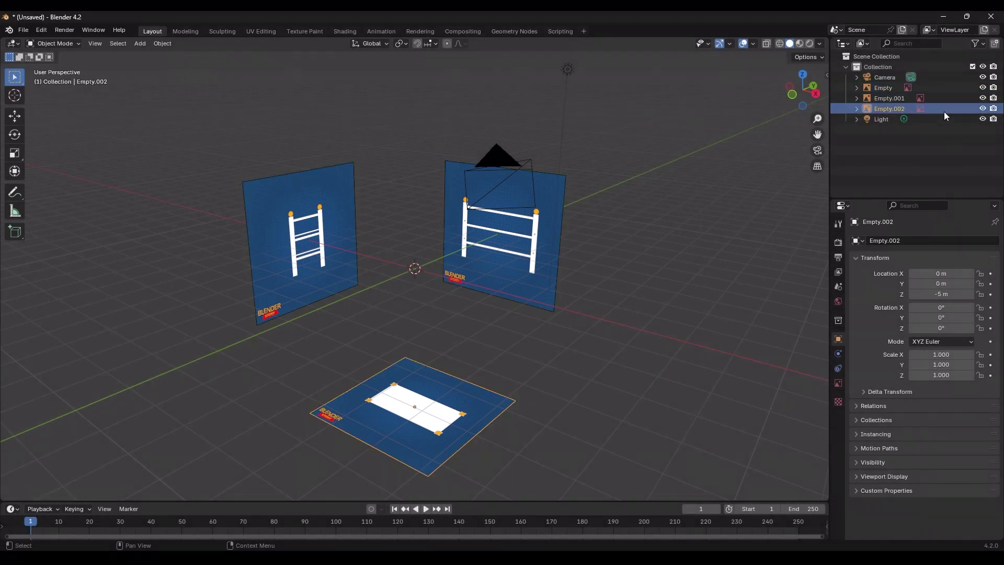
double_click(889, 88)
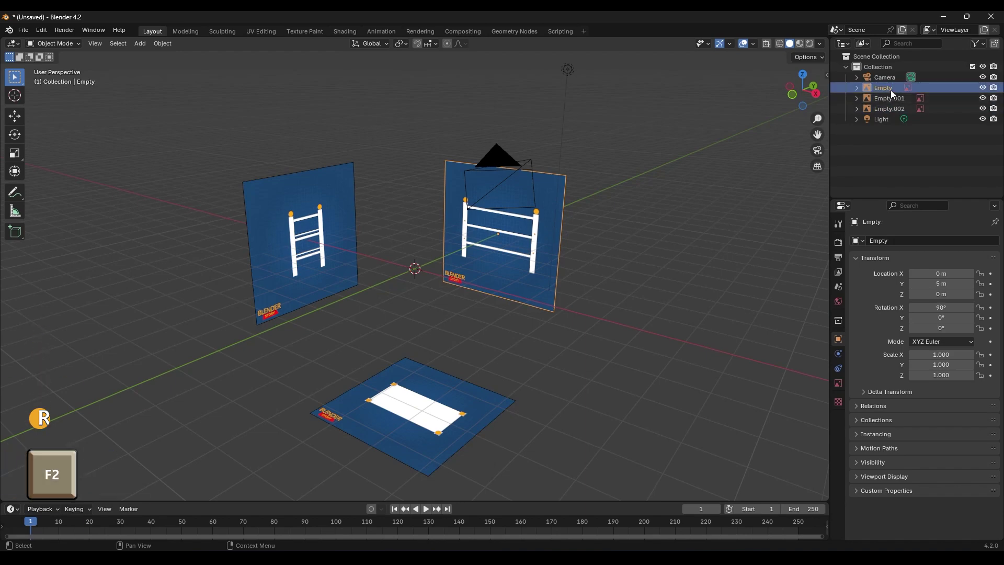
key("Return")
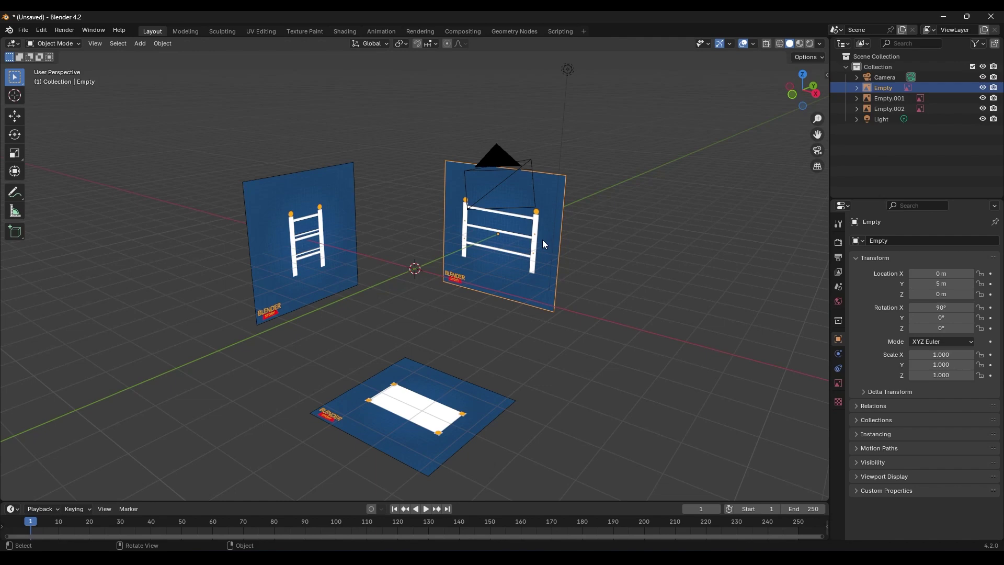
key("F2")
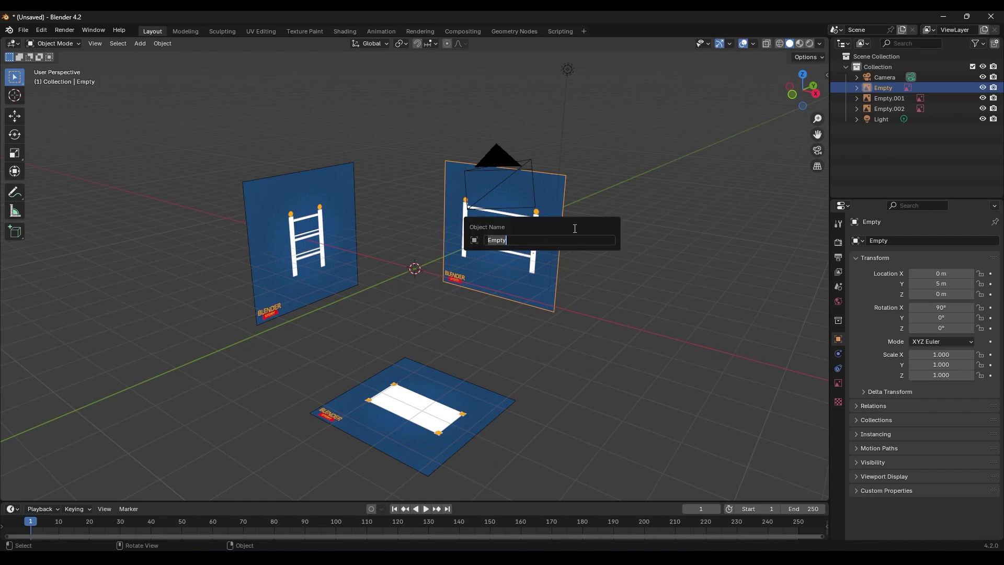
key("Return")
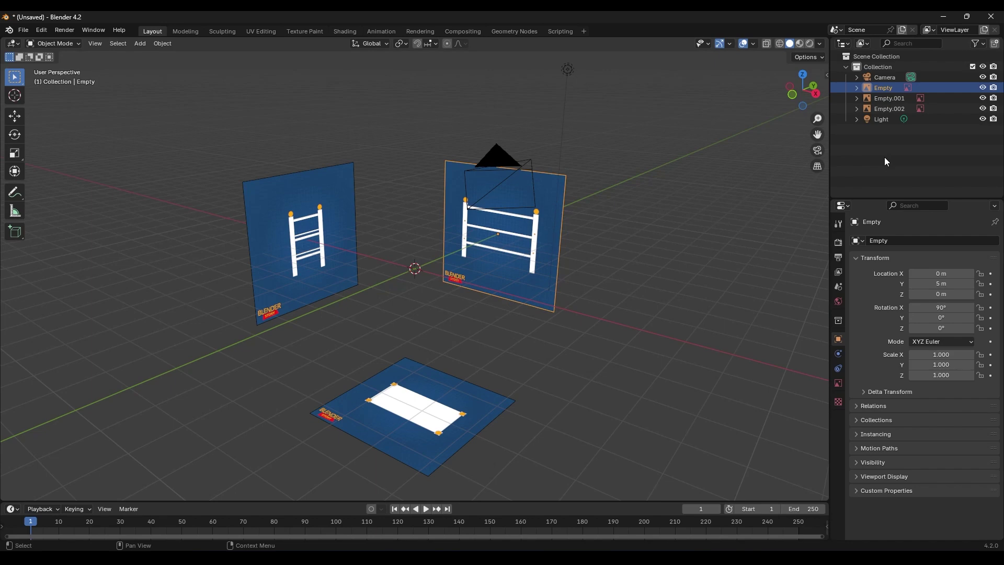
Try hiding and revealing the reference images with the eye icons, H and Alt+H.
left_click_drag(985, 92, 986, 111)
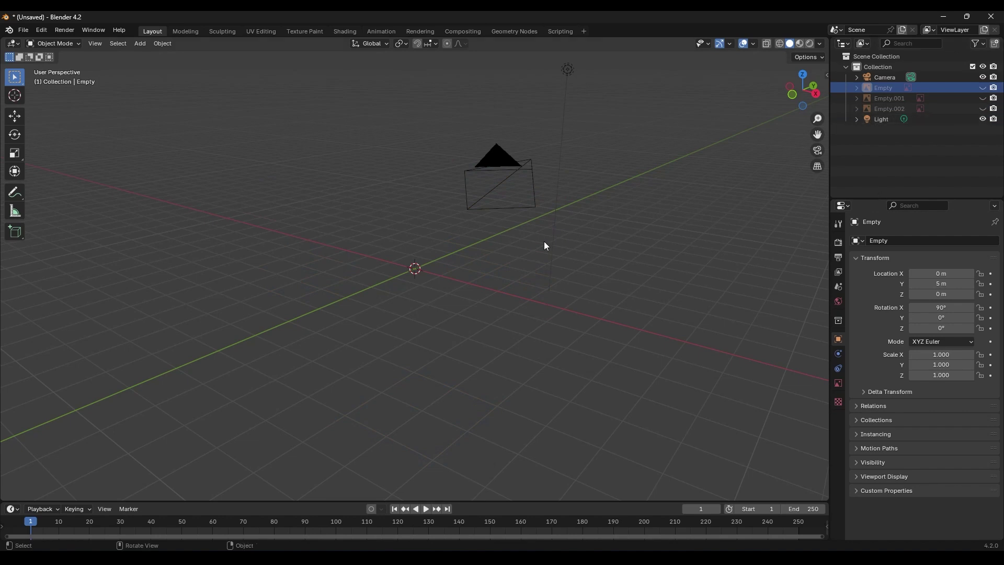
left_click_drag(983, 108, 983, 88)
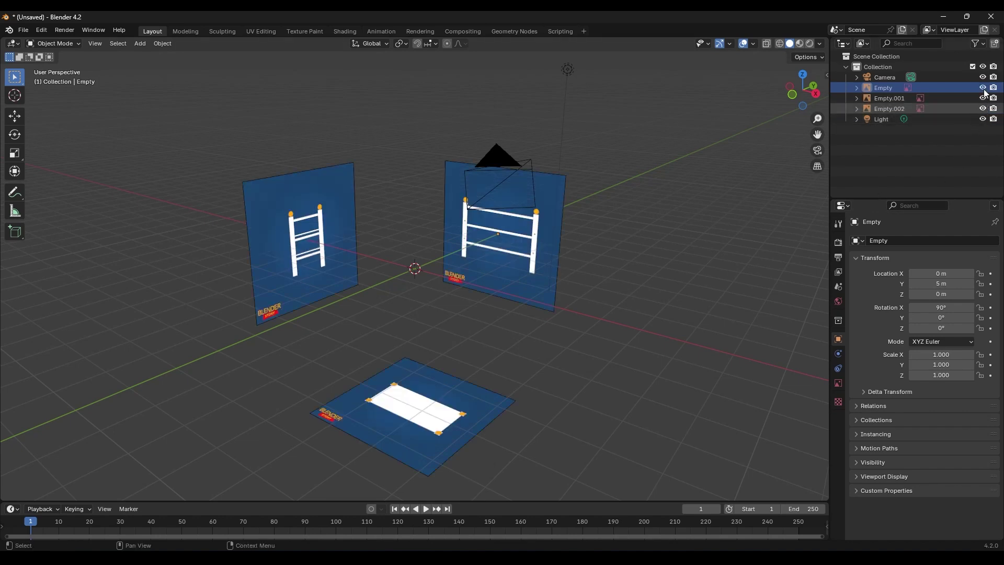
left_click(884, 89)
key("h")
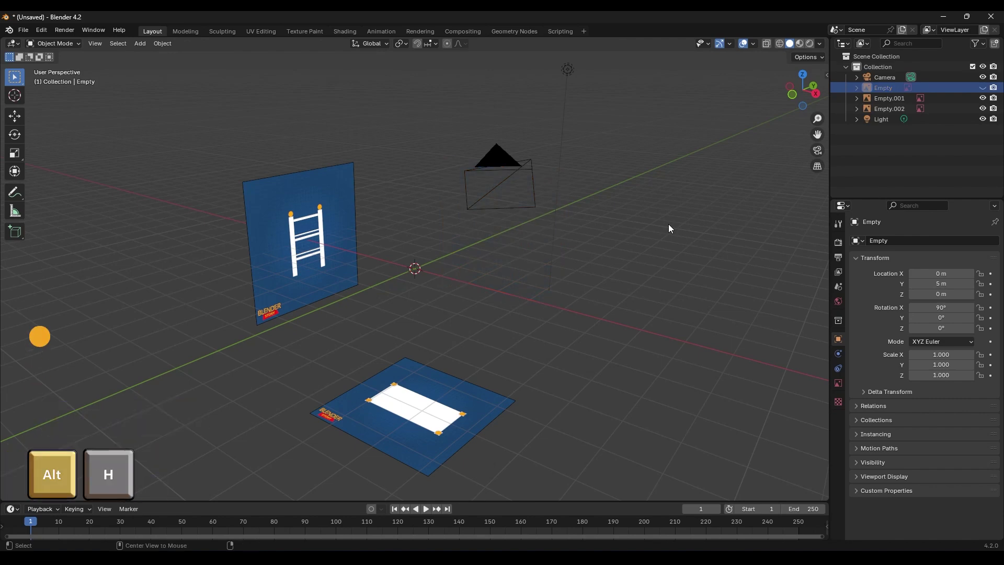
key("alt+h")
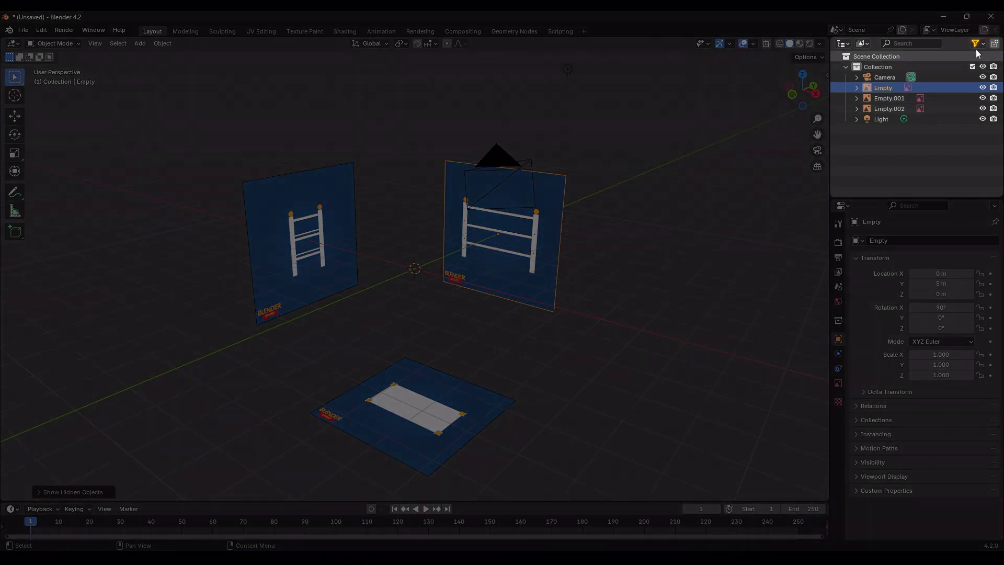
Enable the Outliner's Selectable filter and turn selectability off for all three references.
left_click(976, 49)
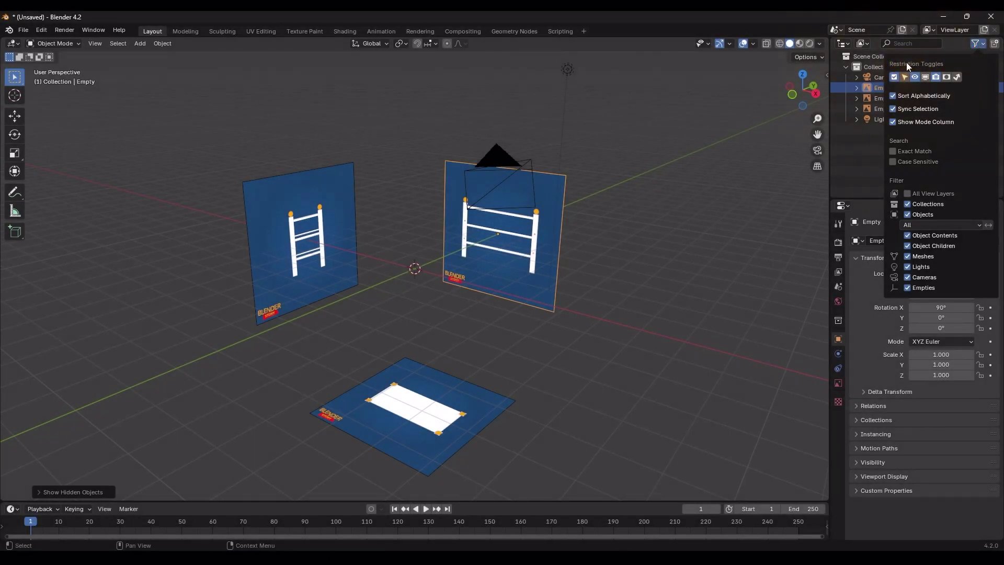
left_click(904, 78)
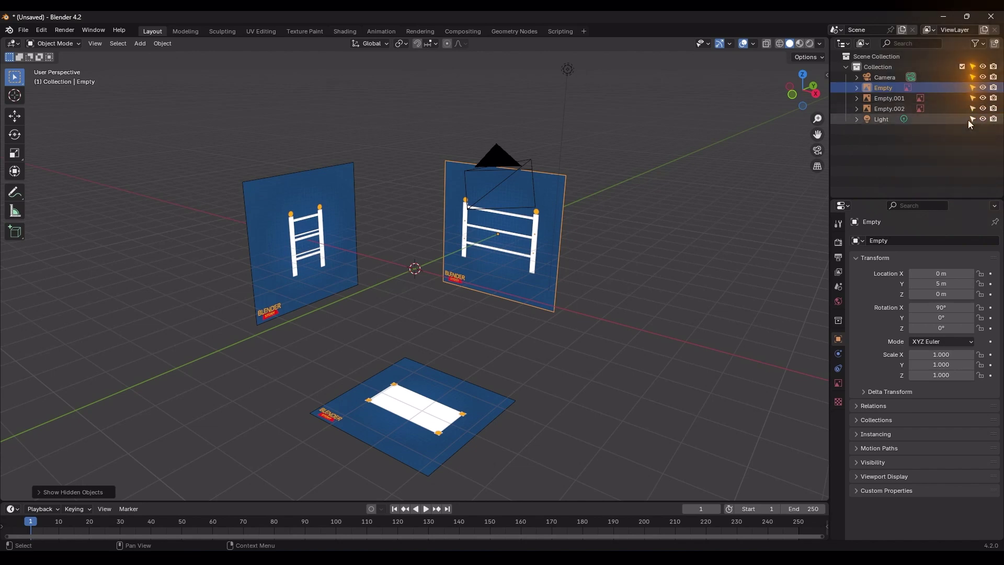
left_click_drag(972, 88, 973, 108)
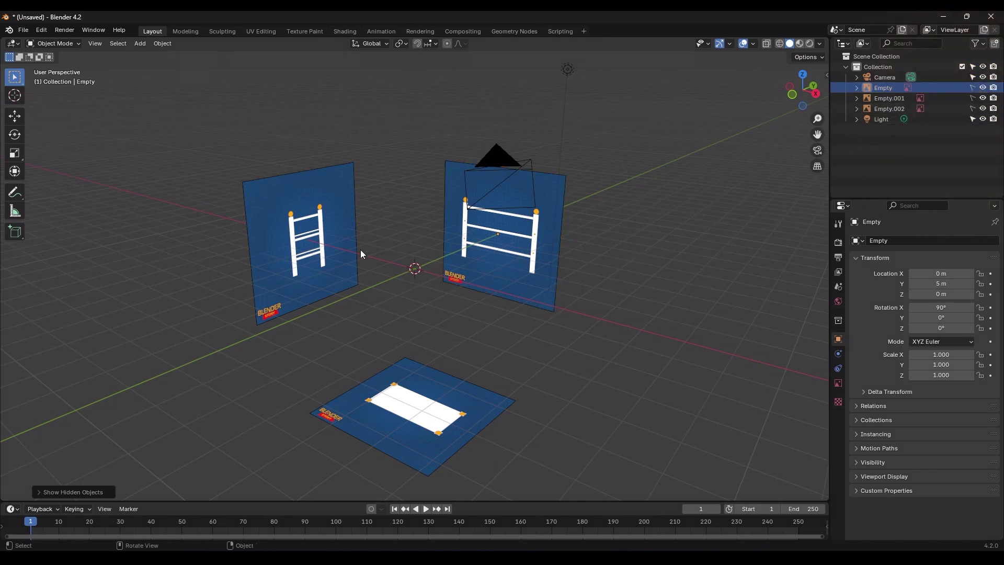
left_click_drag(368, 148, 267, 431)
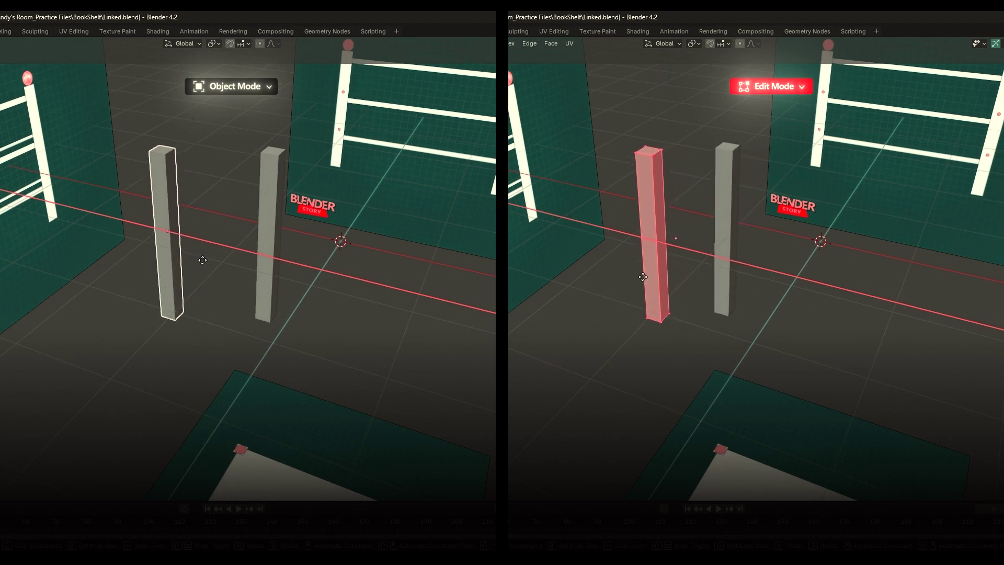
Rotate the post, lengthen it along Z, and repeat the last operation.
key("r")
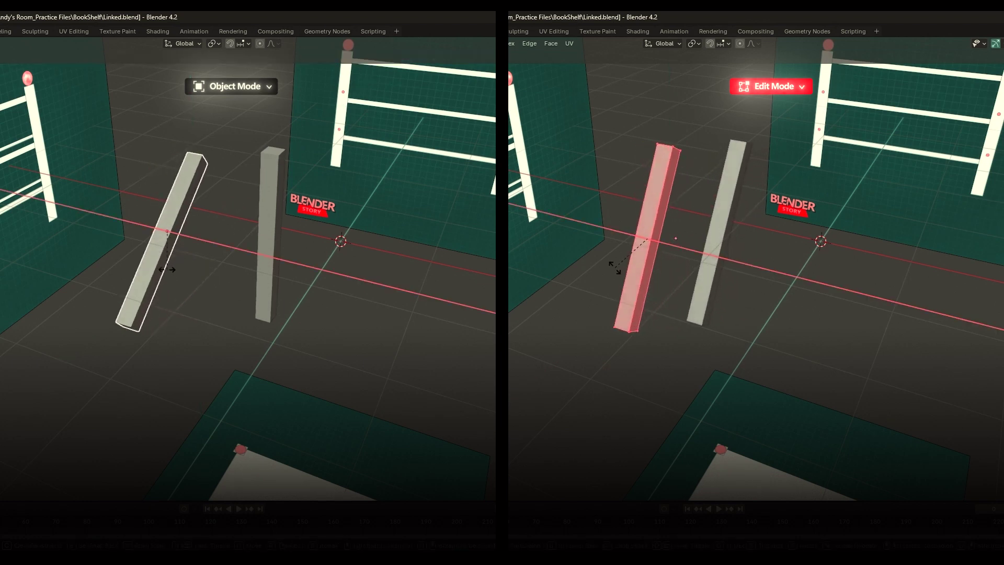
left_click(167, 270)
key("s")
key("z")
key("z")
left_click(184, 294)
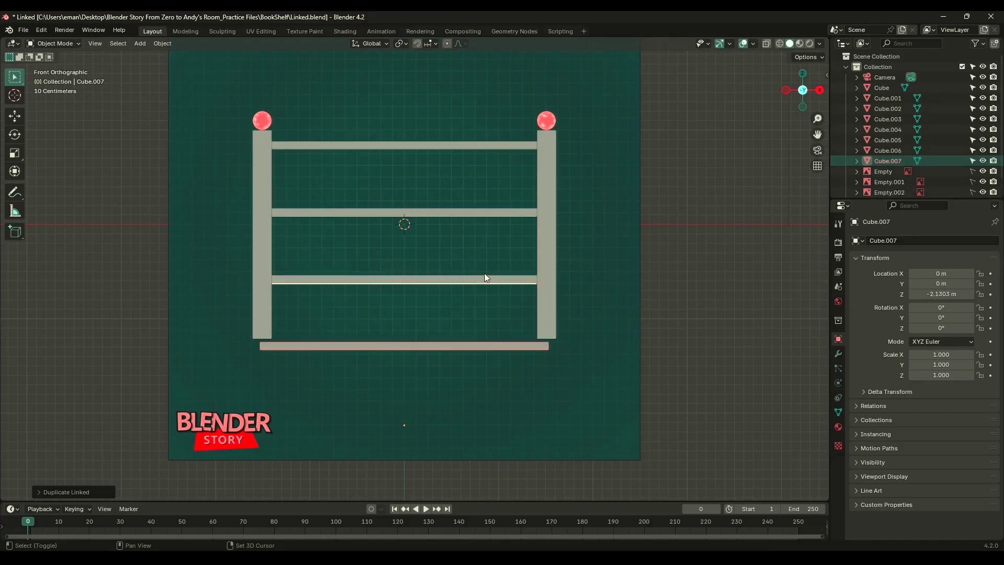
key("shift+r")
key("shift+r")
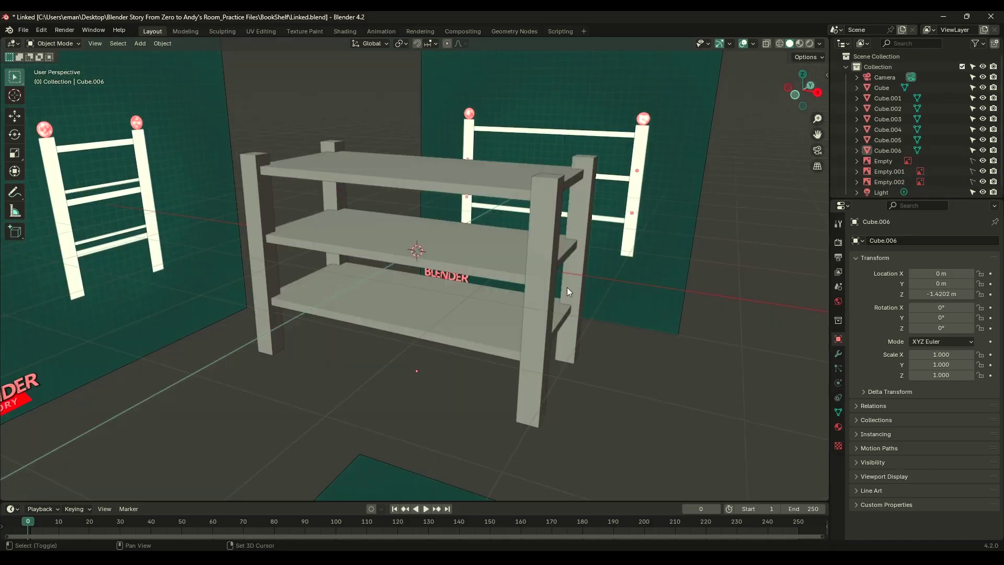
Add a UV sphere and give it smooth shading.
key("shift+a")
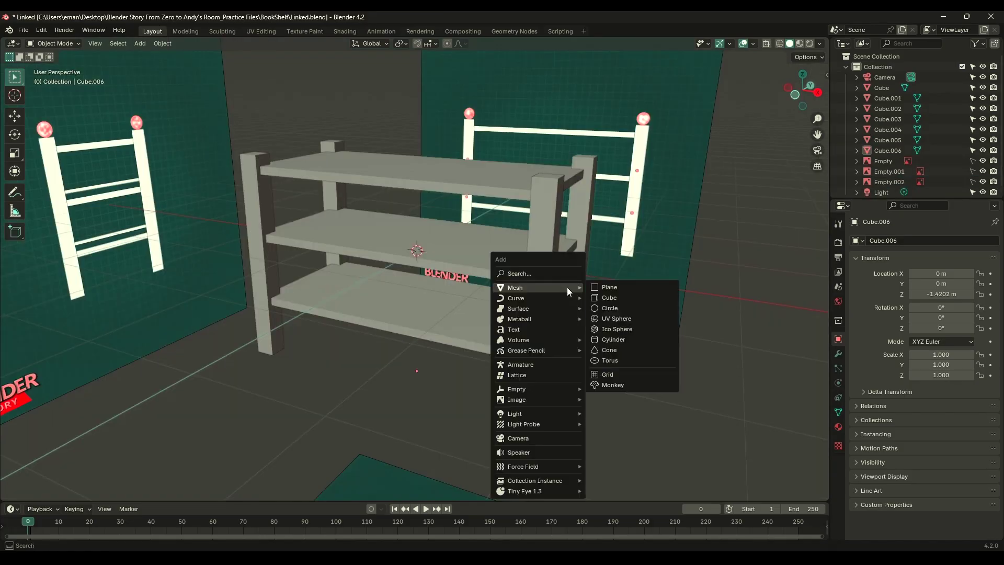
left_click(610, 321)
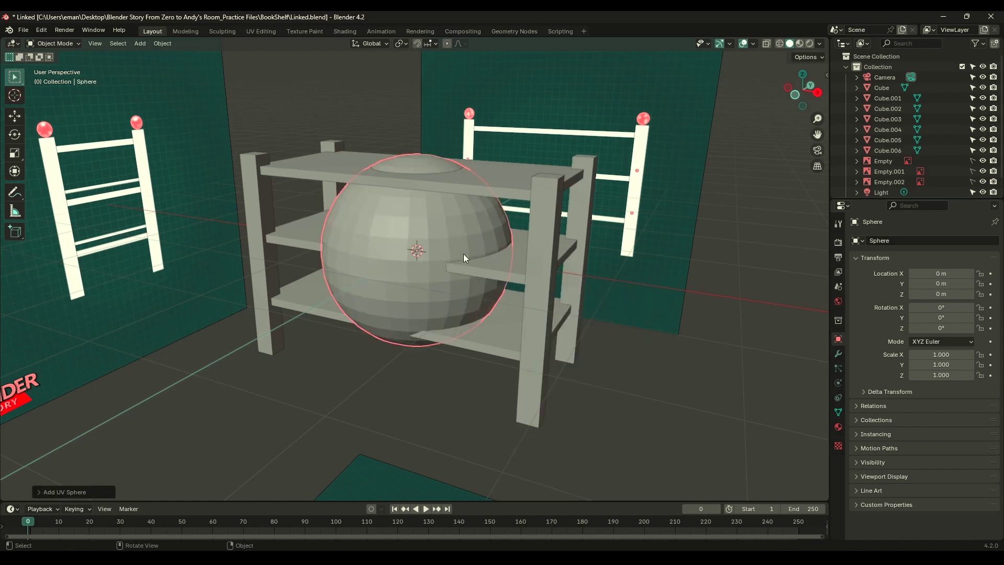
right_click(440, 222)
left_click(435, 214)
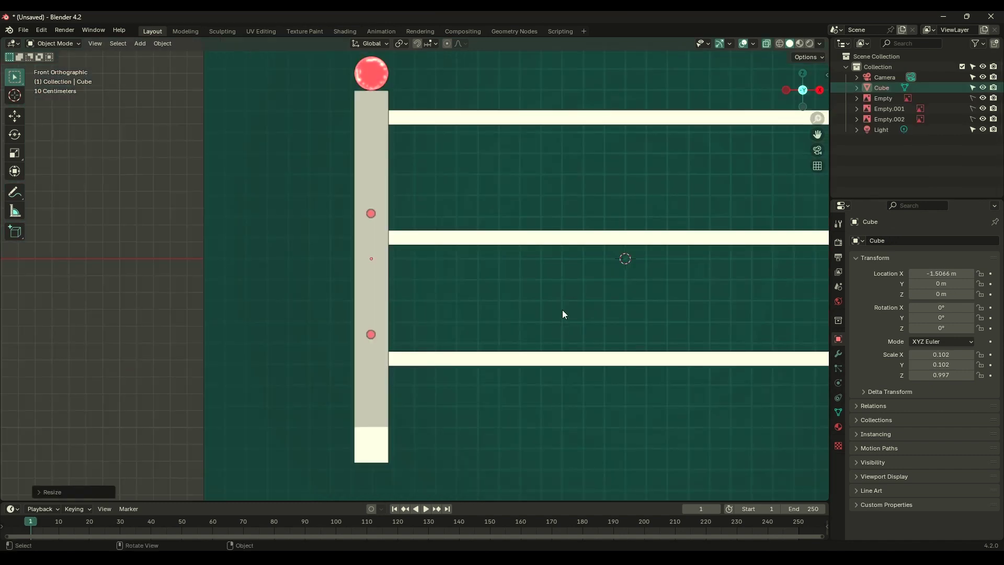
In the leg file, box-select the leg's bottom vertices in Edit Mode and orbit around.
key("Tab")
key("b")
left_click_drag(631, 346, 266, 450)
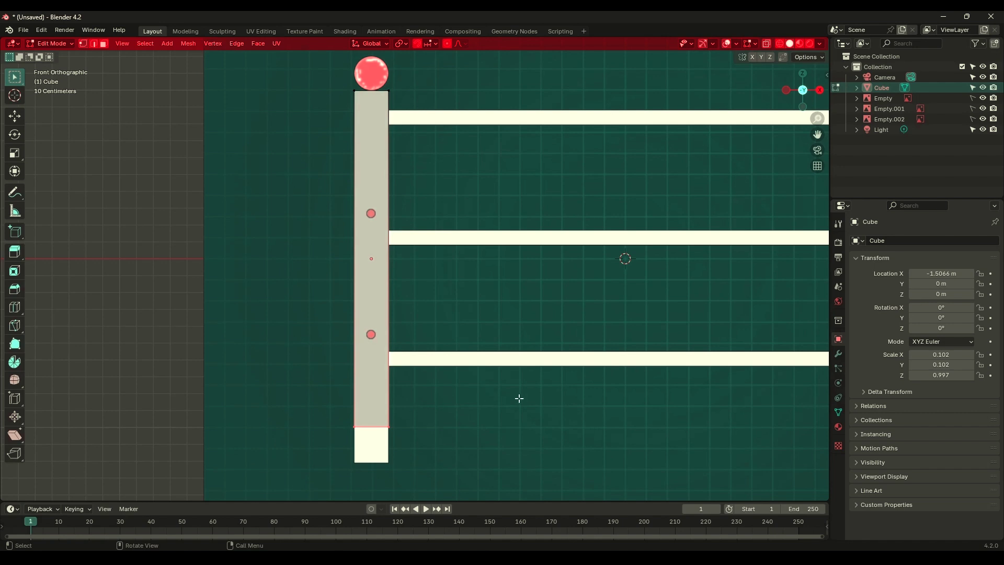
middle_click_drag(519, 398, 474, 393)
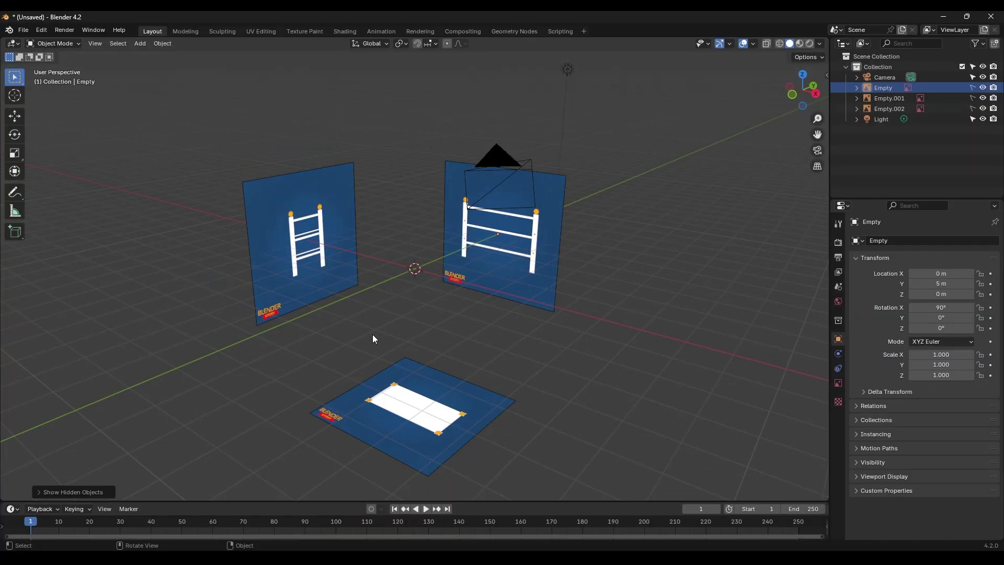
Add a 1 m cube at the origin and view it from the front with X-ray on.
key("shift+a")
mouse_move(379, 218)
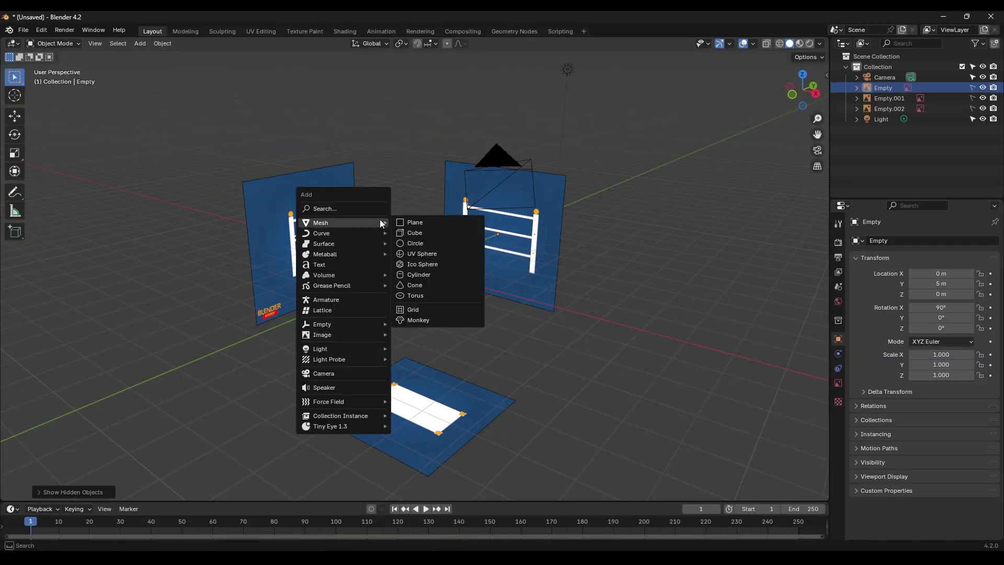
left_click(425, 233)
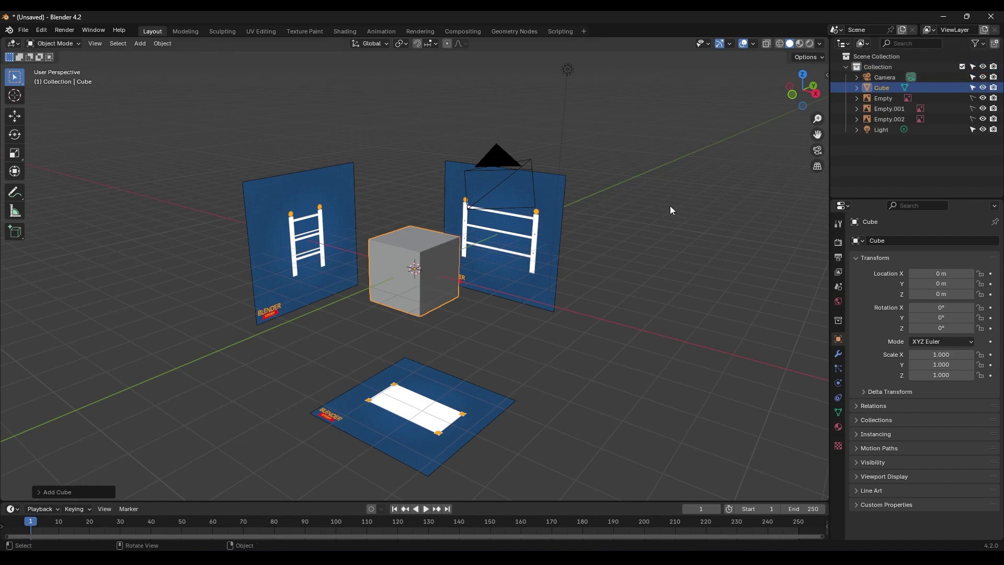
key("KP_1")
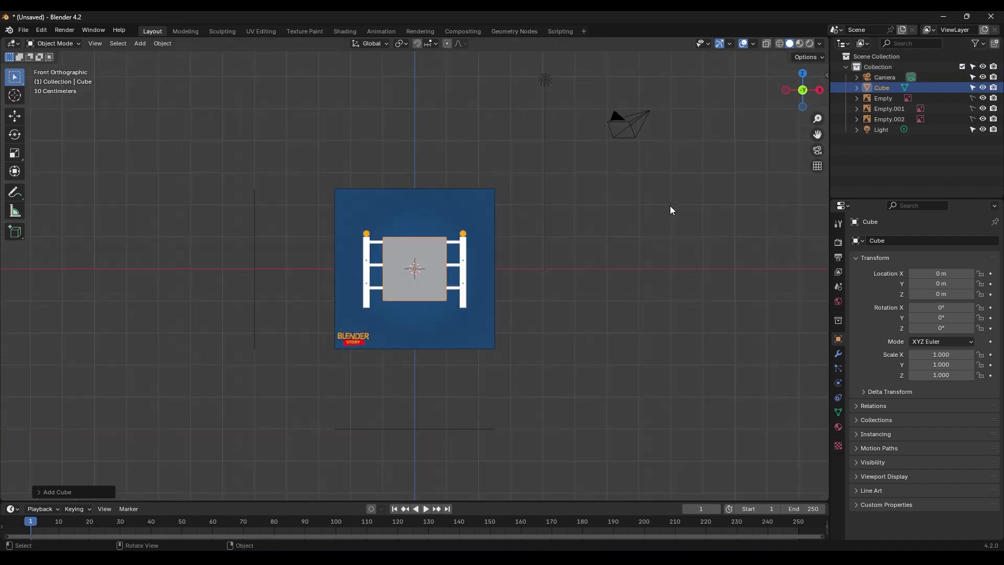
key("alt+z")
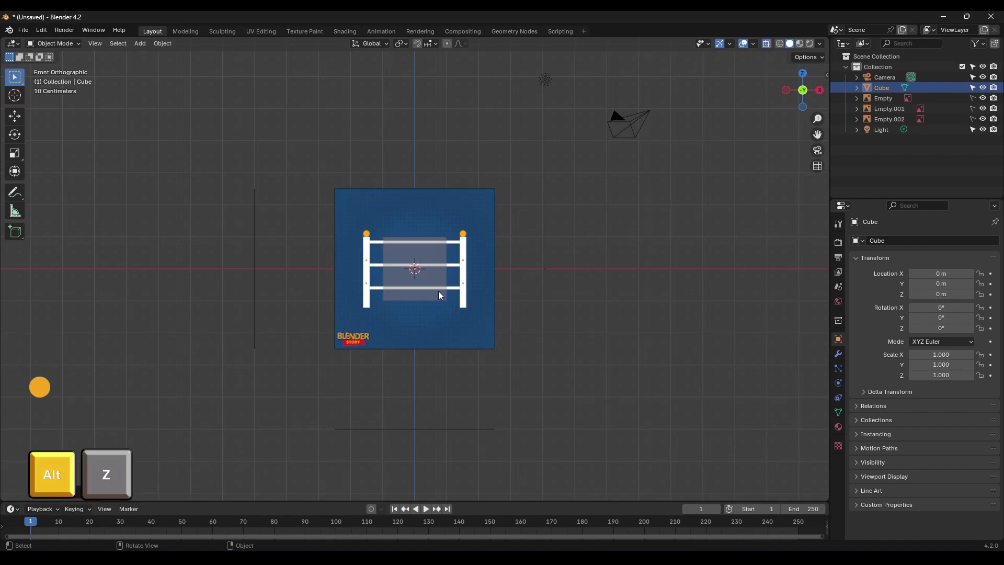
middle_click_drag(409, 292, 420, 193, "ctrl")
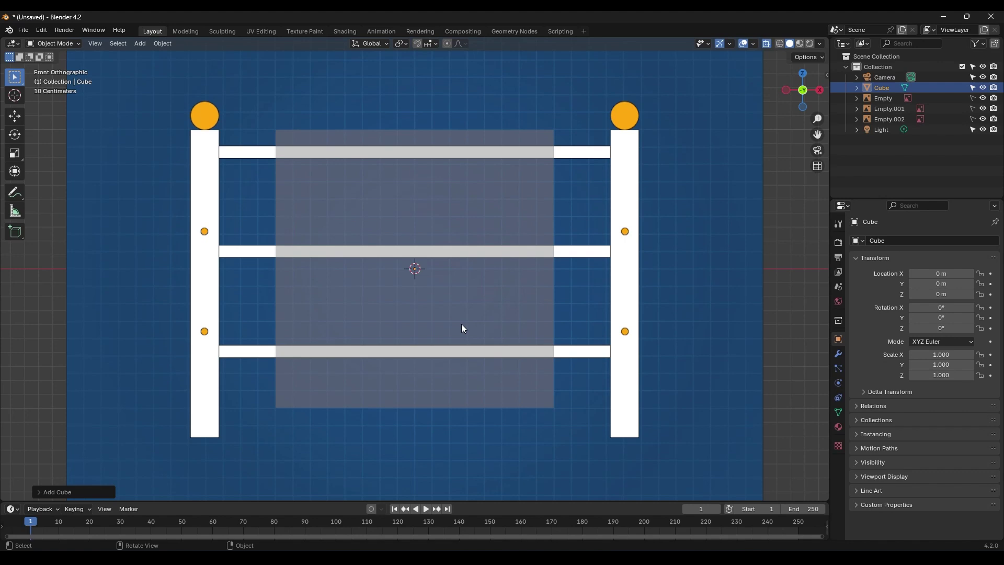
left_click(404, 294)
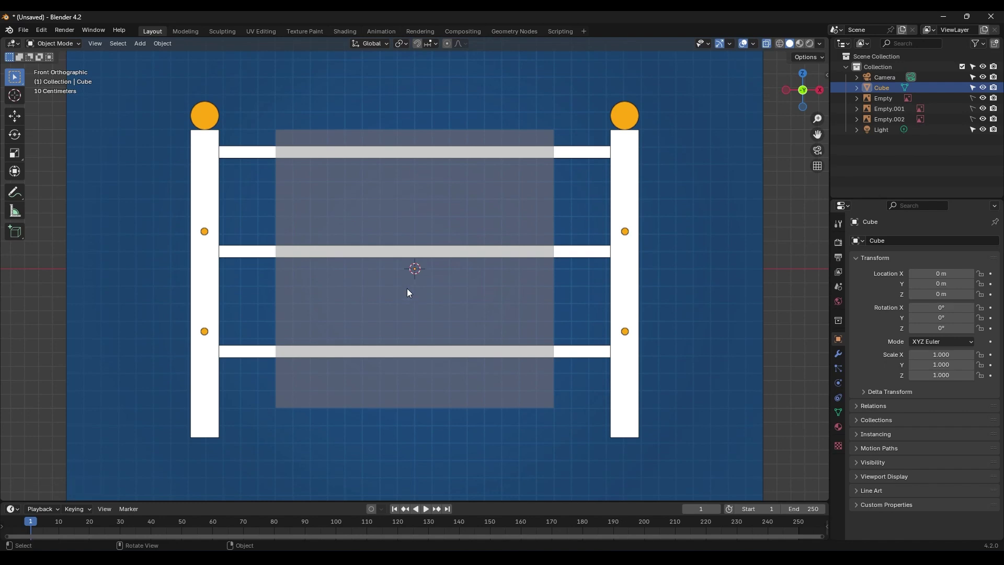
Move the cube along X to the left leg at -1.5066 m and scale it to about 0.102.
key("g")
key("x")
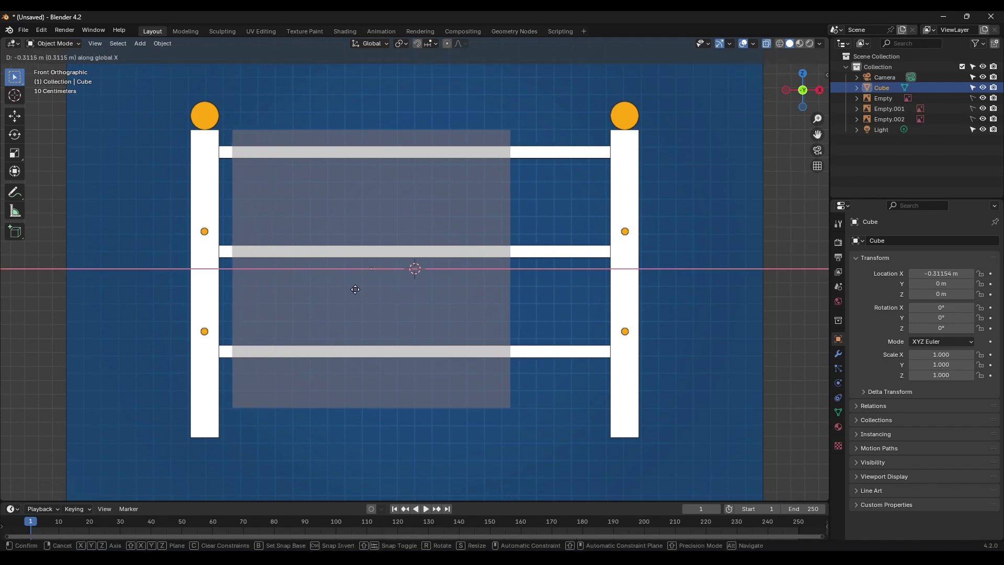
left_click(198, 291)
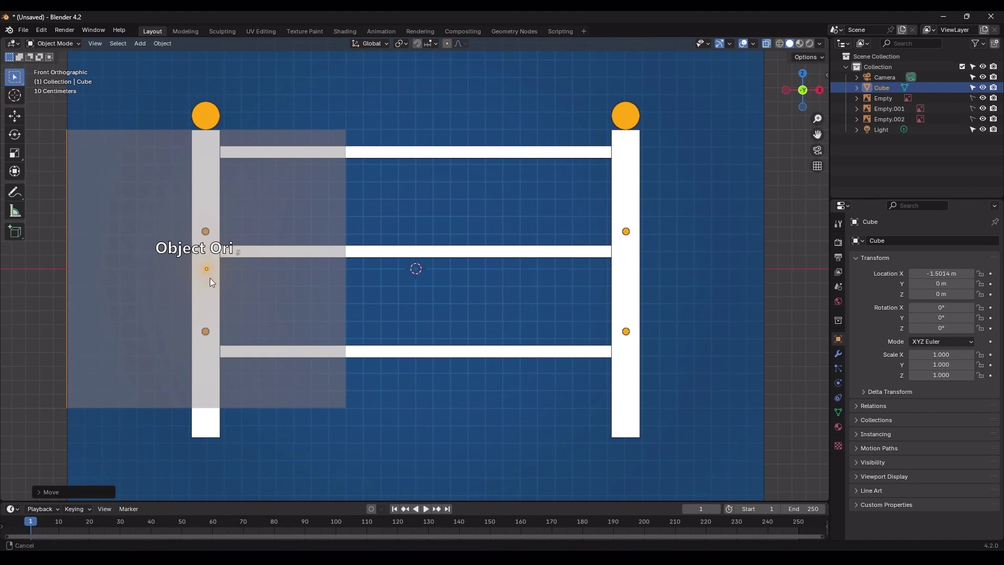
middle_click_drag(209, 278, 278, 273, "shift")
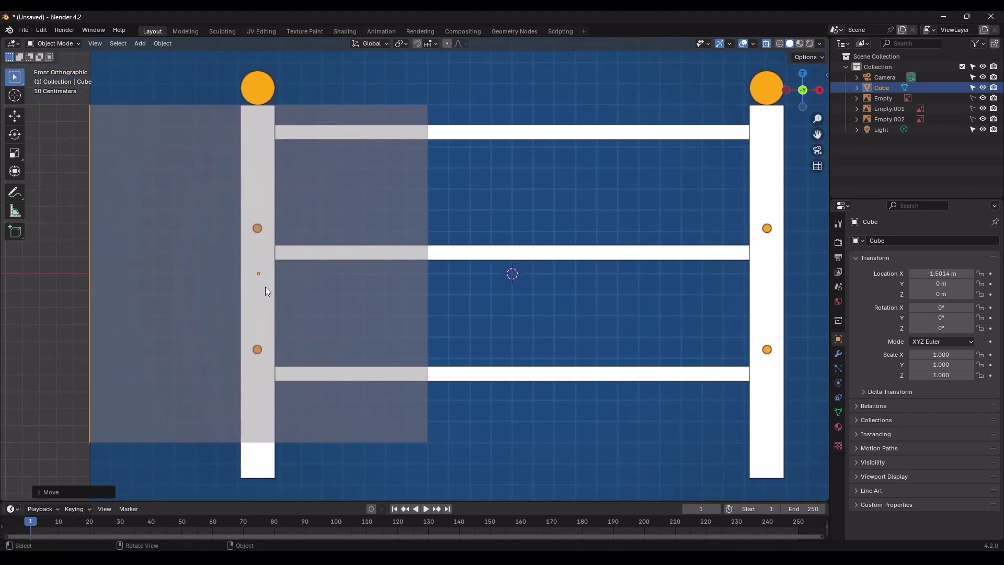
key("g")
key("x")
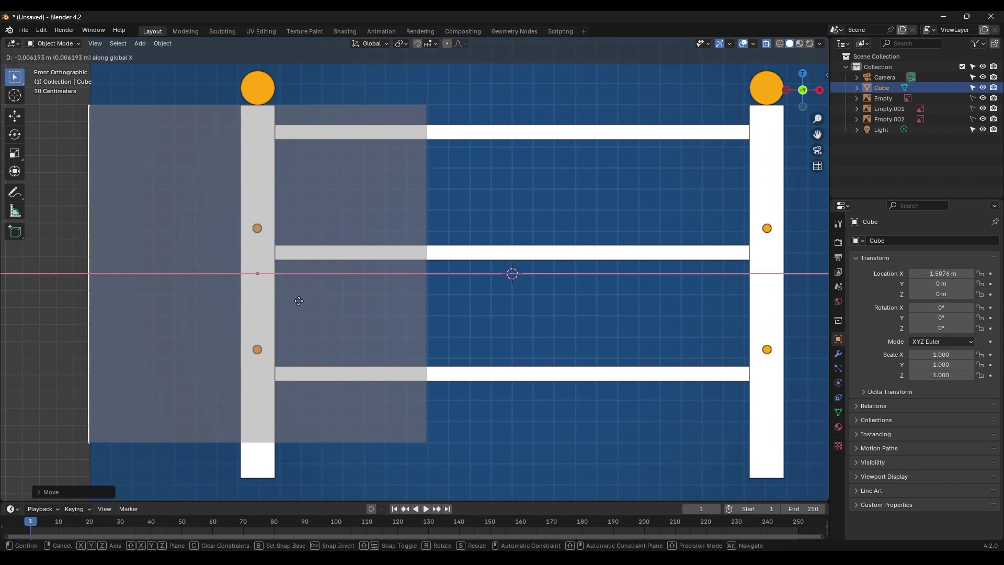
left_click(301, 305)
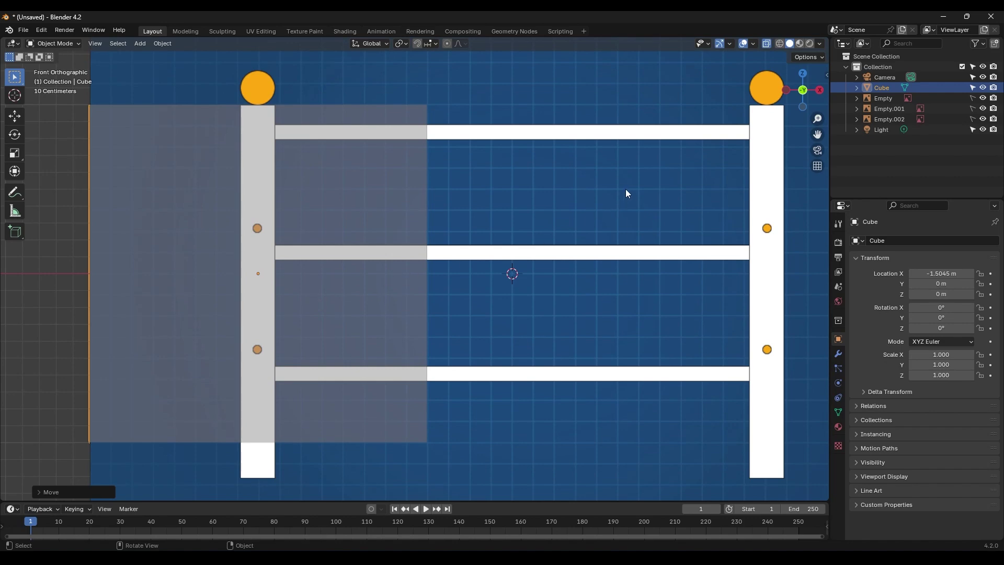
key("s")
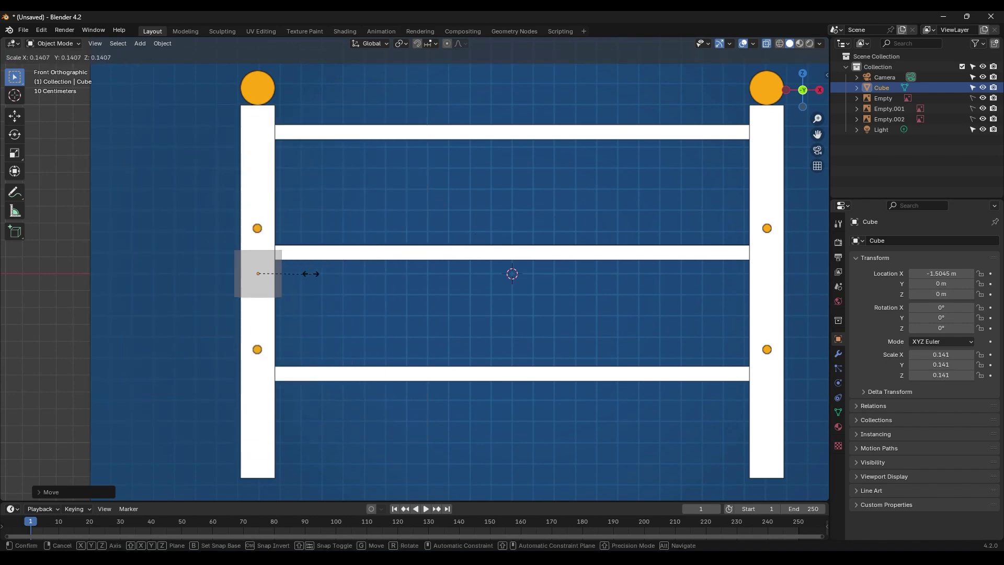
scroll(305, 273, "up", 8)
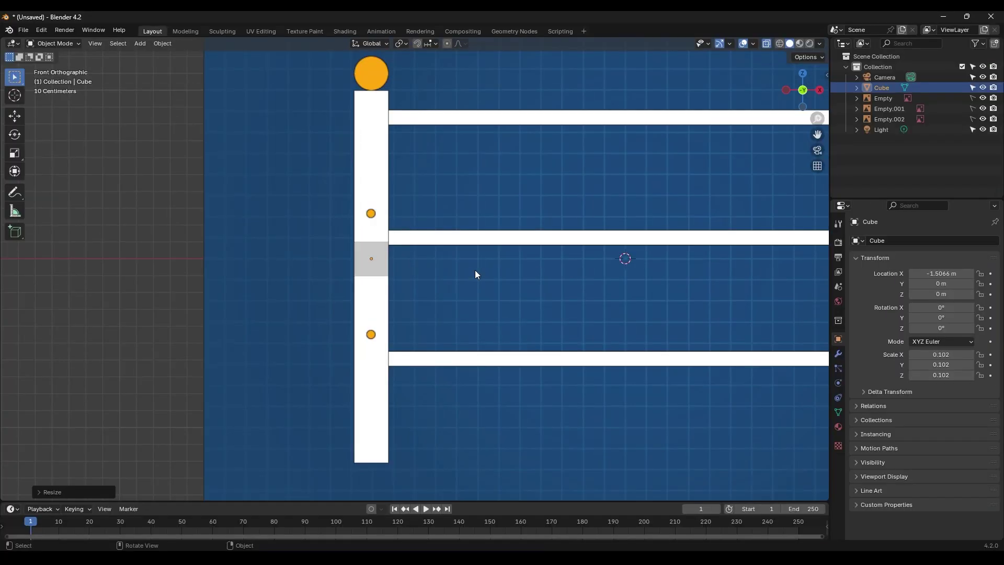
Stretch the cube along Z to a 0.997 height scale.
key("s")
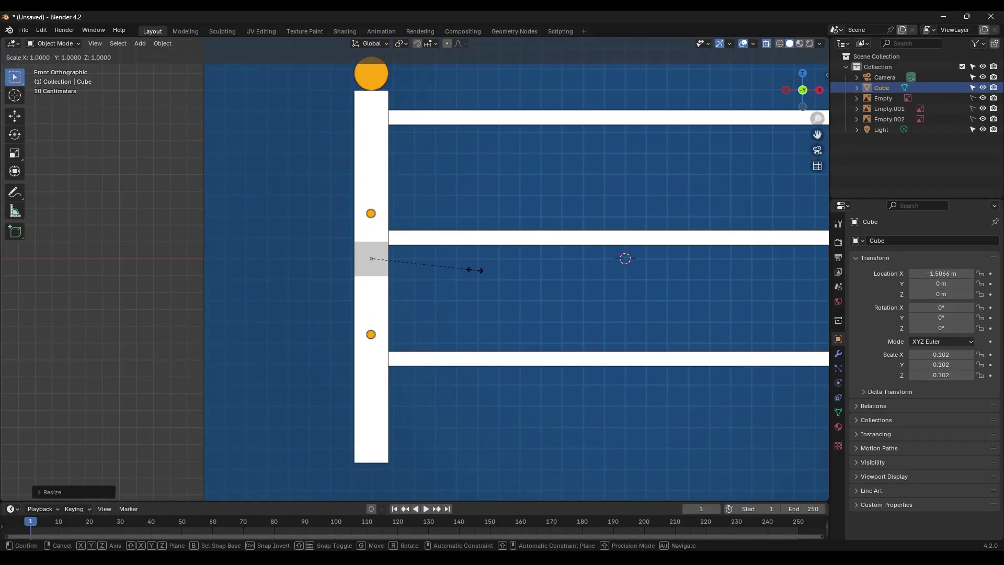
key("z")
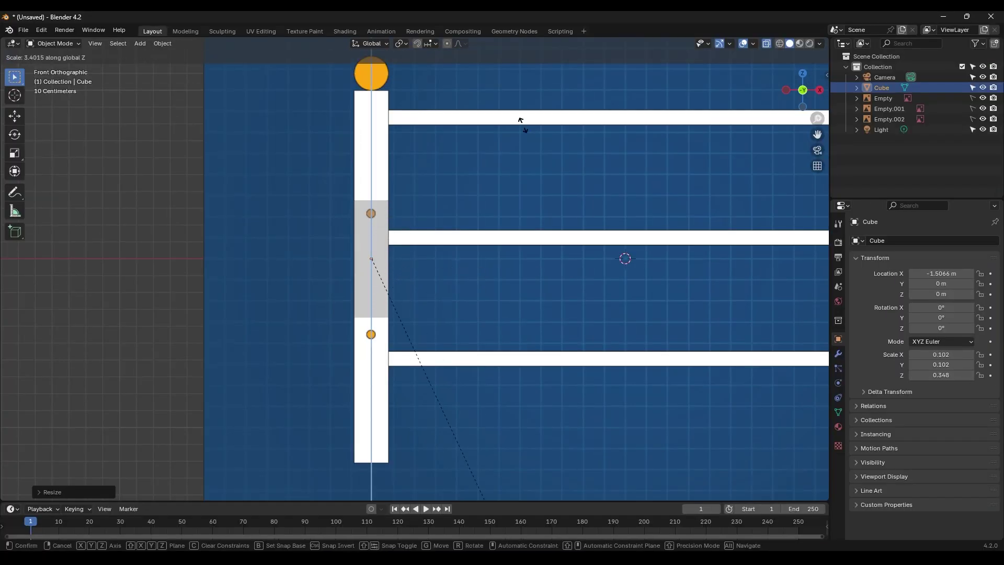
left_click(578, 328)
Lower the cube's bottom vertices 0.2078 m to the foot of the reference leg.
key("Tab")
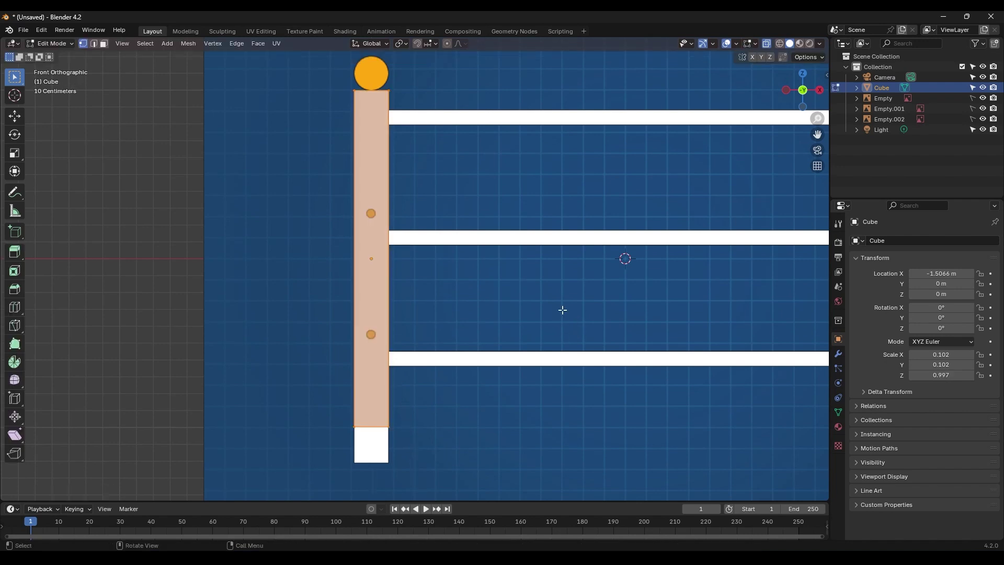
left_click_drag(632, 348, 284, 445)
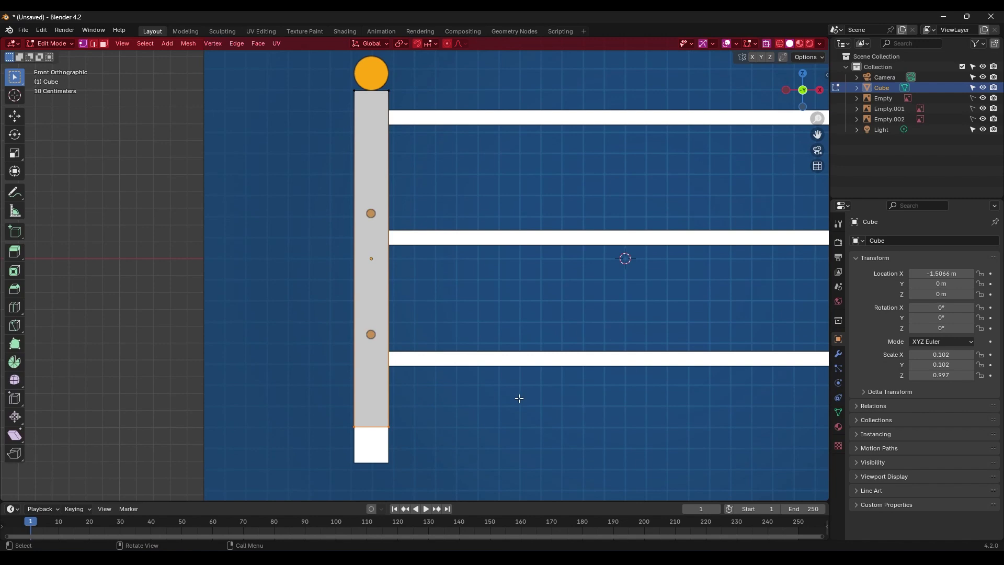
middle_click_drag(529, 395, 471, 395)
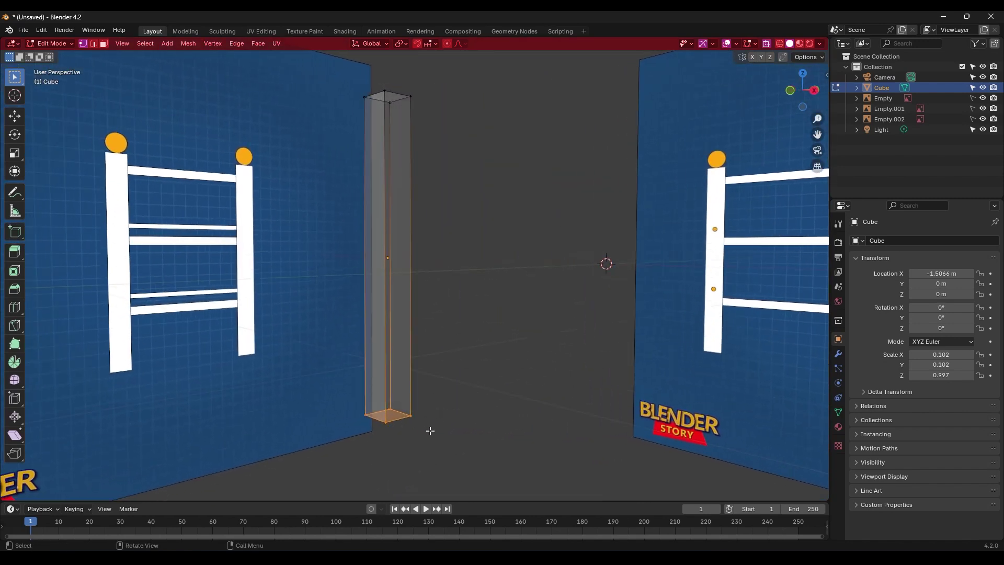
key("KP_1")
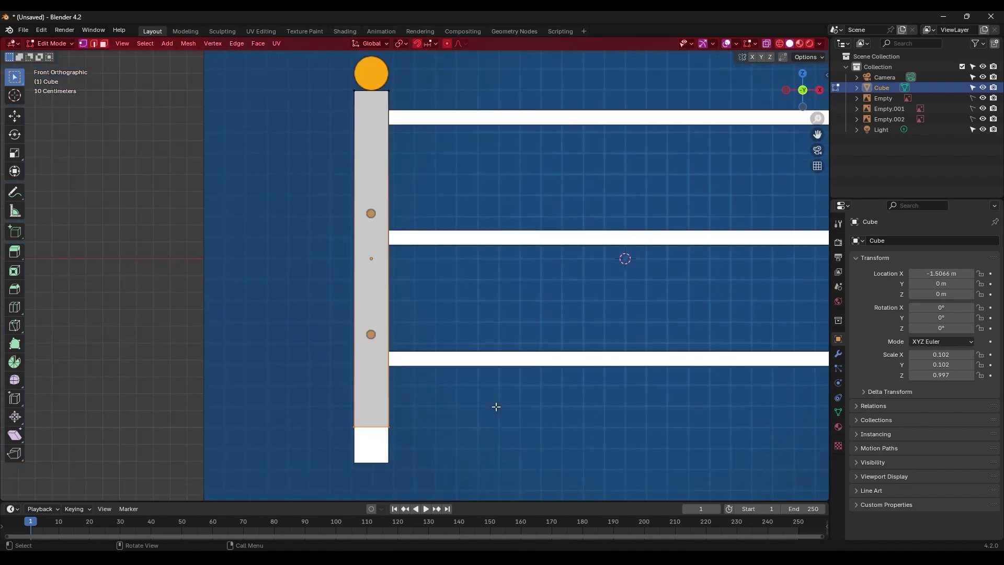
key("g")
key("z")
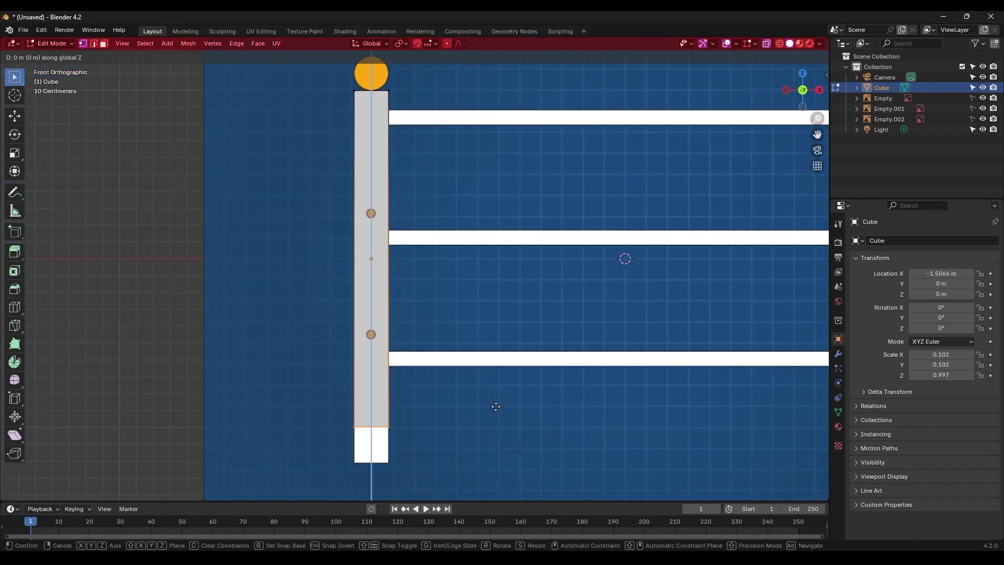
left_click(502, 442)
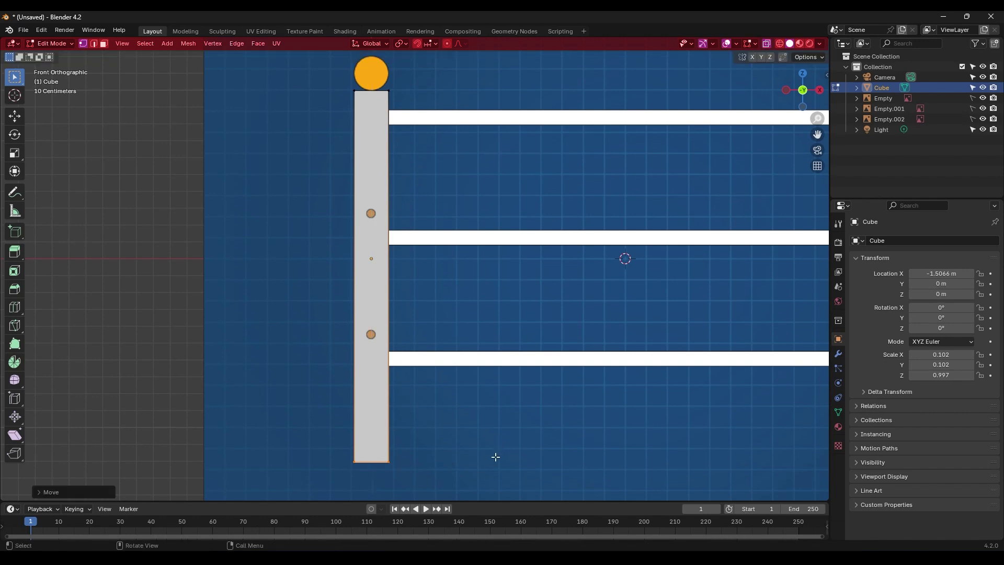
Move the post along Y to -0.6731 m over the side reference's post.
key("KP_3")
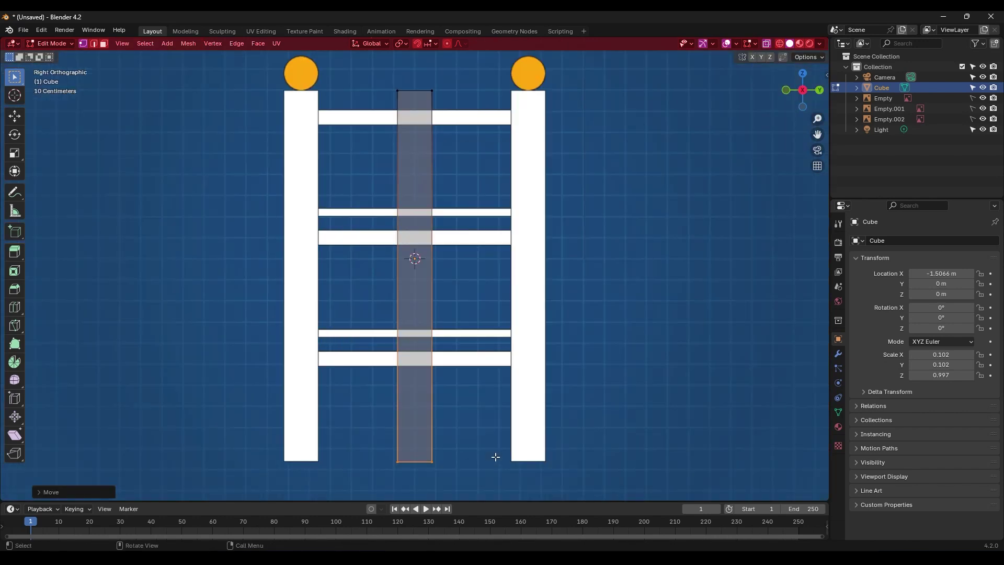
key("Tab")
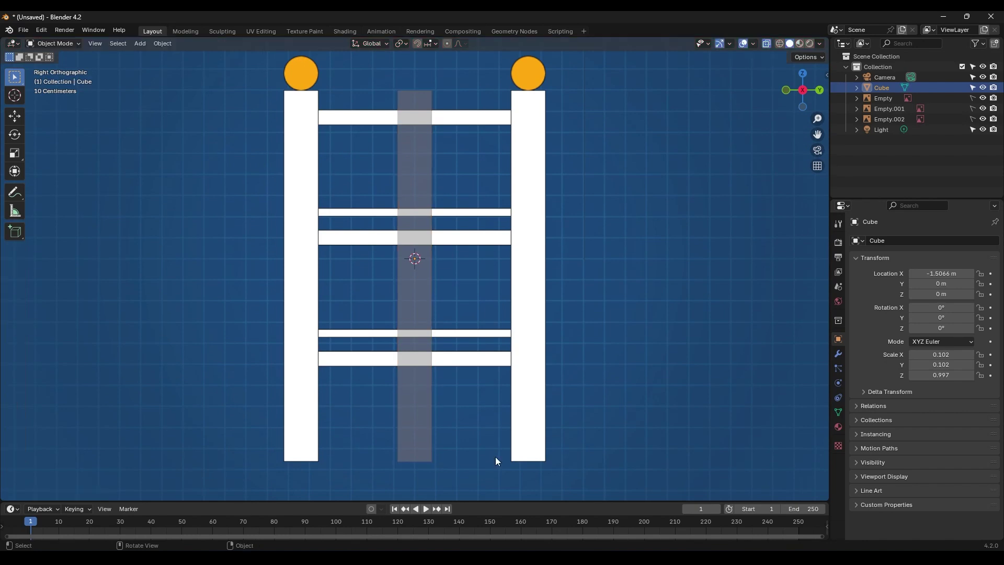
key("g")
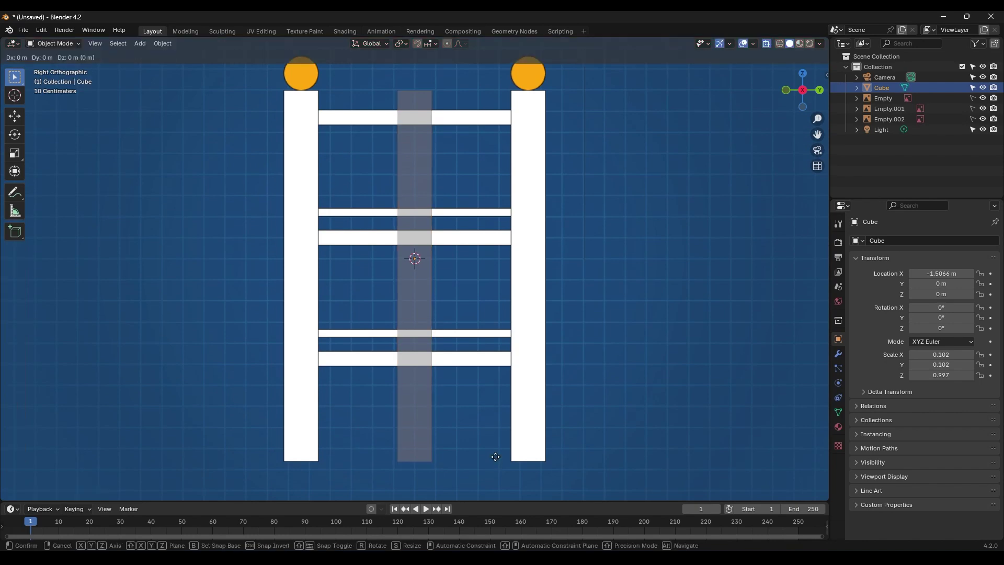
key("y")
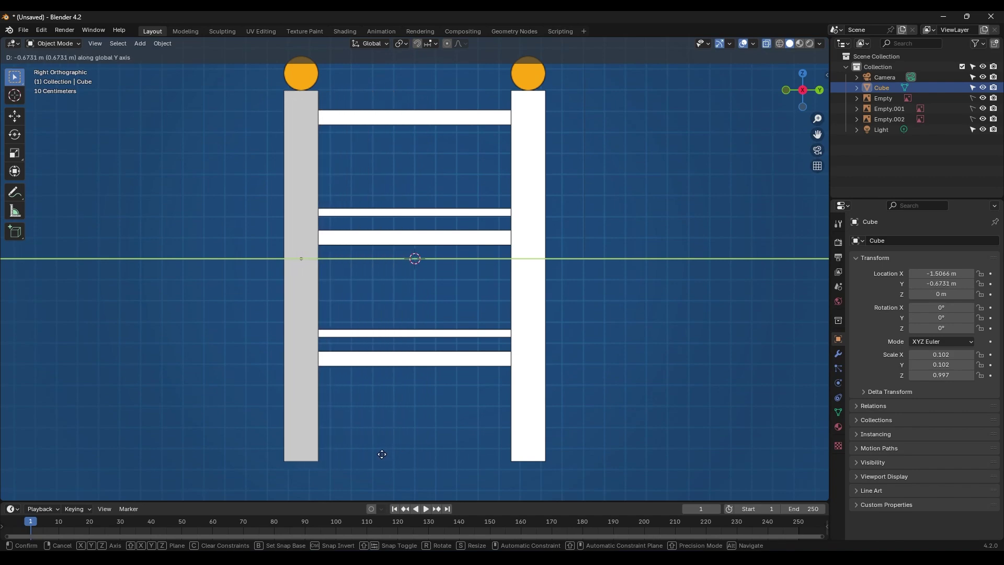
left_click(383, 458)
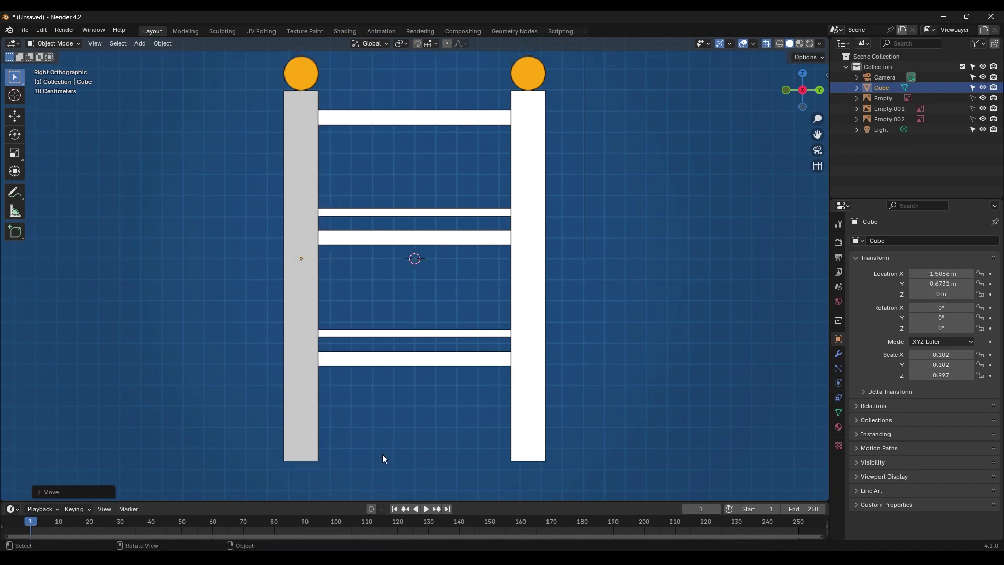
Check the post's corner placement from the top view with X-ray briefly on.
key("KP_7")
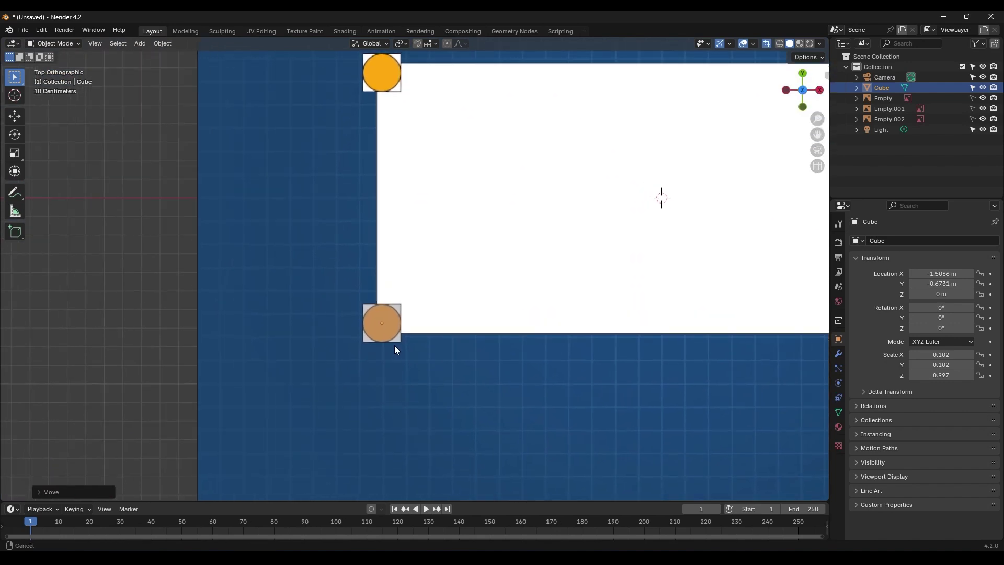
scroll(394, 345, "up", 5)
key("alt+z")
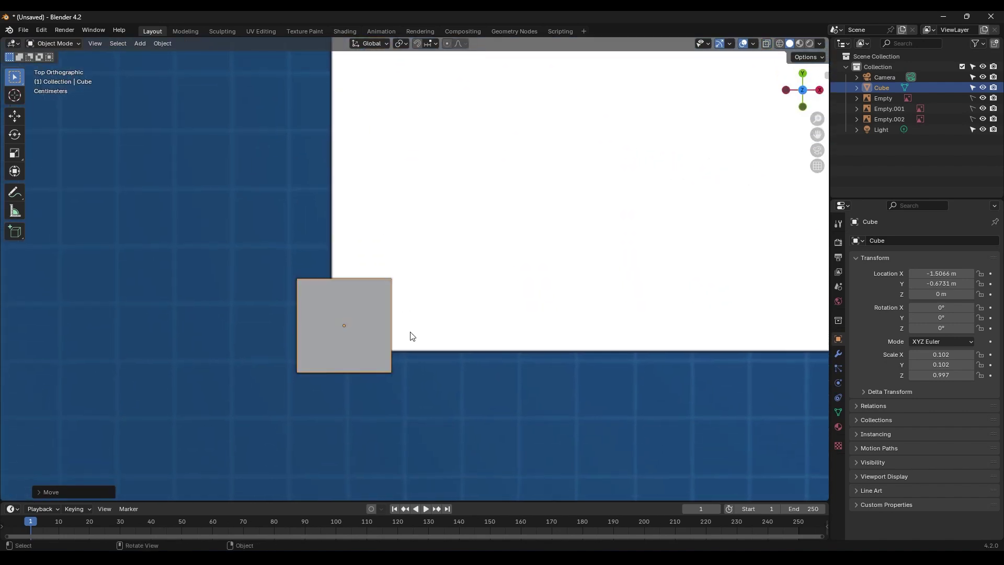
key("alt+z")
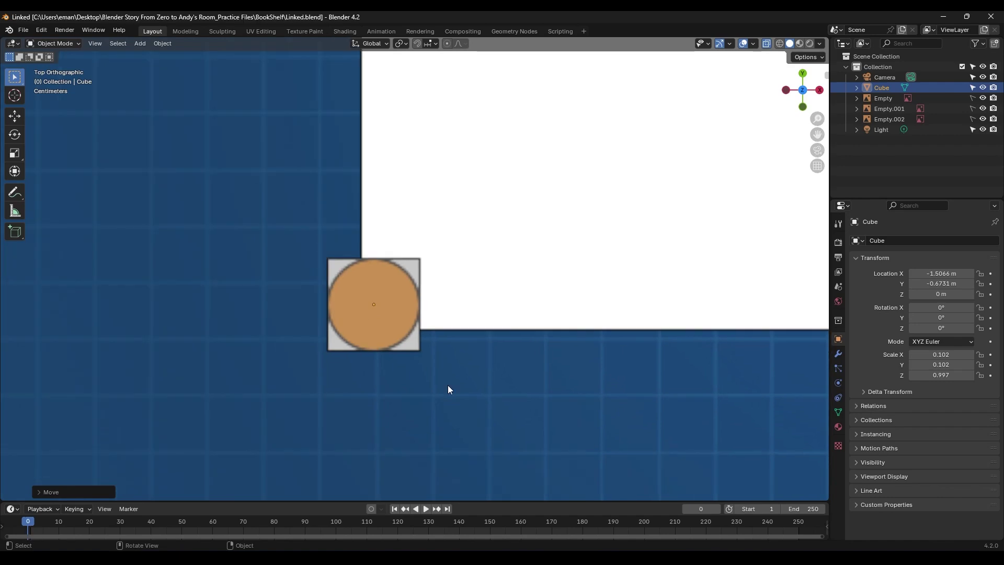
Orbit into a perspective view of the post and both reference panels, then duplicate the post.
middle_click_drag(448, 388, 450, 315)
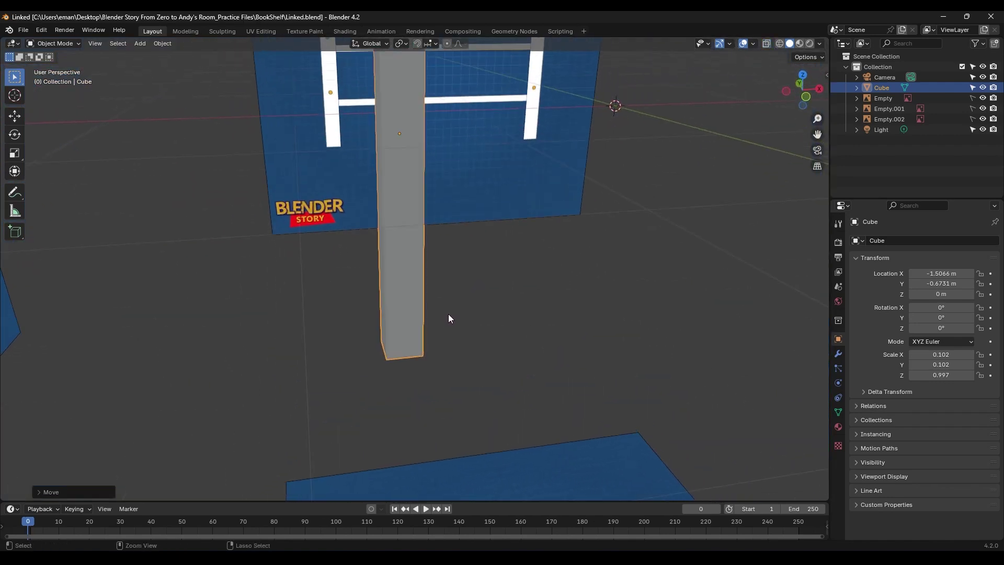
middle_click_drag(457, 359, 410, 359, "ctrl")
middle_click_drag(457, 334, 438, 354, "shift")
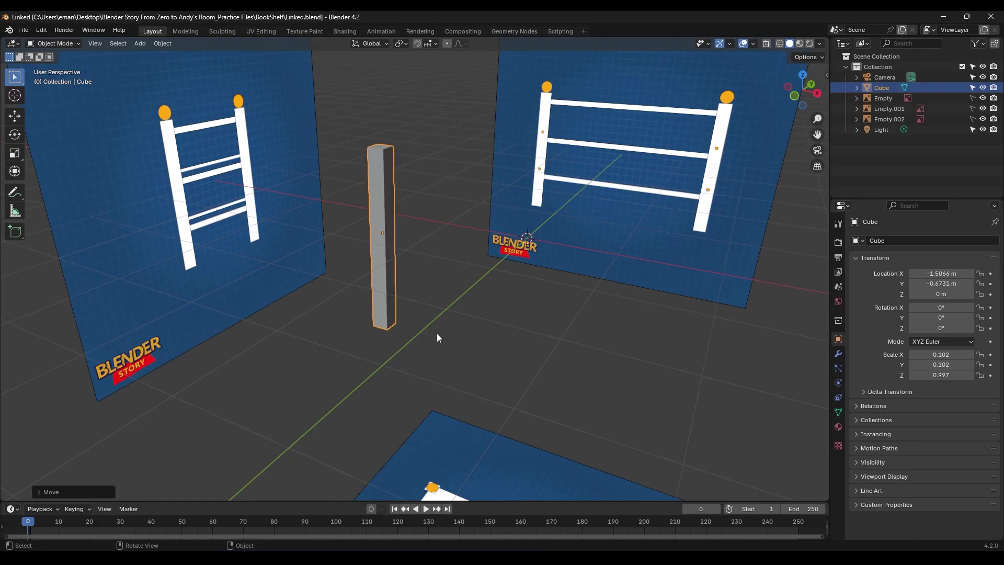
key("shift+d")
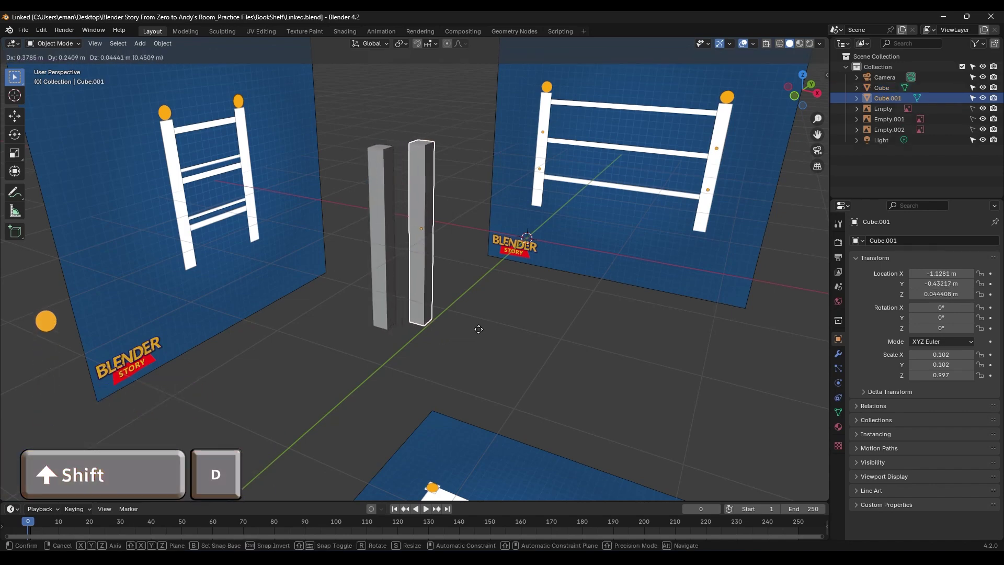
Duplicate the post again and set the copy, Cube.001, just beside the original.
left_click(494, 327)
left_click(494, 328)
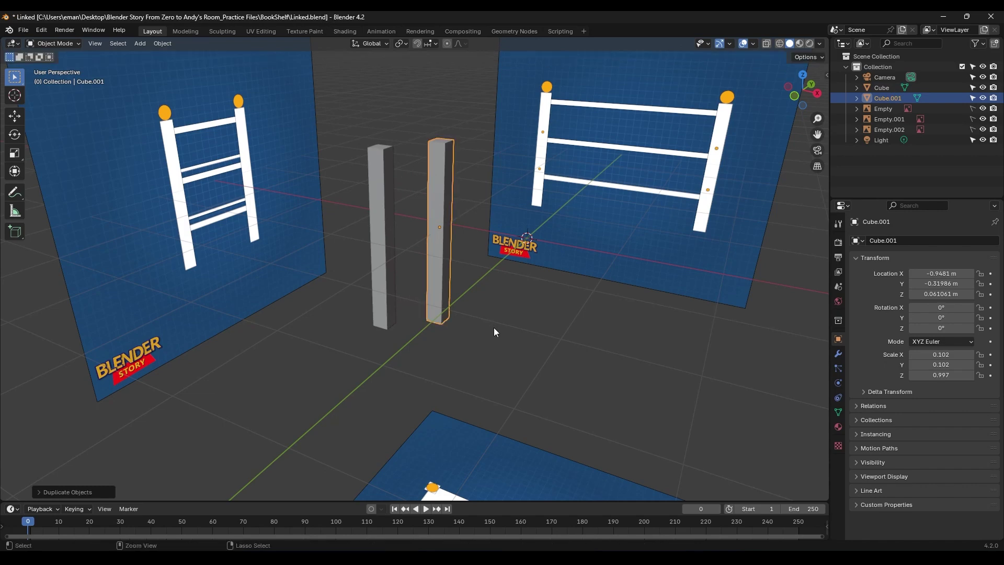
key("ctrl+z")
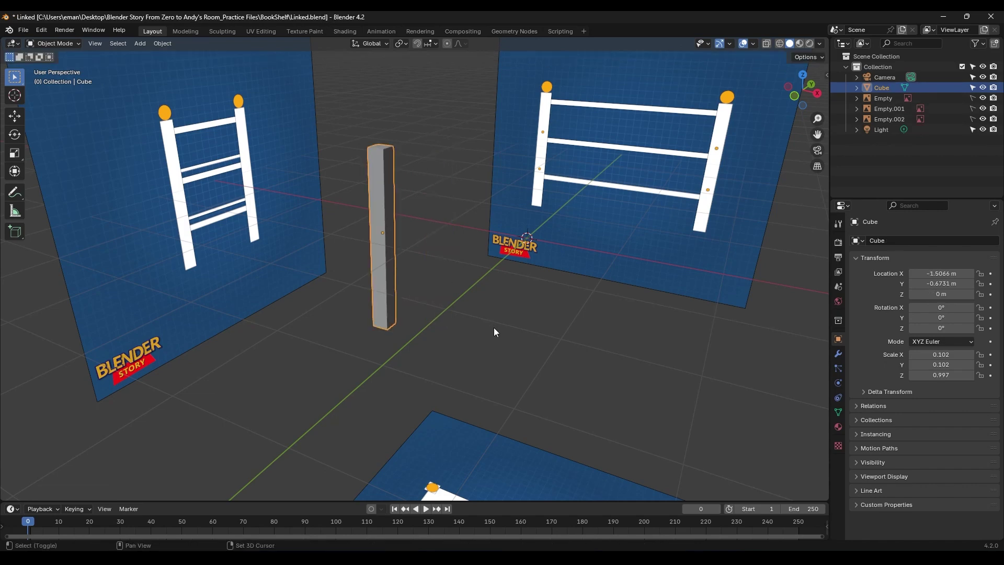
key("shift+d")
right_click(493, 327)
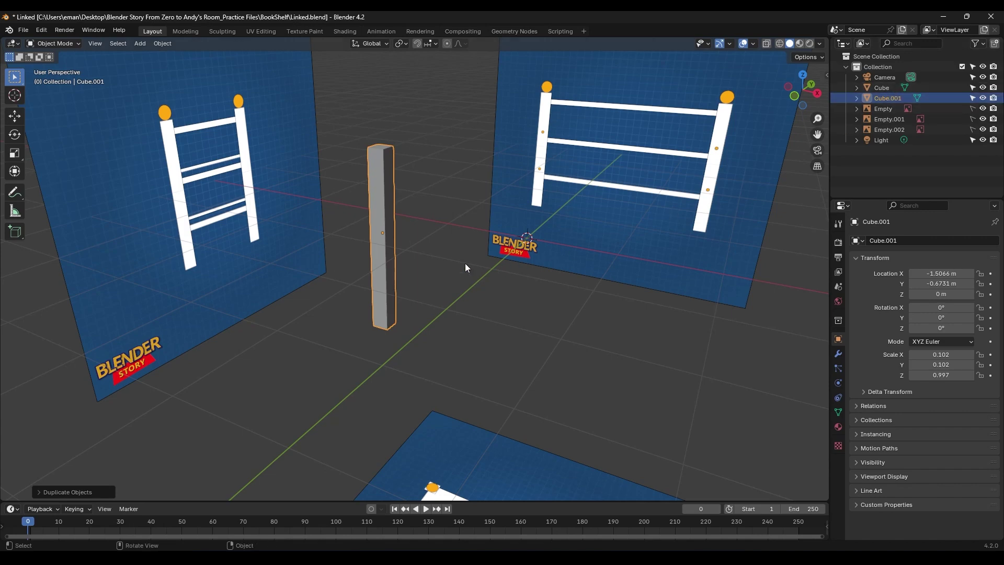
key("g")
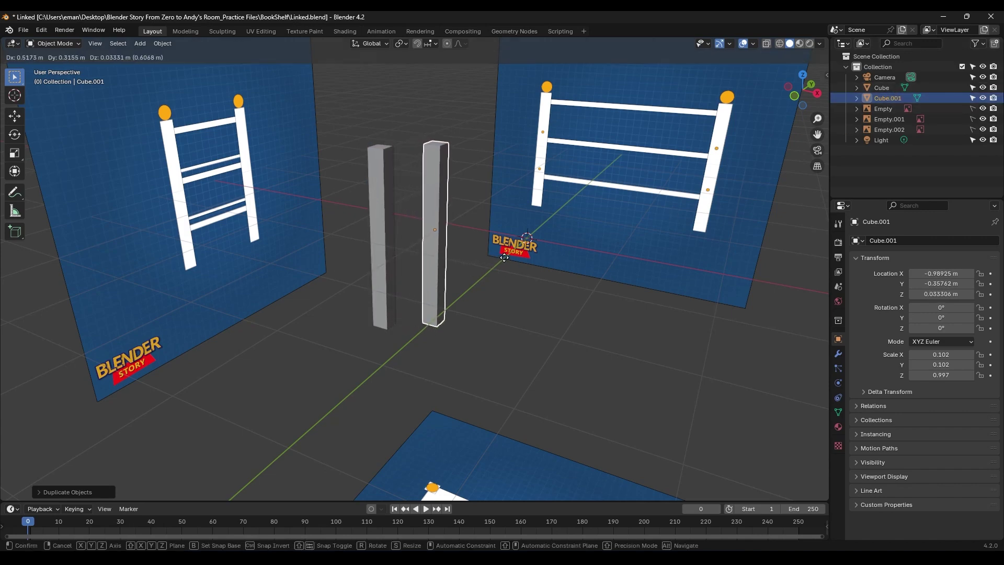
left_click(504, 257)
middle_click_drag(501, 269, 488, 287)
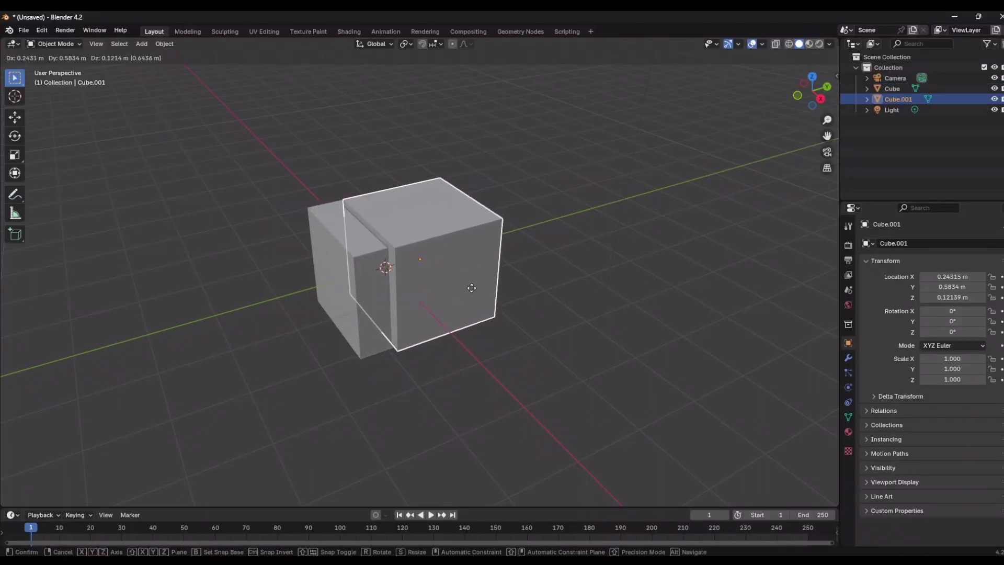
Duplicate the cube twice along Y as separate objects, then undo those copies.
left_click(549, 258)
key("shift+d")
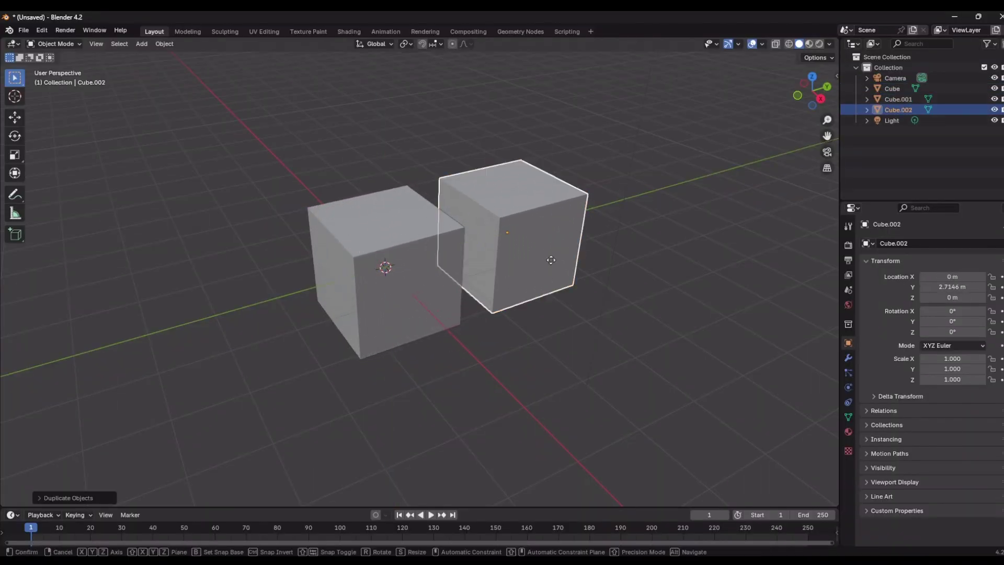
key("y")
left_click(661, 226)
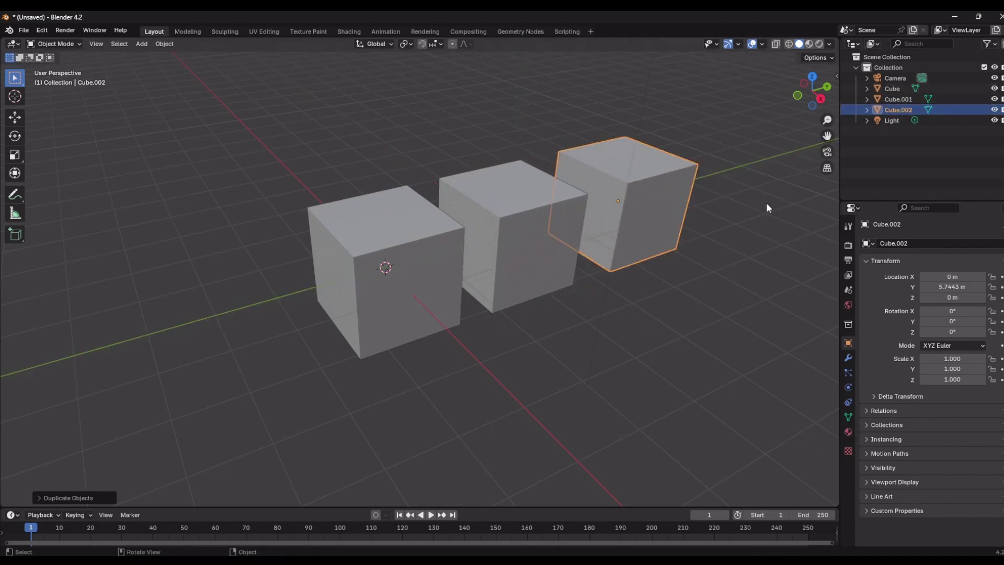
key("ctrl+z")
key("ctrl+z")
key("ctrl+z")
In Edit Mode, duplicate the cube's geometry twice along Y so one object holds three cubes.
key("Tab")
key("shift+d")
key("y")
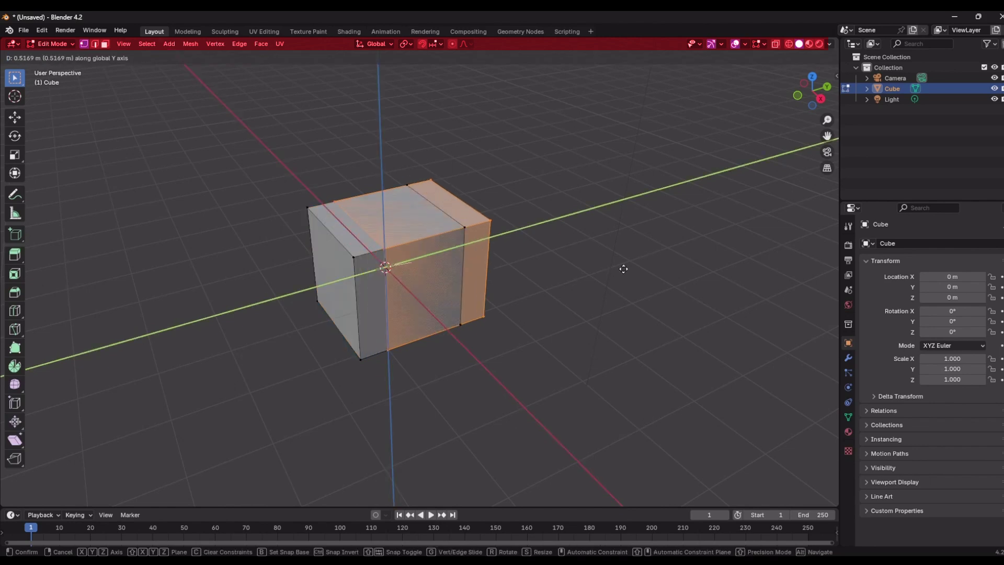
left_click(682, 253)
key("g")
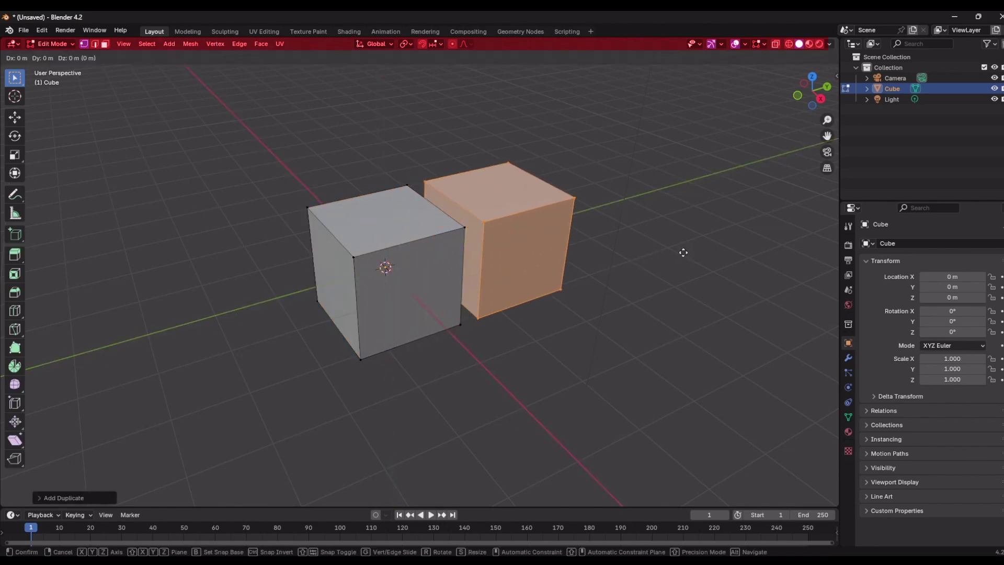
left_click(779, 215)
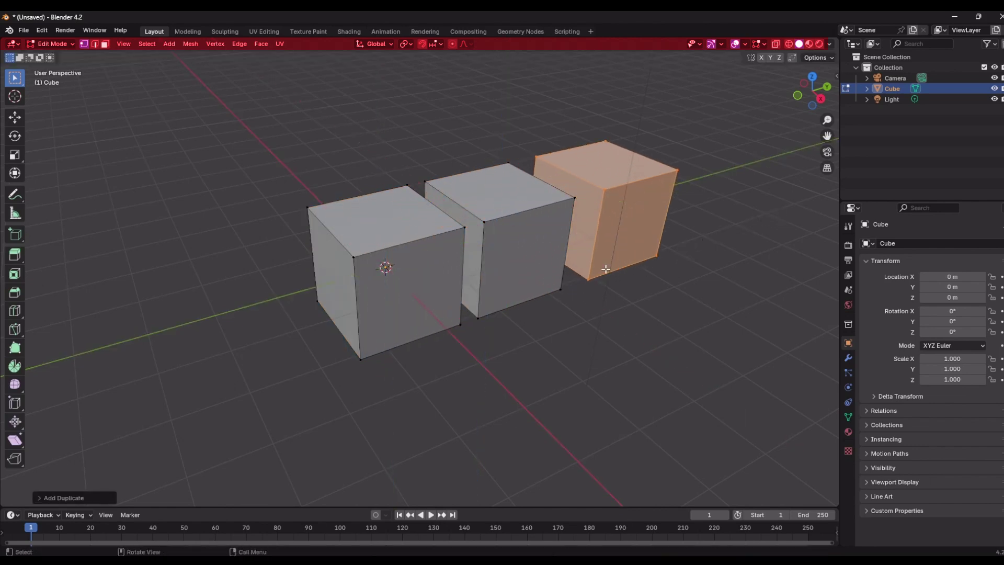
key("Tab")
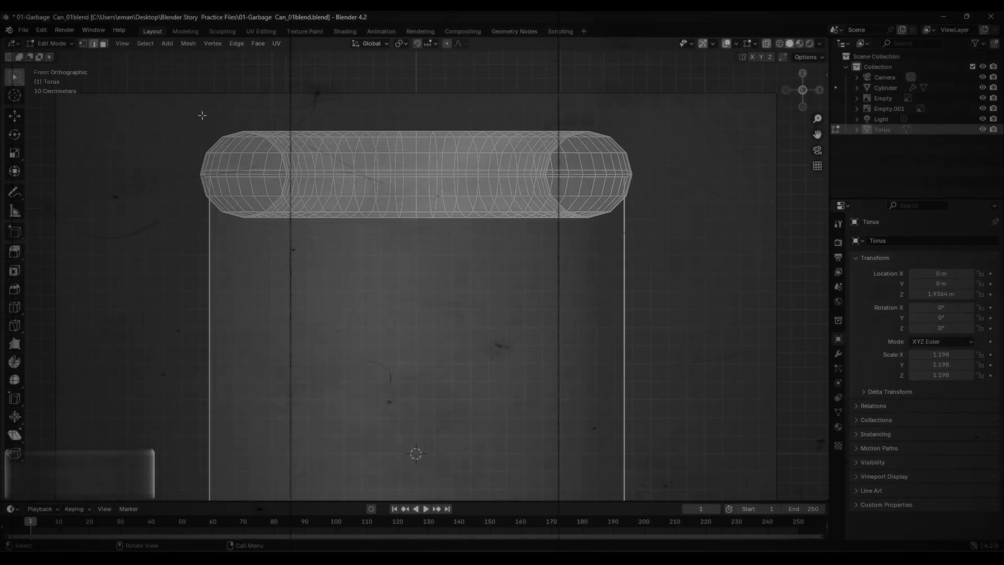
Create a linked duplicate of the post, Cube.001, sitting exactly on the original.
key("alt+s")
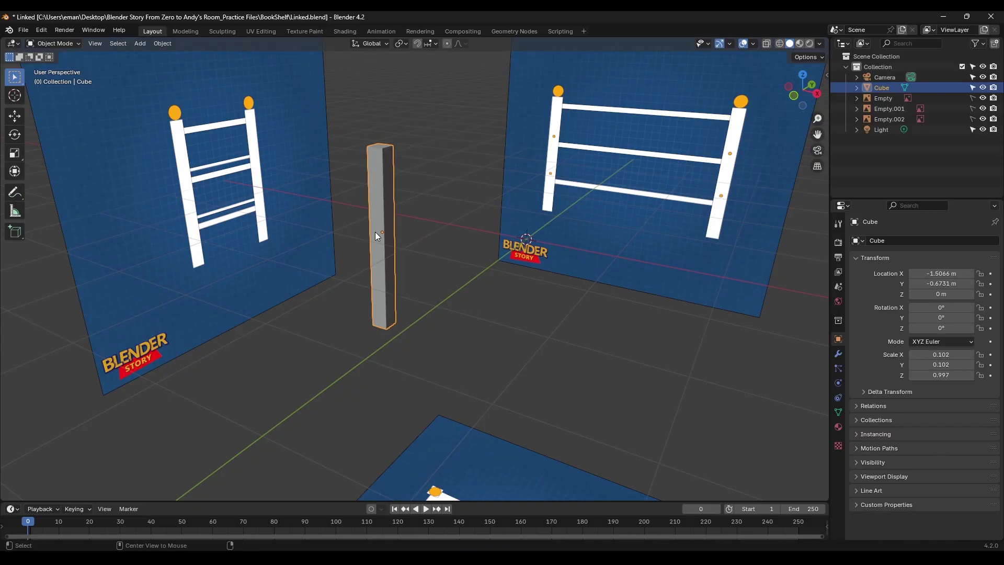
key("alt+d")
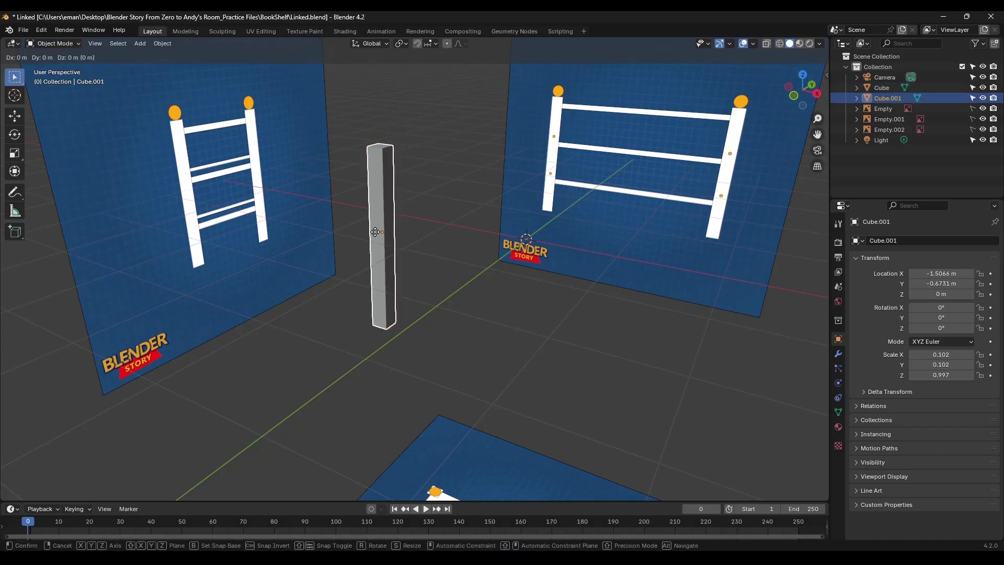
Place the linked copy beside the post, then lower and widen its top face, reshaping both posts.
left_click(453, 239)
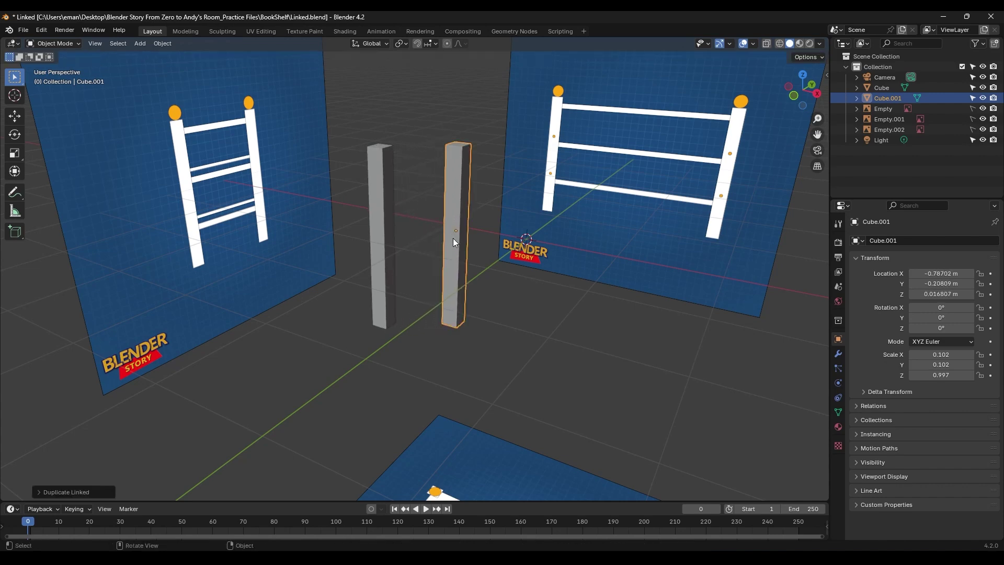
middle_click_drag(484, 276, 477, 280)
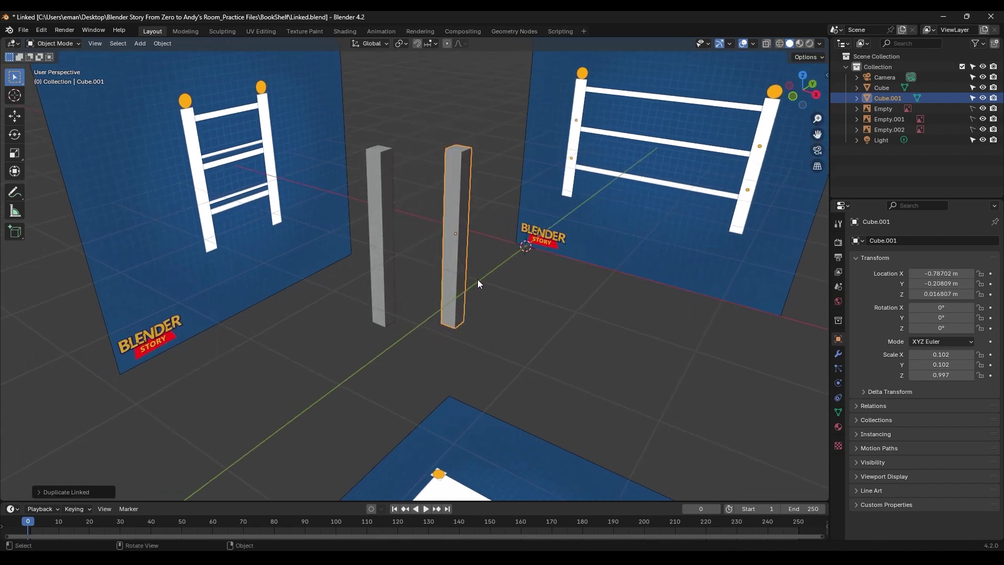
key("Tab")
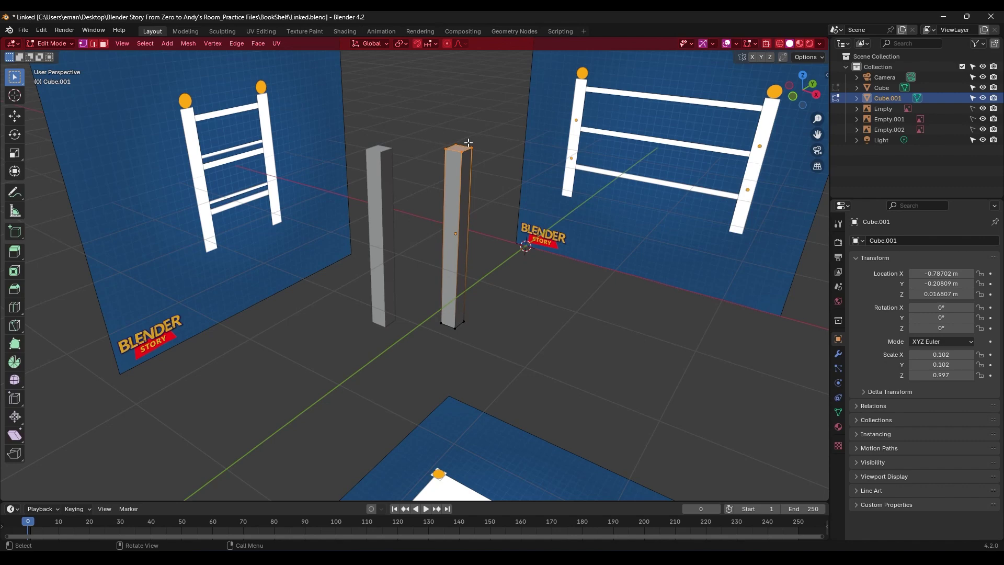
key("g")
key("z")
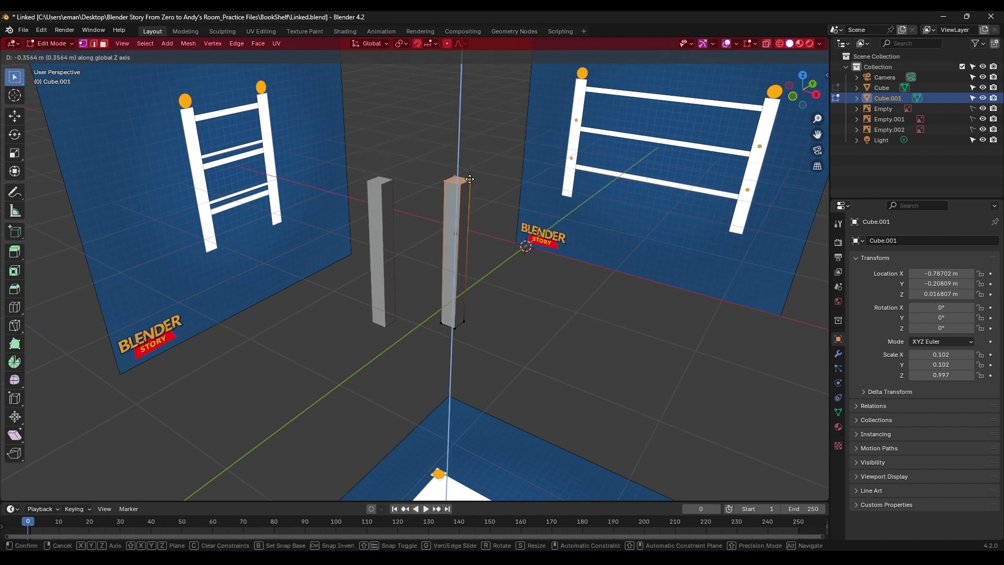
left_click(470, 179)
key("s")
left_click(502, 244)
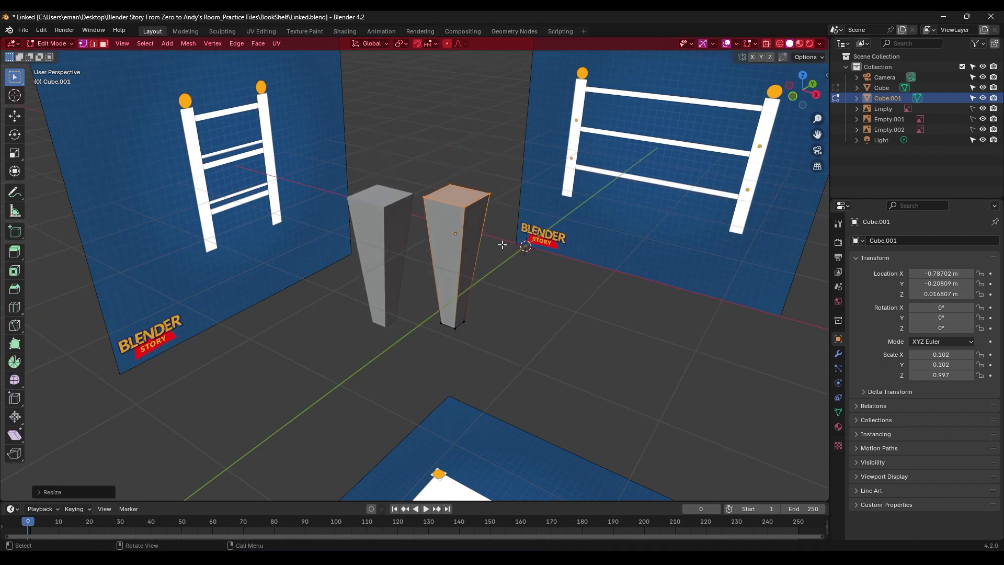
middle_click_drag(502, 245, 525, 275)
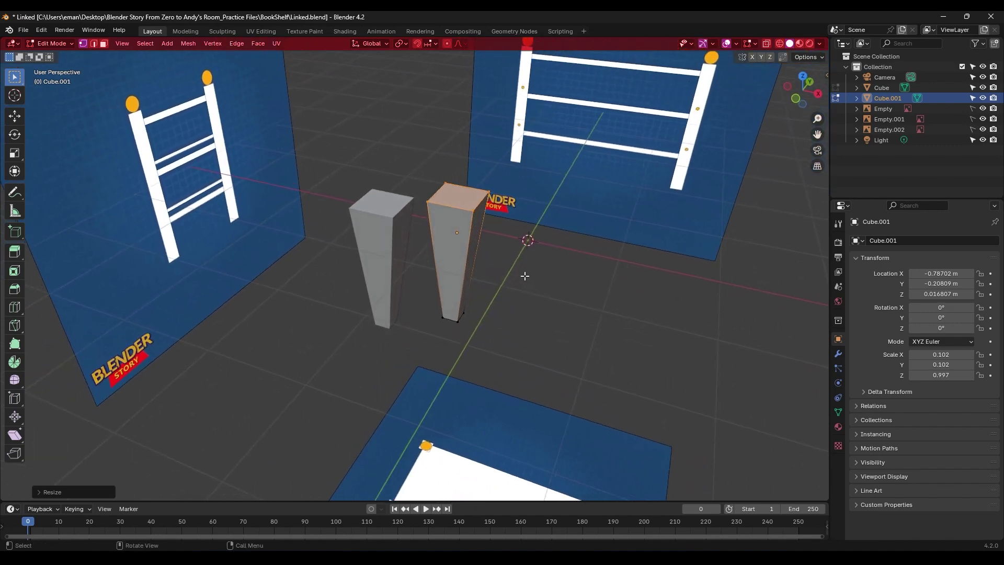
key("Tab")
Tilt the left post's top face around X, then undo back to full-height posts.
left_click(397, 246)
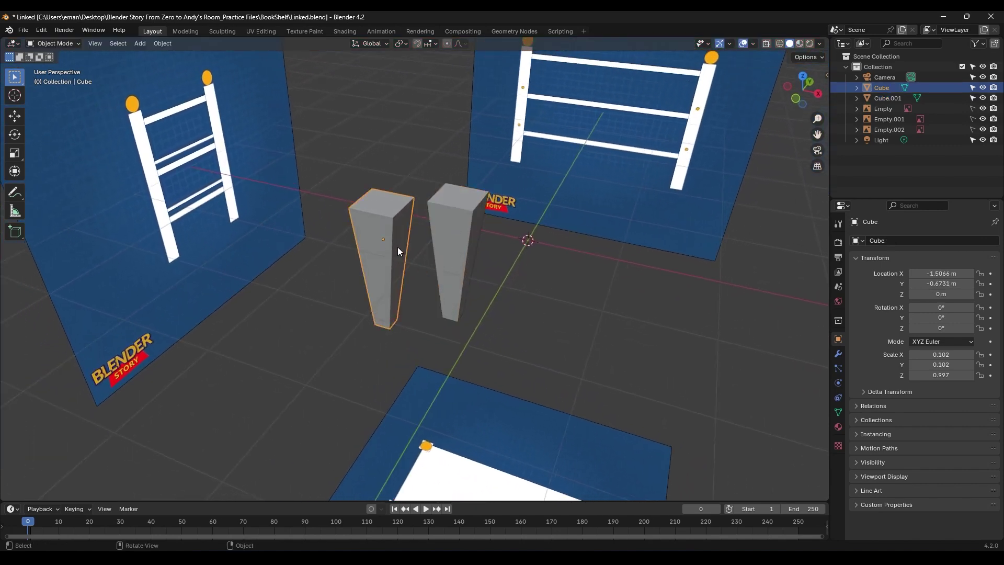
key("Tab")
key("r")
key("x")
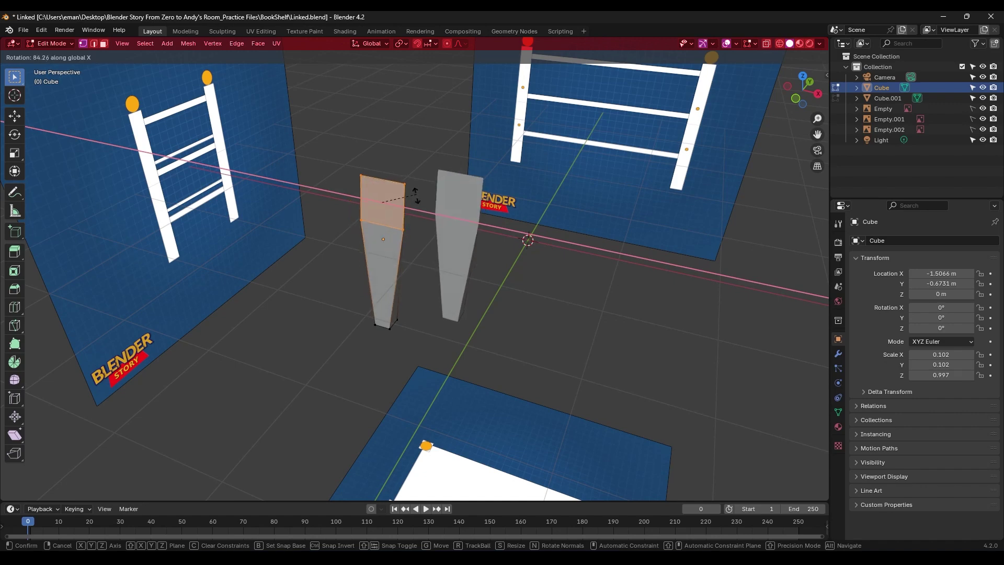
left_click(415, 262)
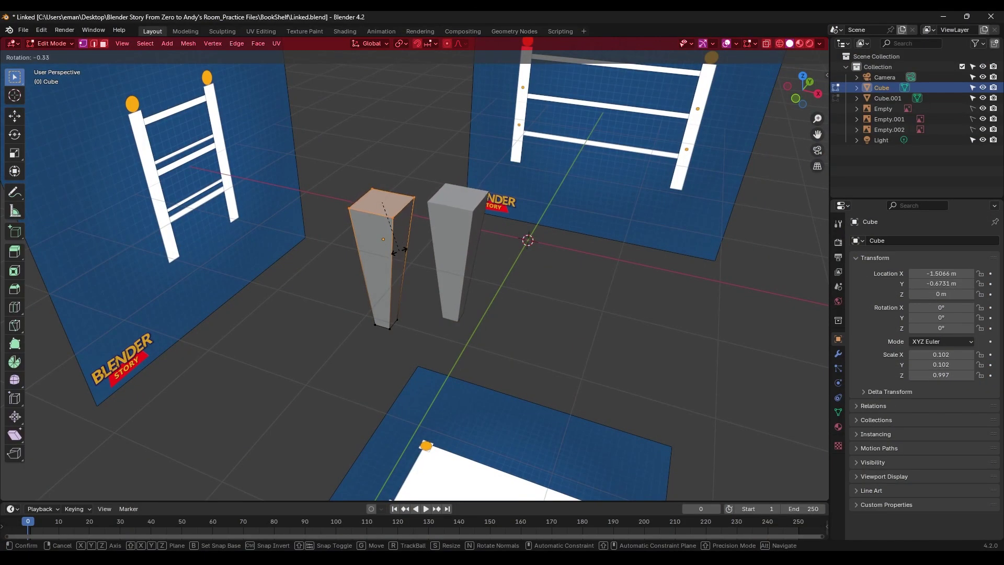
key("x")
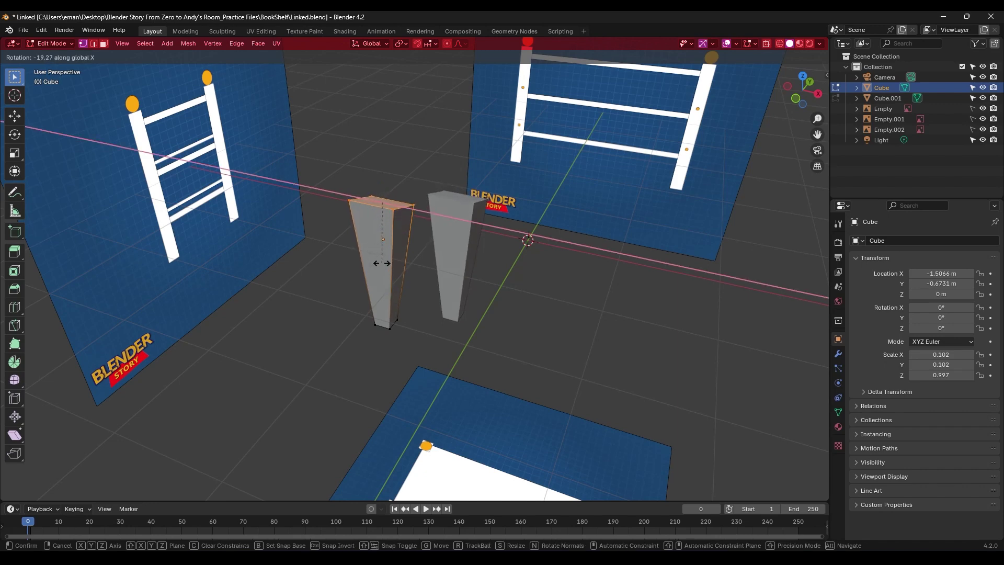
left_click(406, 227)
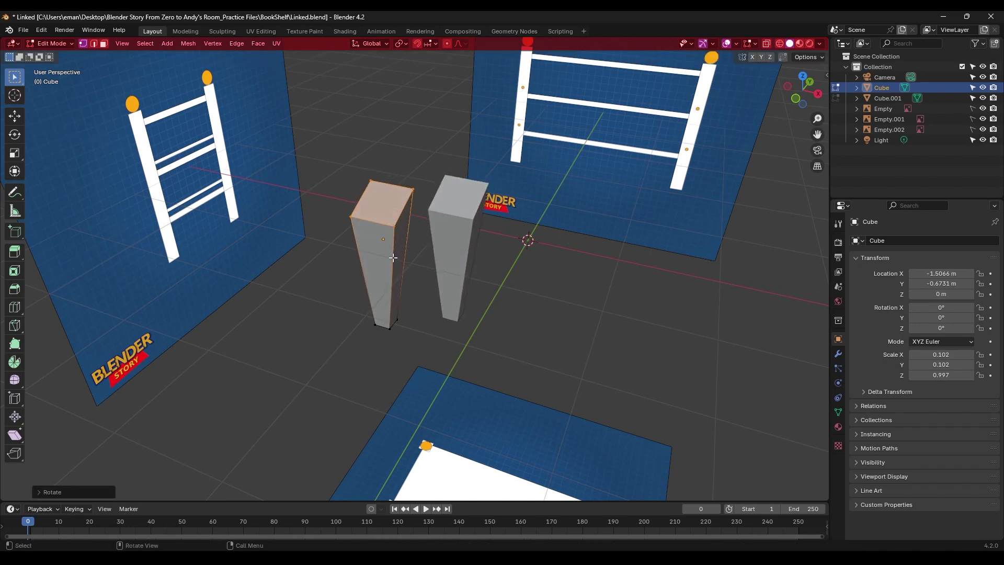
key("ctrl+z")
key("ctrl+z")
key("ctrl+z")
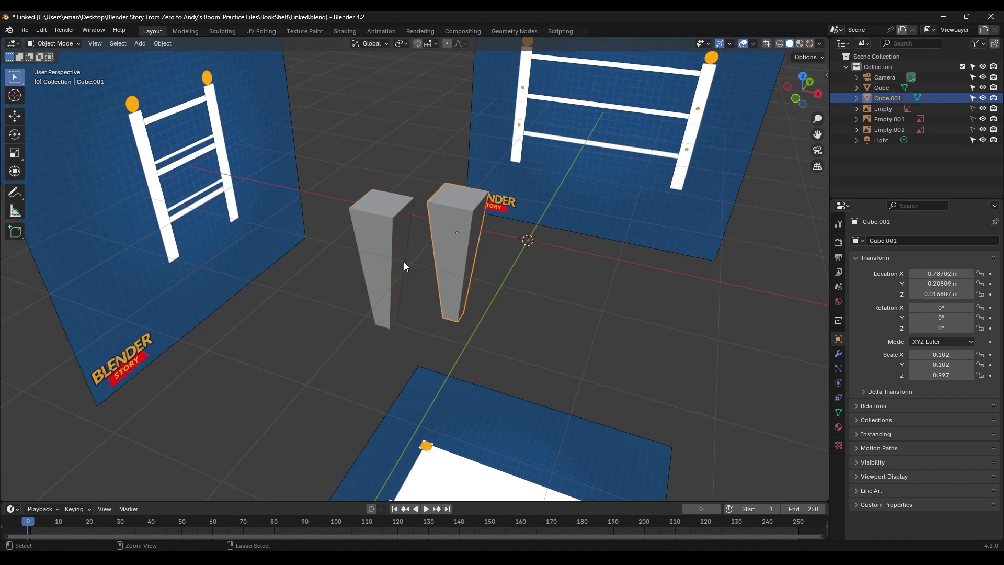
key("ctrl+z")
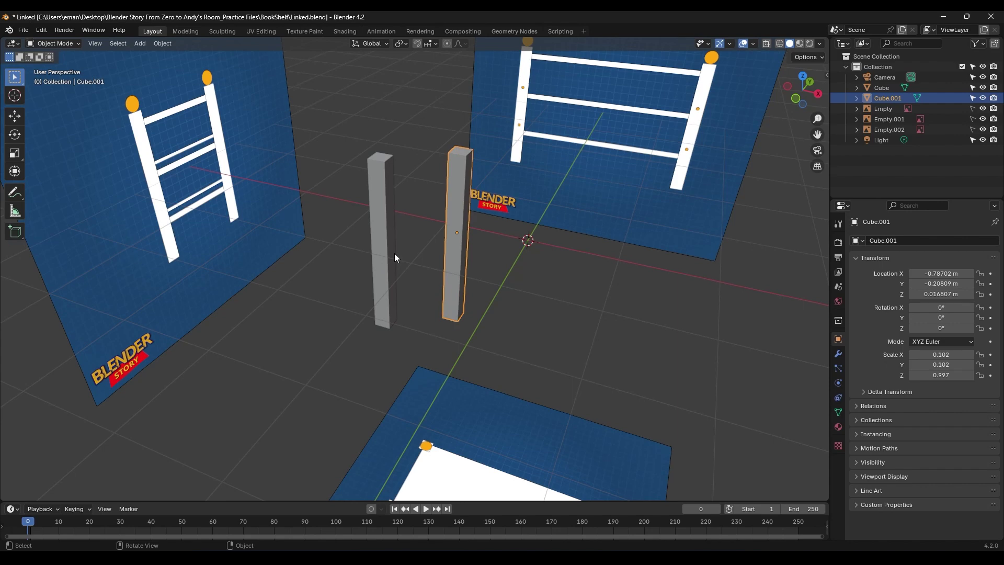
Select the left pillar and assign Make Single User > Object & Data the shortcut Shift+Alt+D.
middle_click_drag(394, 253, 356, 206)
key("Tab")
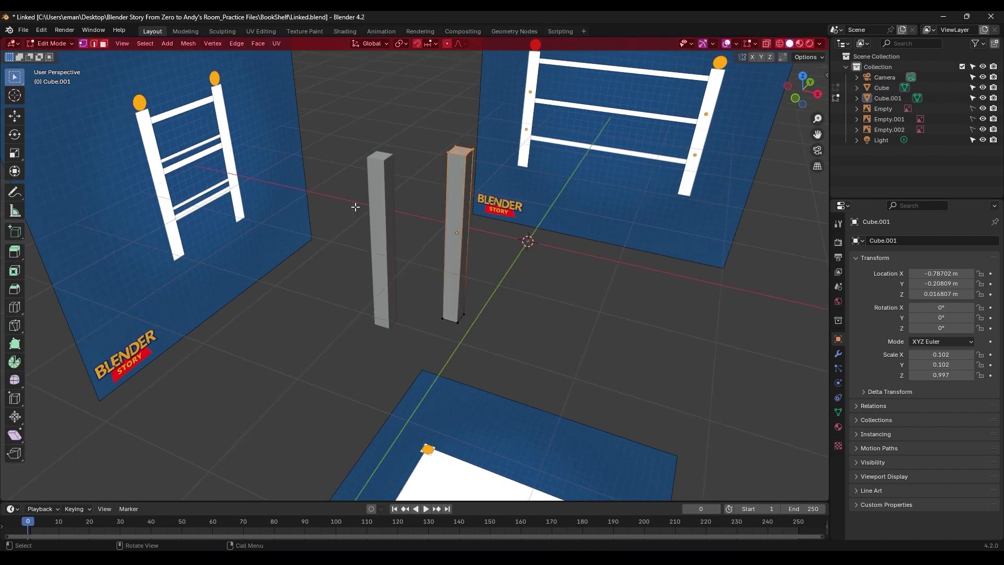
key("Tab")
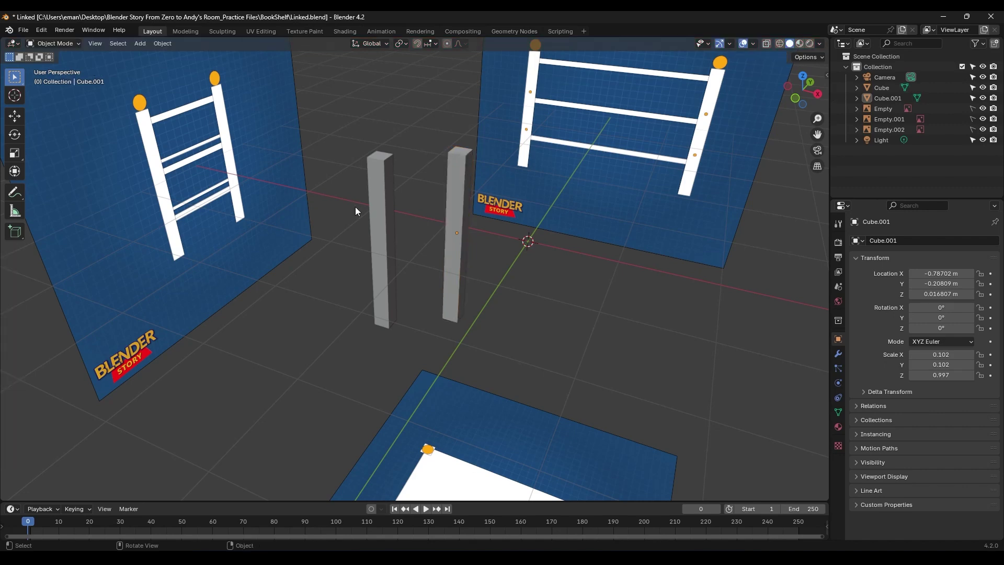
left_click(384, 175)
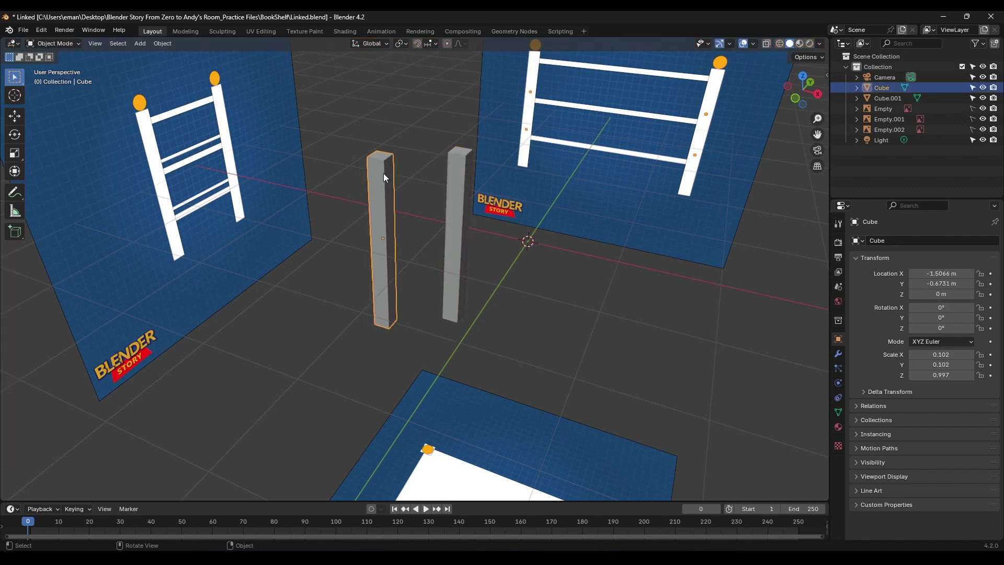
left_click(162, 44)
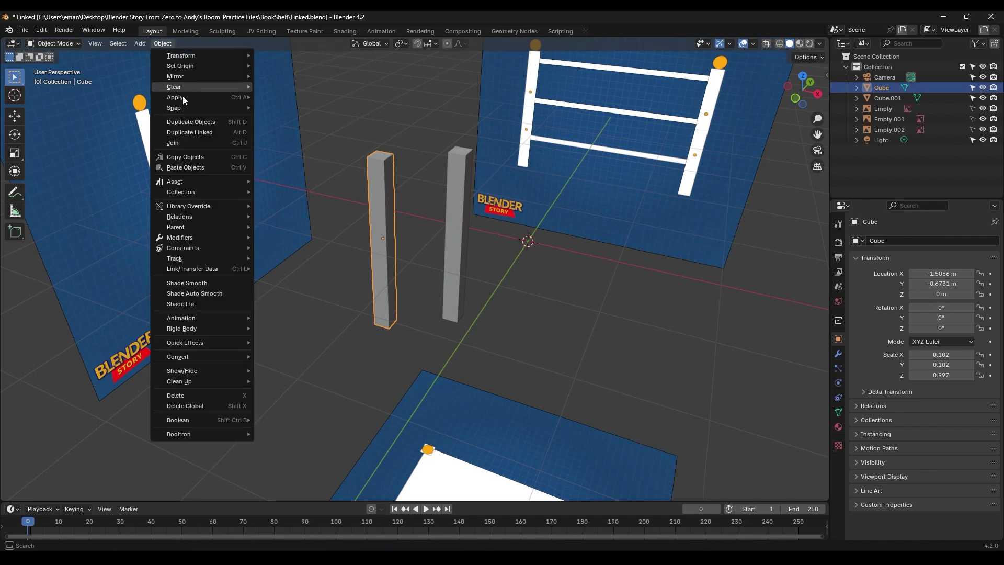
mouse_move(219, 216)
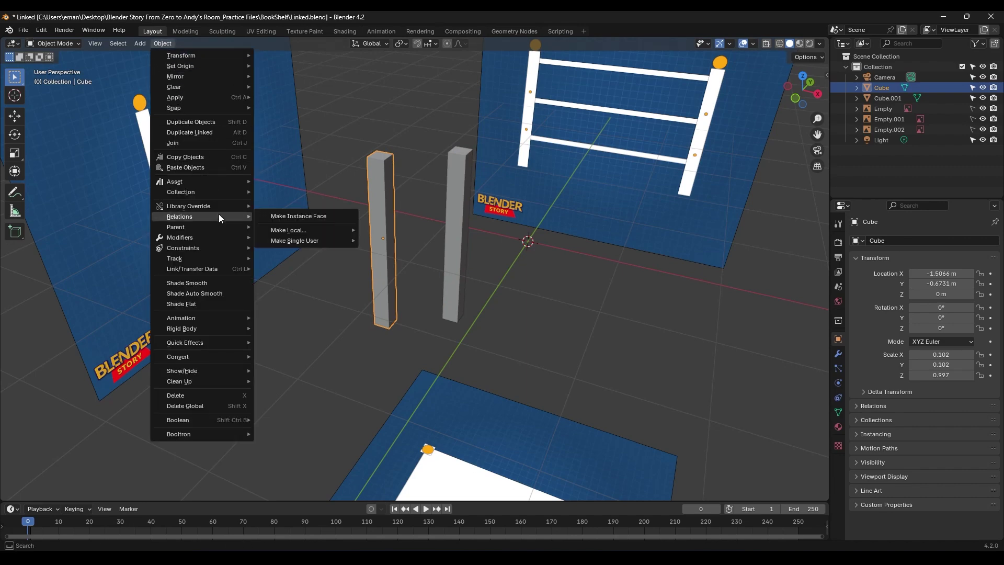
mouse_move(312, 238)
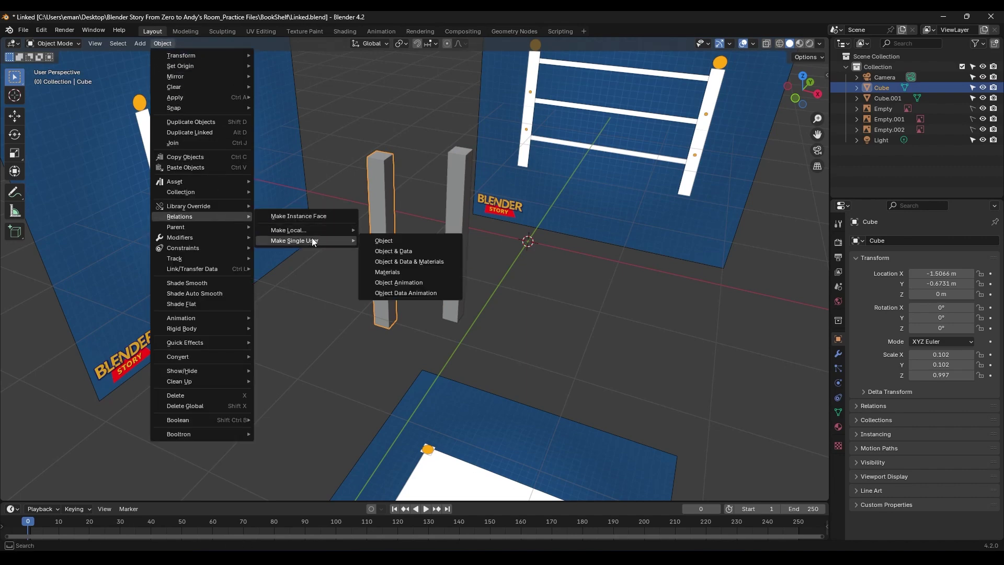
right_click(437, 251)
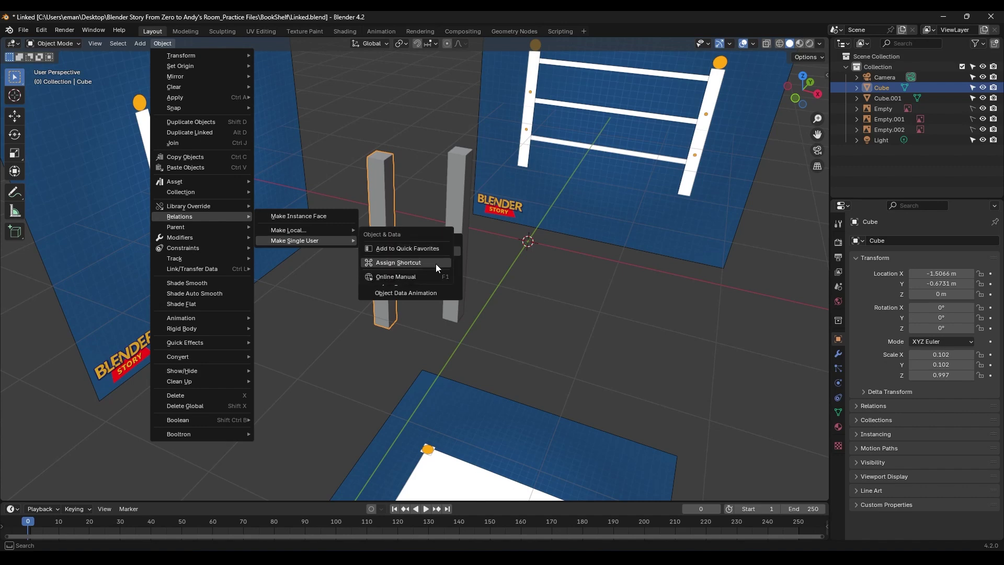
left_click(435, 263)
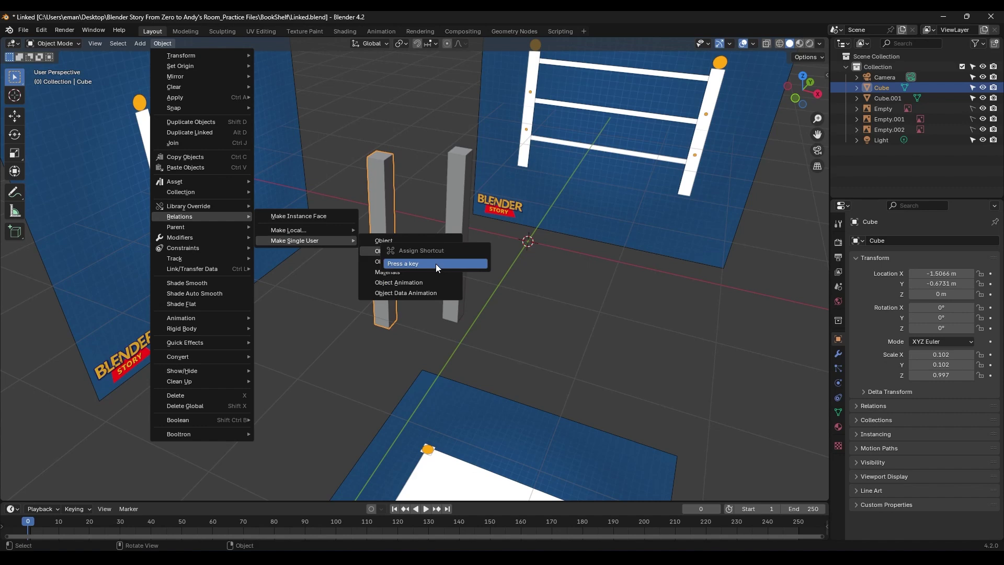
key("alt")
key("shift+alt+d")
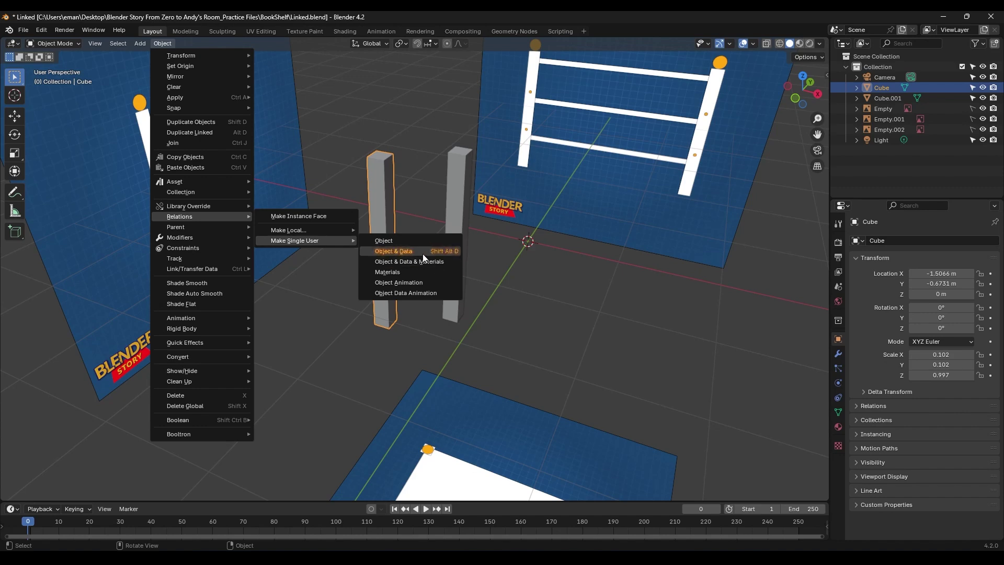
Make the left pillar's object and mesh data single-user.
left_click(425, 252)
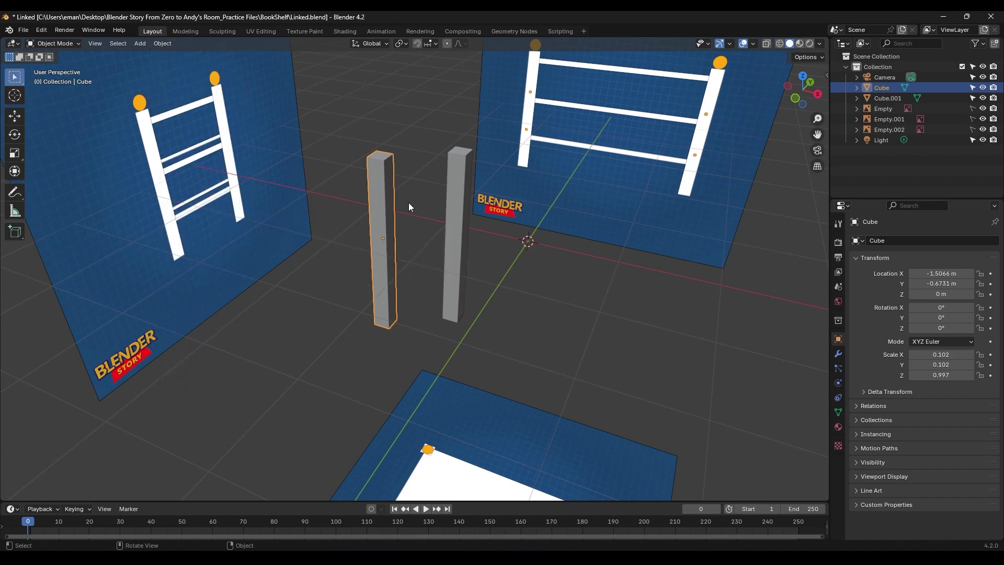
middle_click_drag(409, 202, 405, 203)
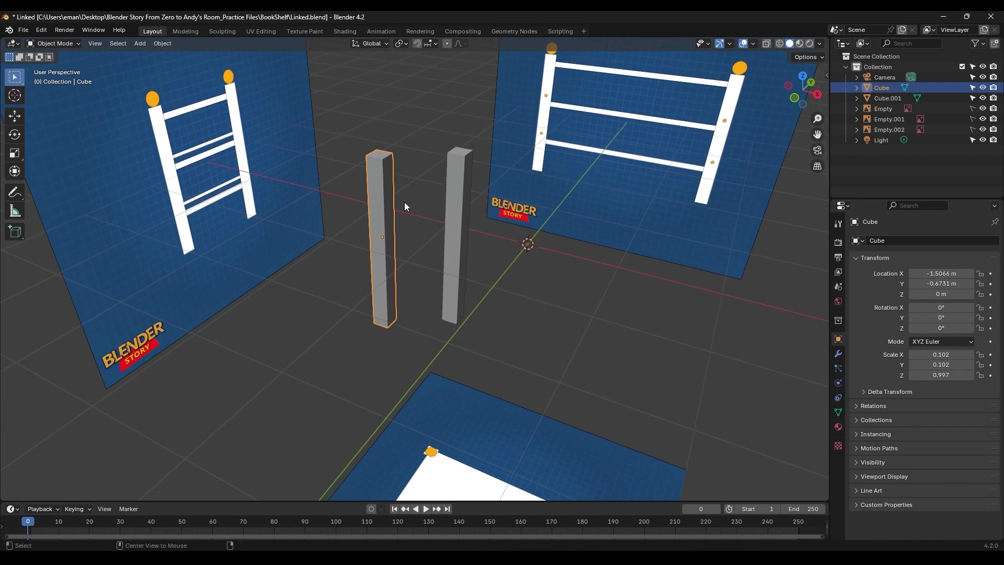
left_click_drag(364, 187, 177, 200)
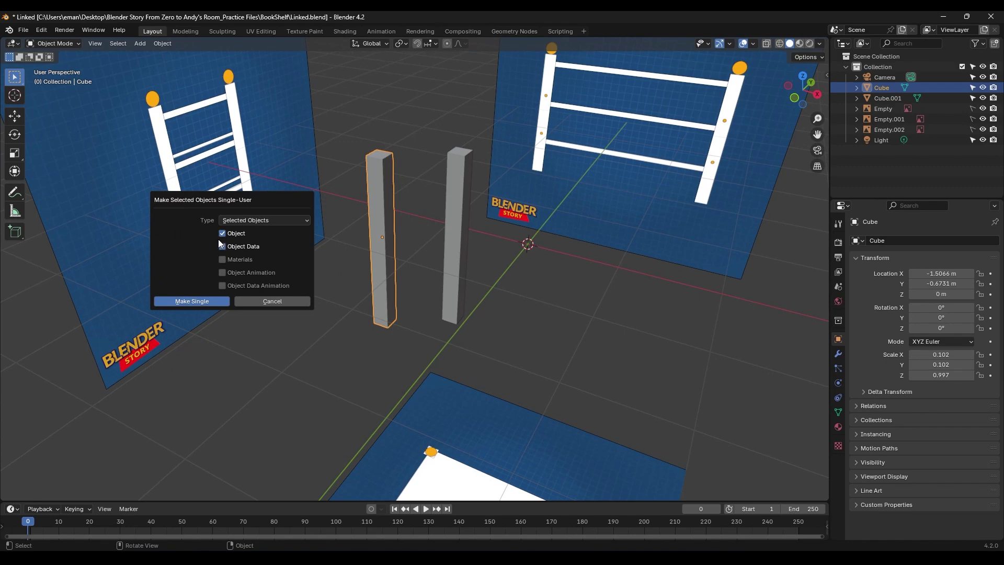
left_click(190, 302)
Try lowering the left pillar's top vertices along Z, then undo it.
key("Tab")
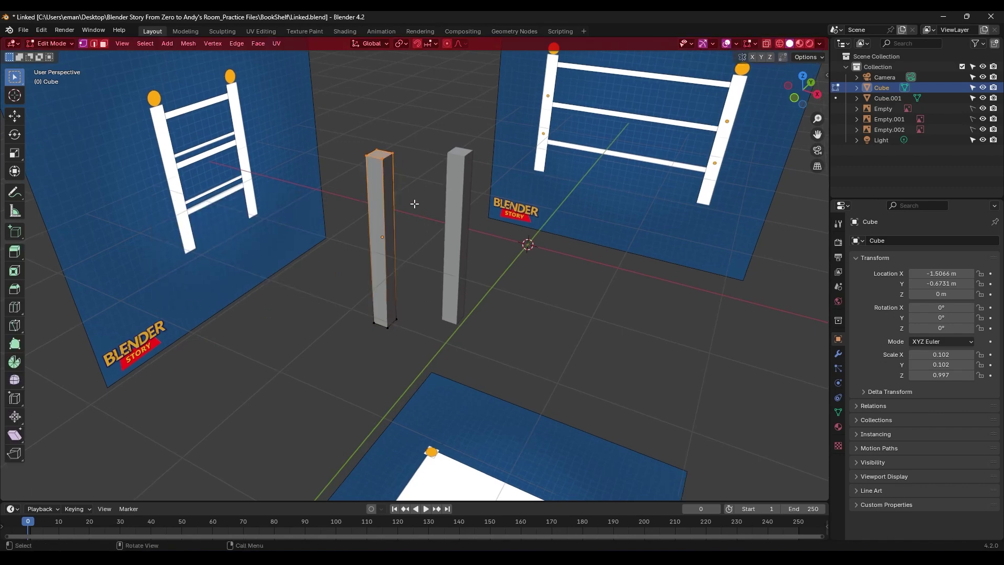
left_click_drag(408, 128, 298, 190)
key("g")
key("z")
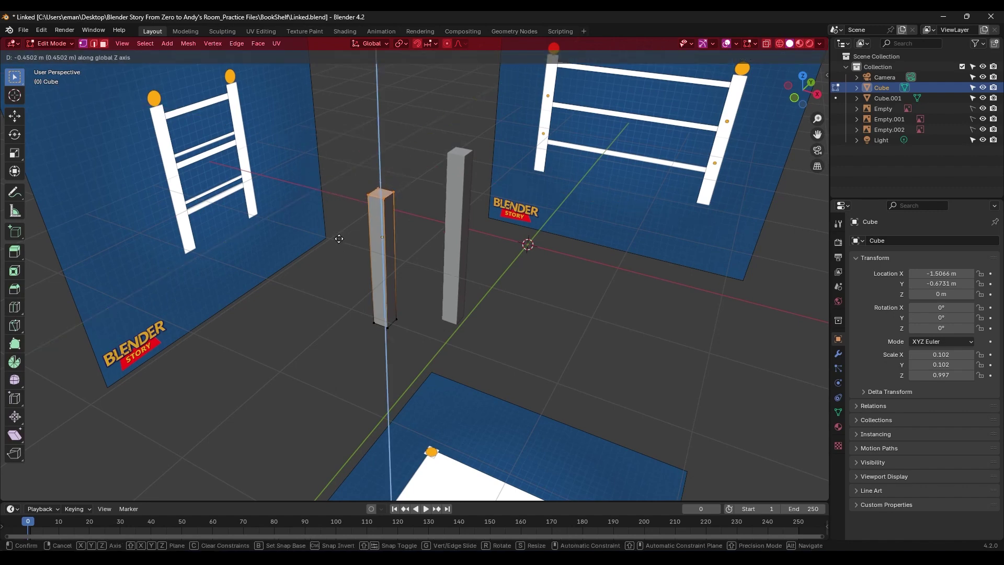
left_click(322, 292)
key("ctrl+z")
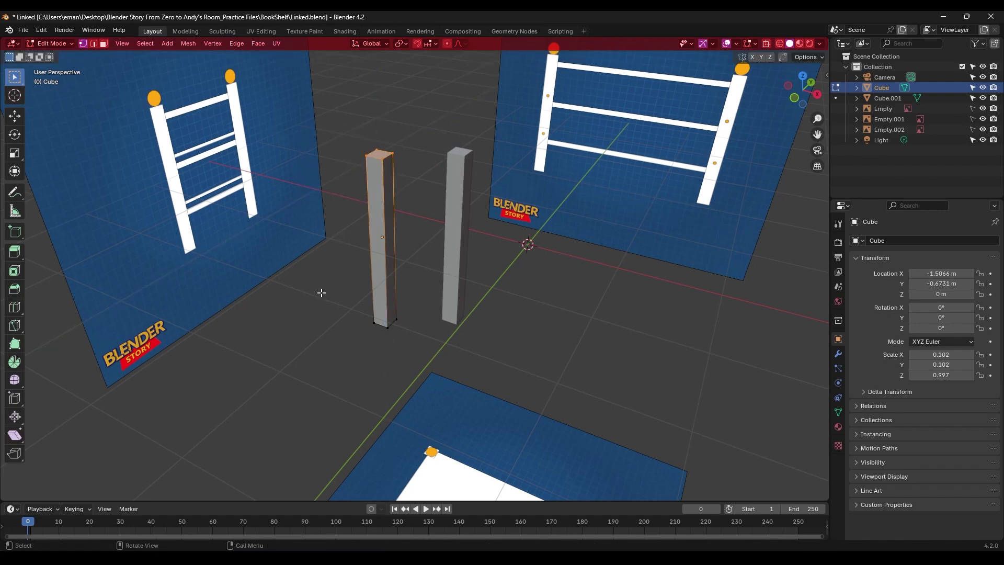
key("Tab")
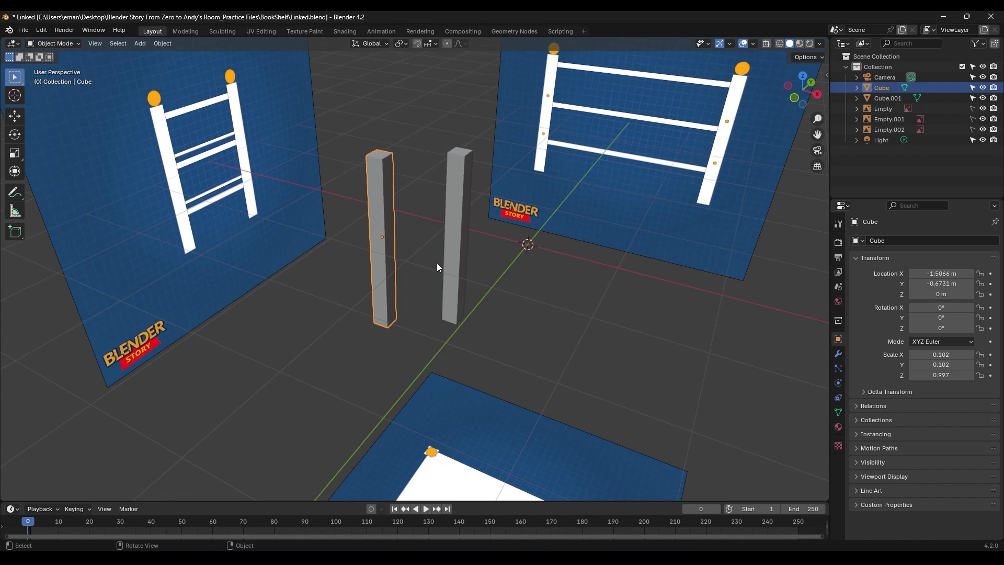
Delete the right pillar, leaving a single Cube post.
left_click(458, 226)
key("x")
left_click(458, 224)
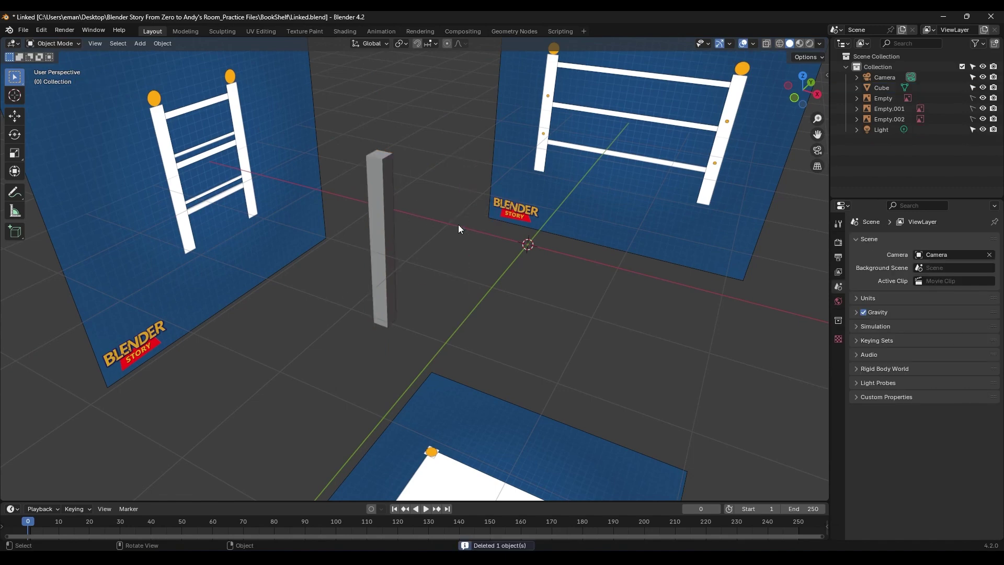
From the front view, copy the left pillar along X to the right corner post.
key("KP_1")
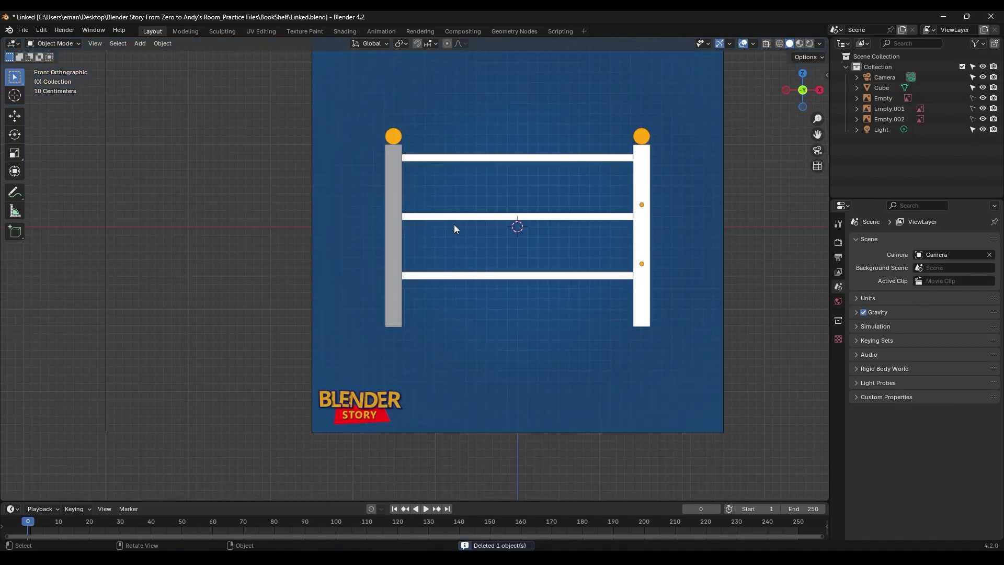
left_click(394, 190)
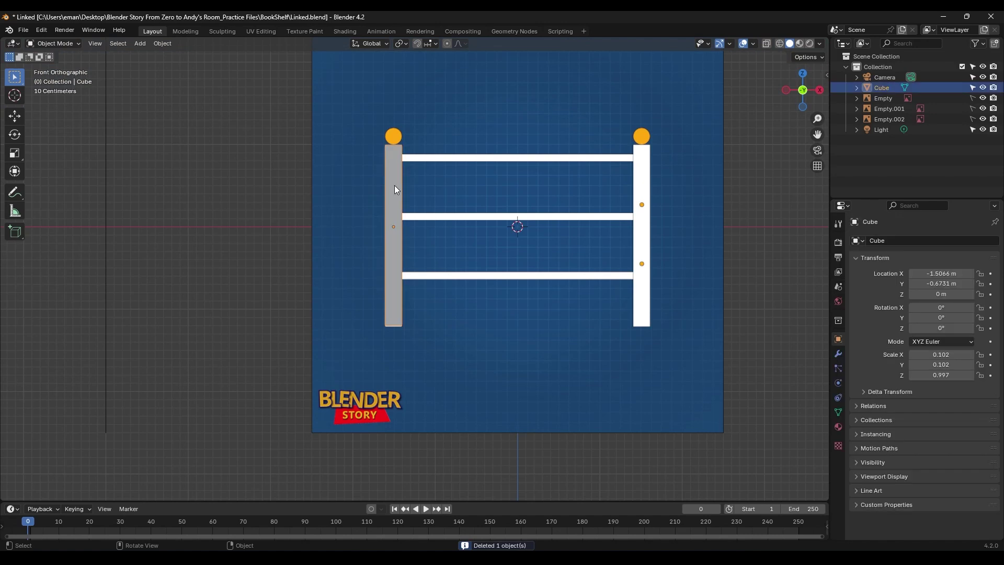
key("shift+d")
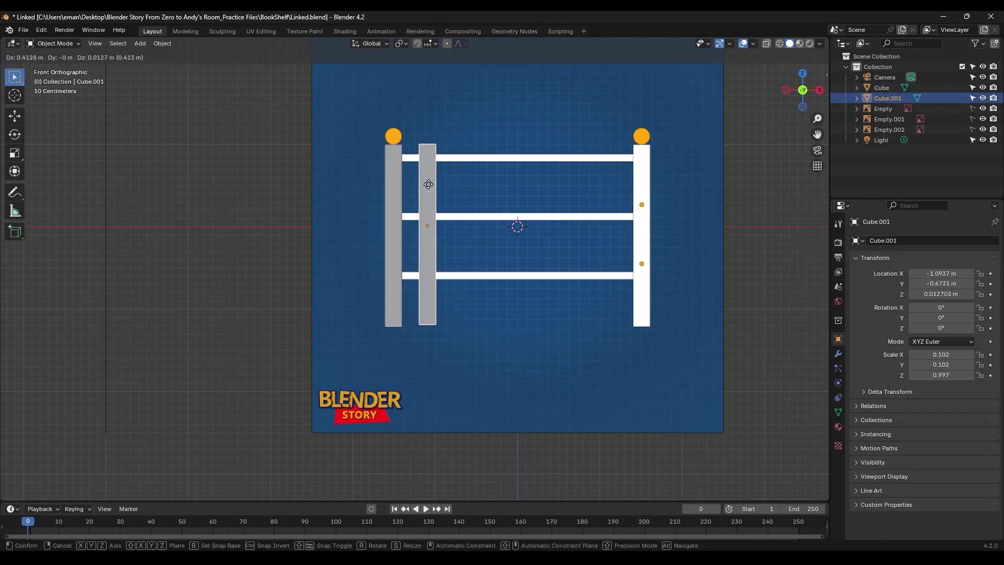
key("x")
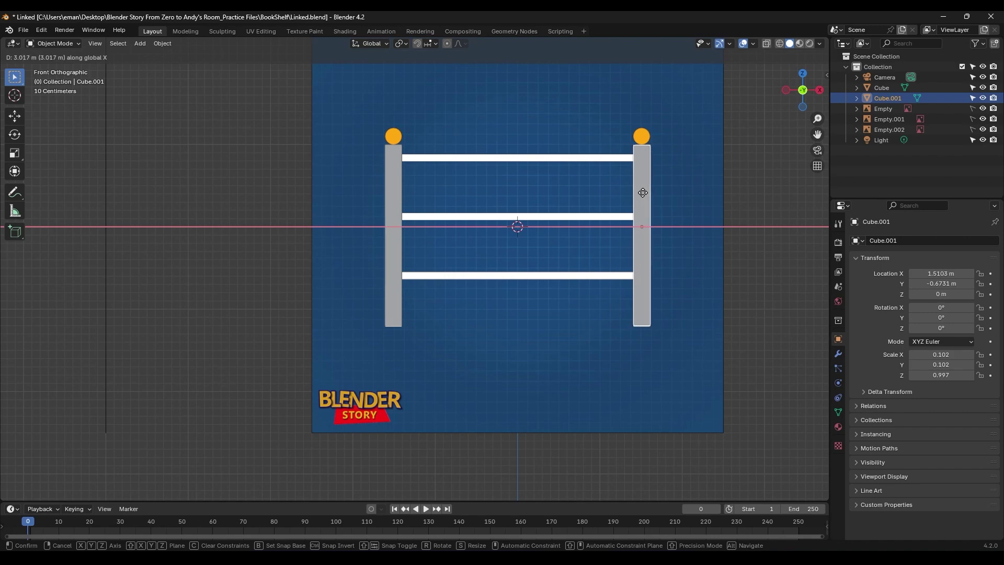
left_click(642, 194)
scroll(643, 199, "up", 4)
key("g")
key("x")
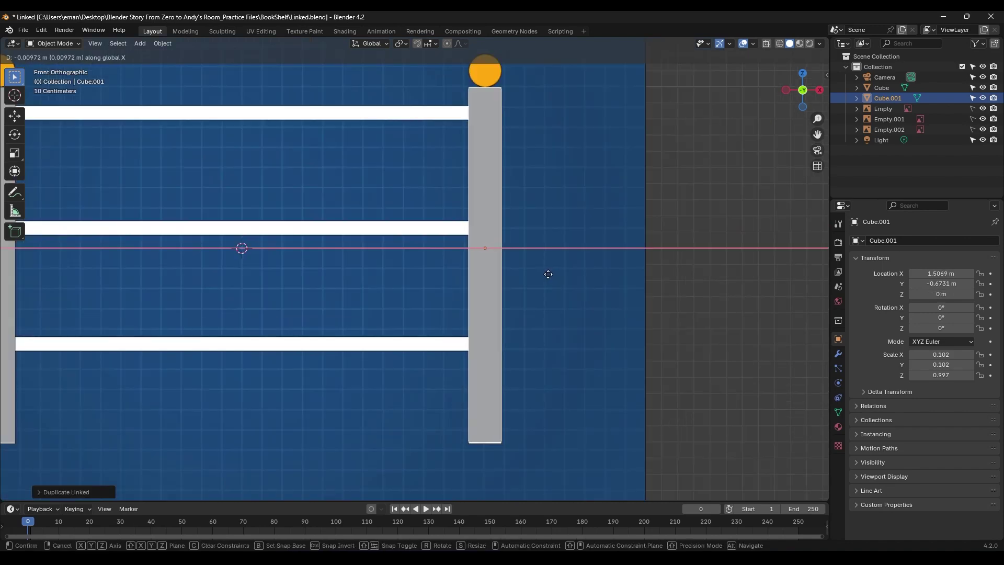
left_click(548, 273)
From the right view, copy both pillars along Y to the other corners, making four legs.
key("KP_3")
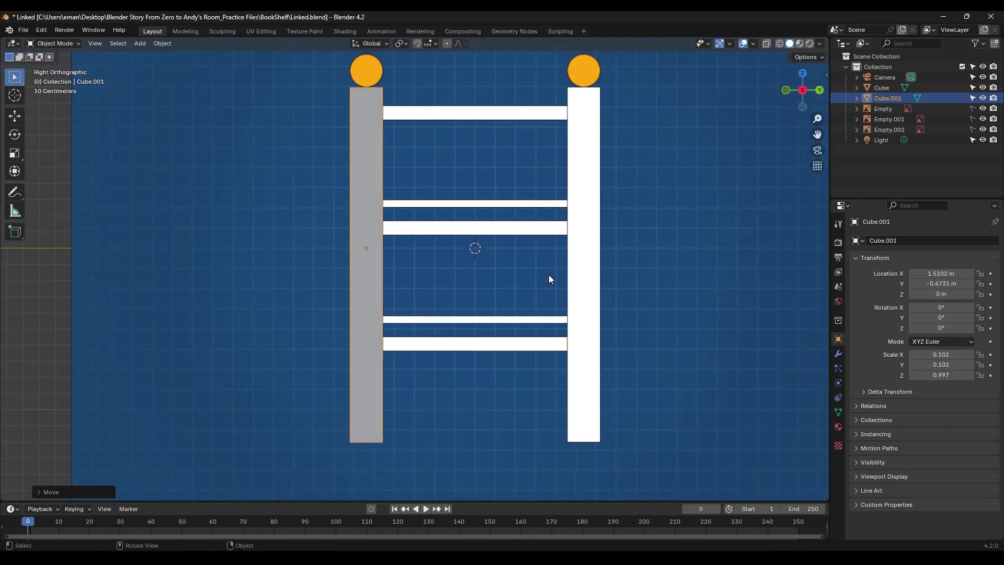
left_click_drag(465, 157, 274, 163)
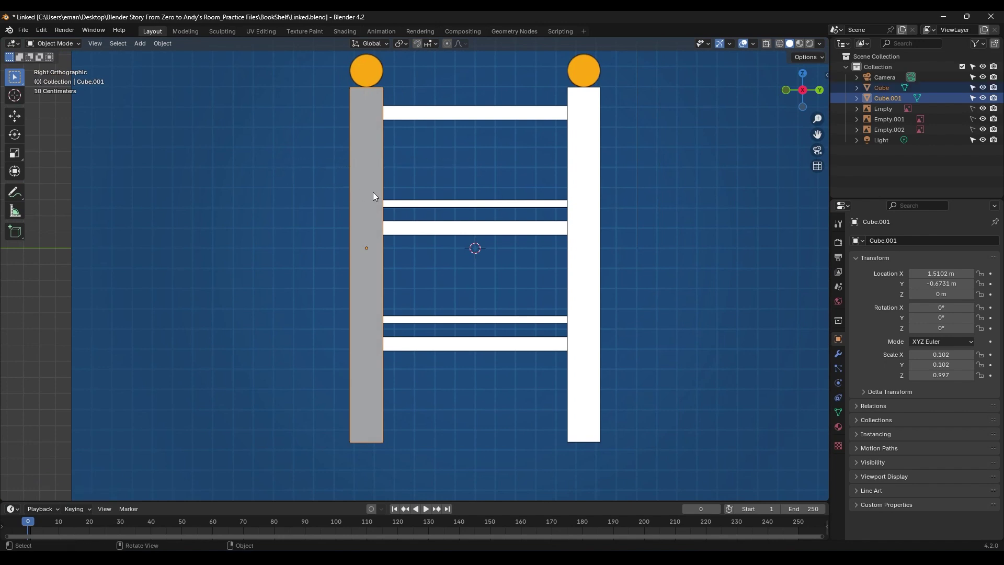
key("shift+d")
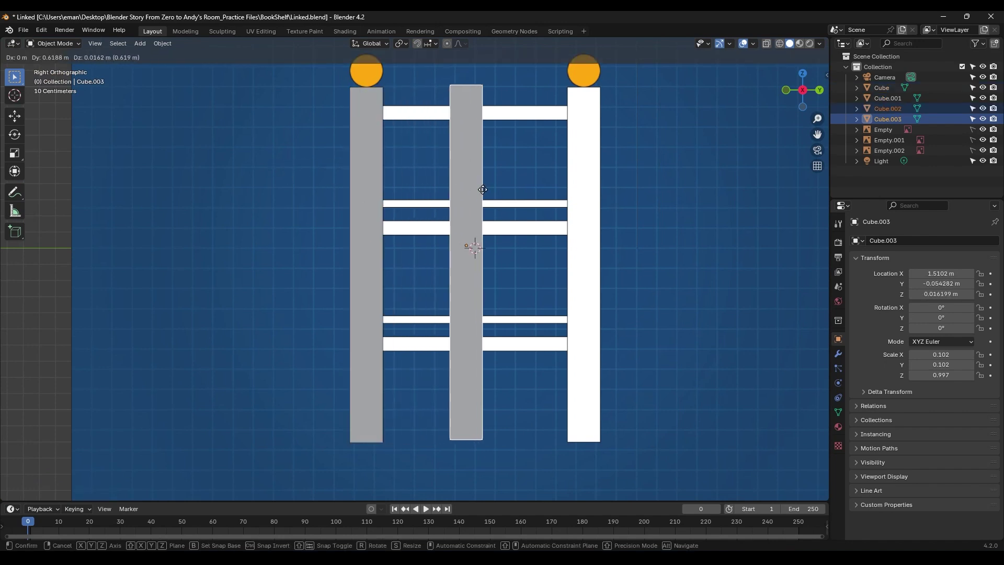
key("y")
left_click(594, 188)
middle_click_drag(594, 189, 525, 330)
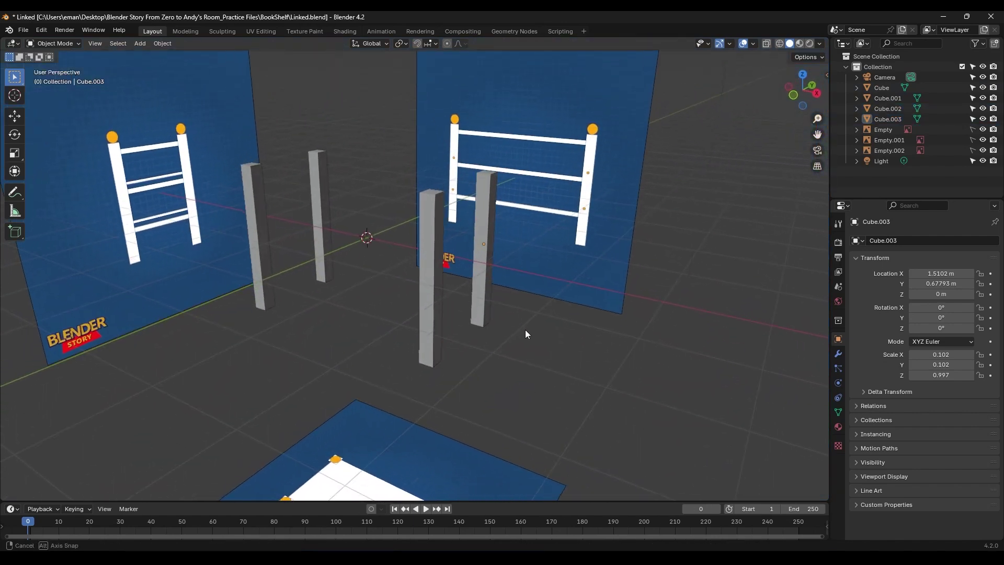
Move one pillar's top face along Z to change the shared height of the linked legs.
left_click(432, 224)
key("Tab")
key("g")
key("z")
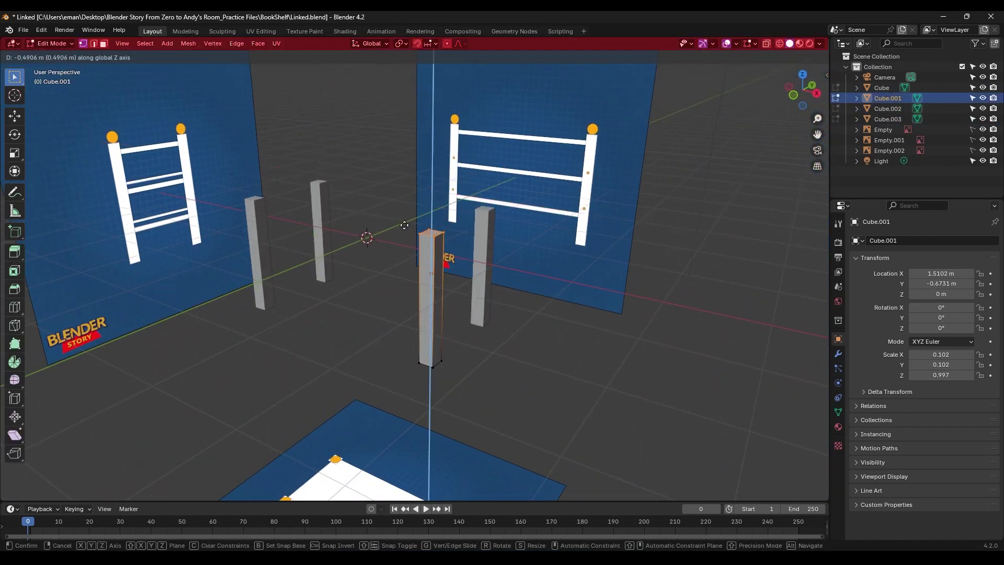
left_click(403, 212)
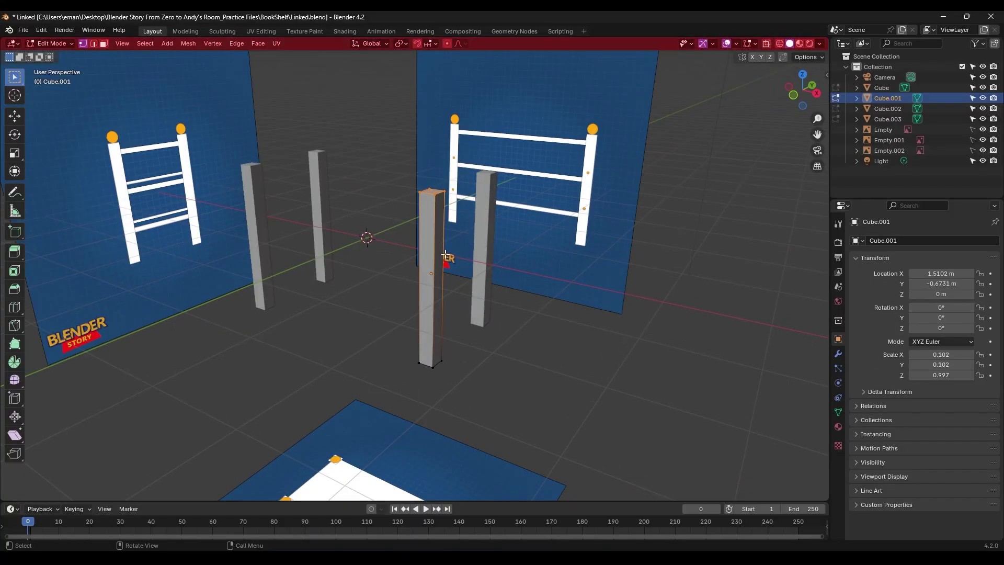
key("Tab")
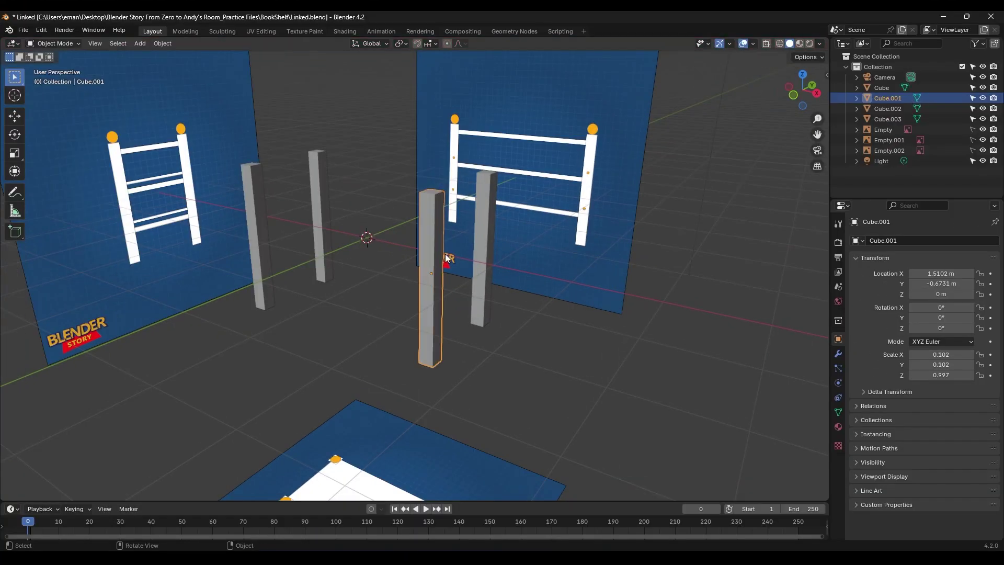
key("shift+a")
Add a new cube, Cube.004, at the origin and flatten it along Z in Edit Mode.
mouse_move(444, 253)
left_click(497, 262)
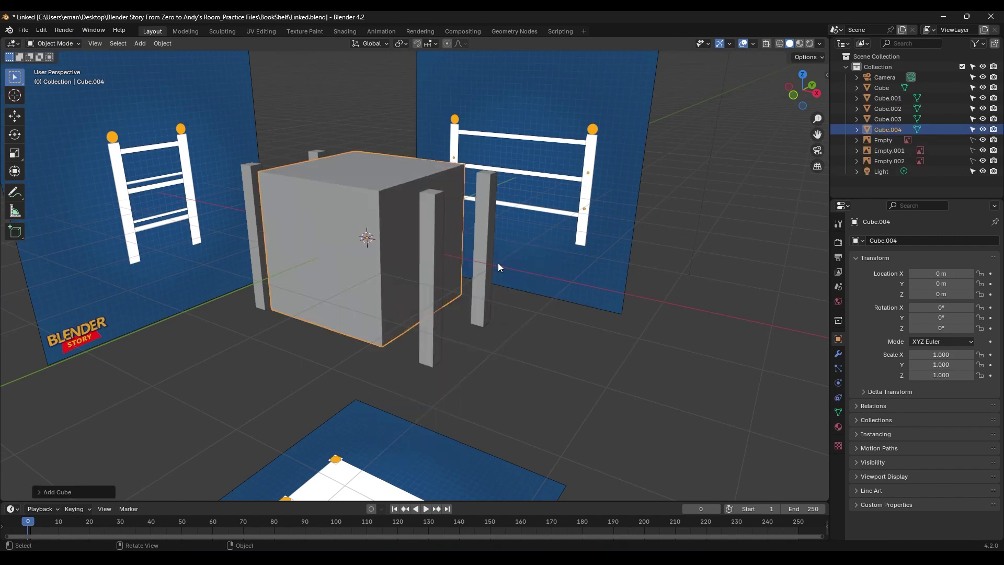
key("KP_1")
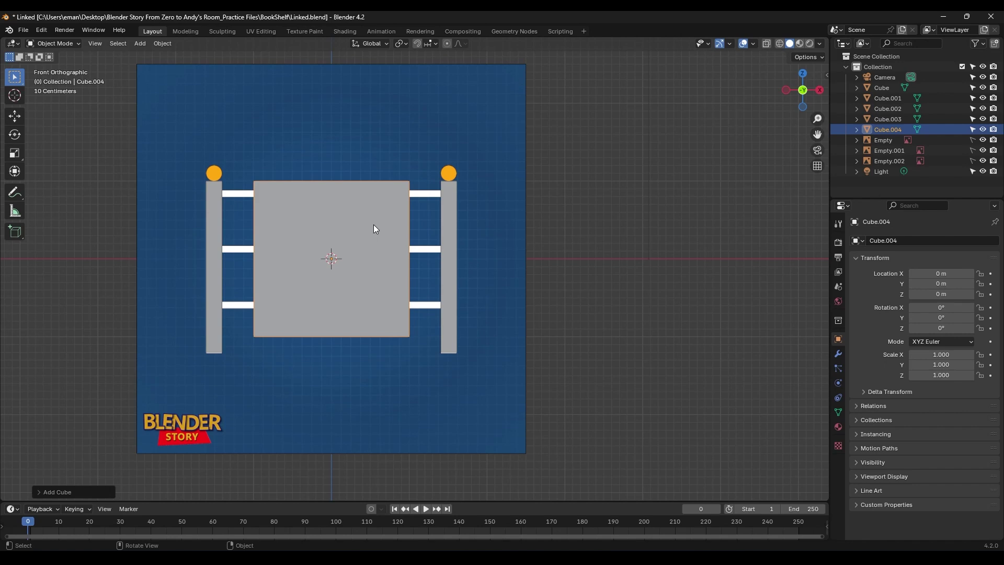
key("Tab")
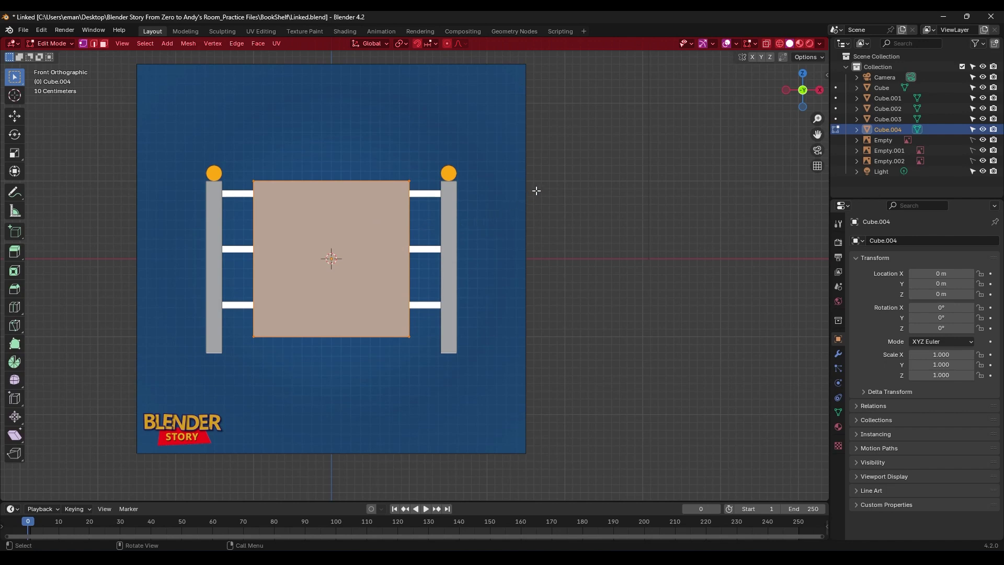
key("s")
key("z")
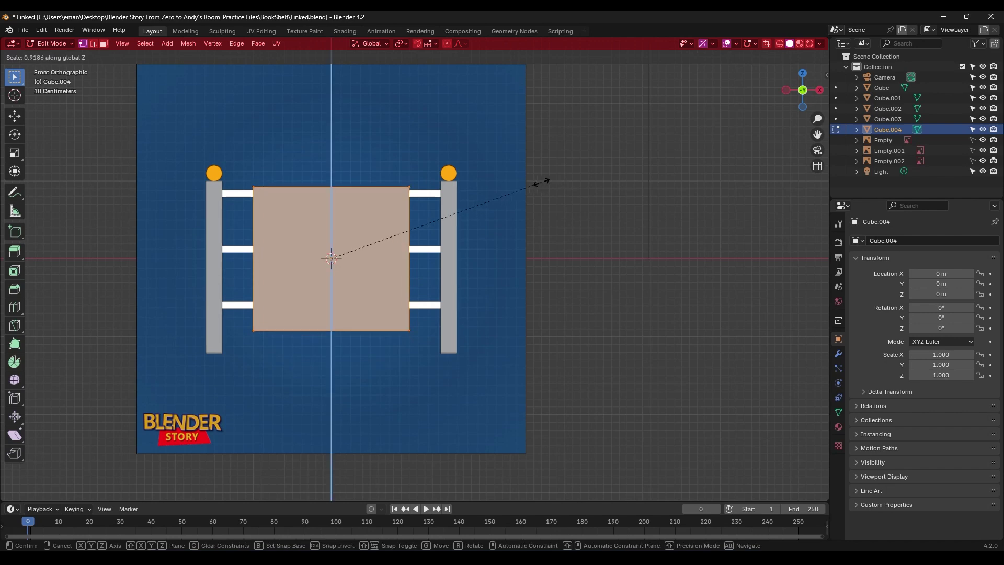
left_click(346, 251)
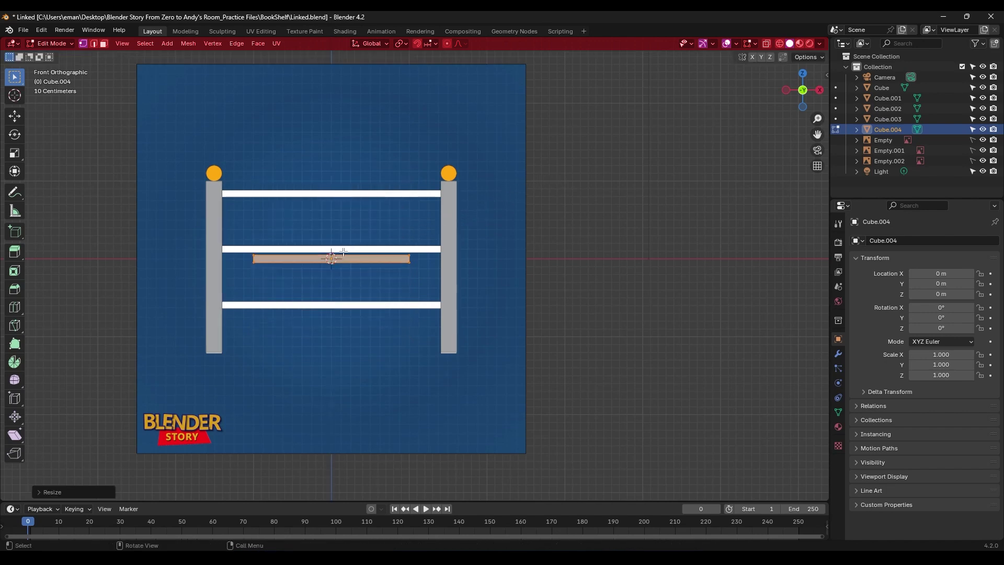
Raise the flattened board up the legs and make it thinner along Z.
key("g")
key("z")
left_click(346, 192)
scroll(347, 193, "up", 6)
key("s")
key("z")
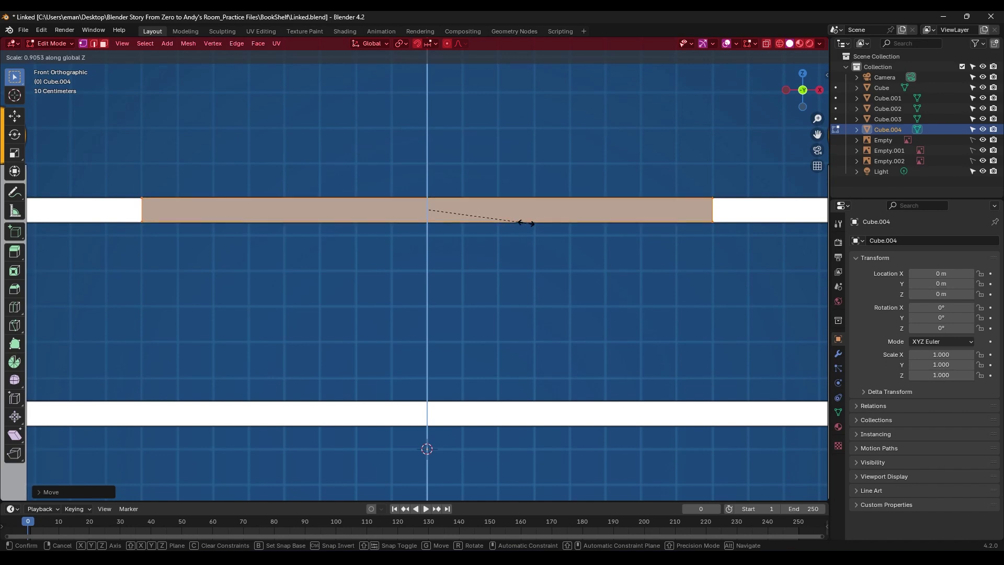
left_click(526, 223)
From the top view, scale the board shallower in Y and wider in X to meet the posts.
key("KP_7")
key("s")
key("y")
left_click(463, 173)
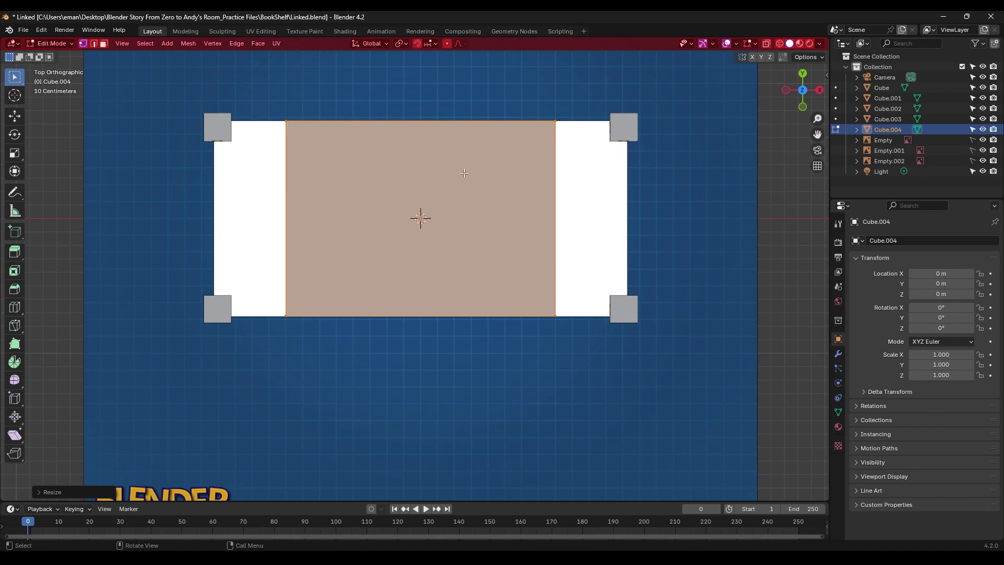
key("s")
key("x")
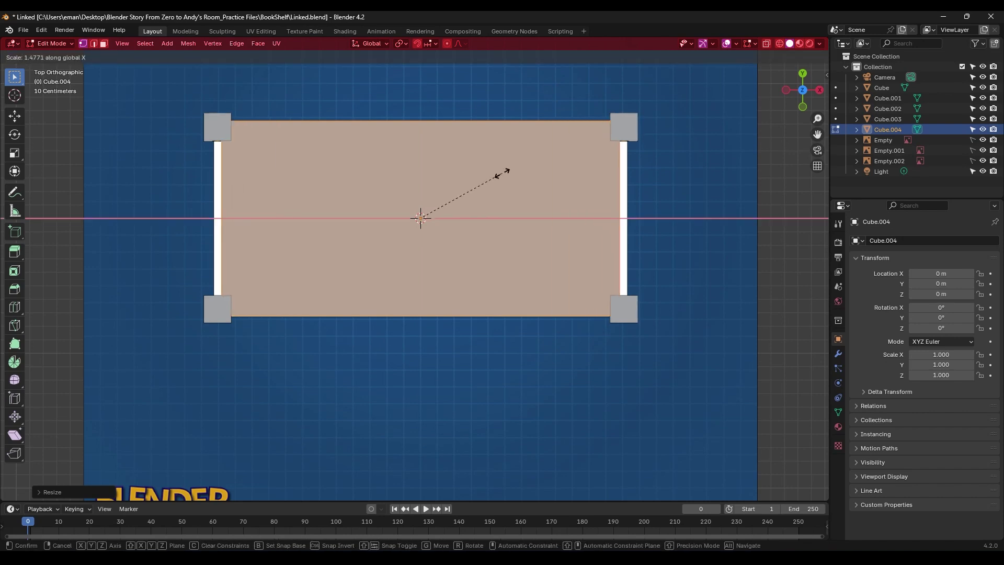
left_click(505, 173)
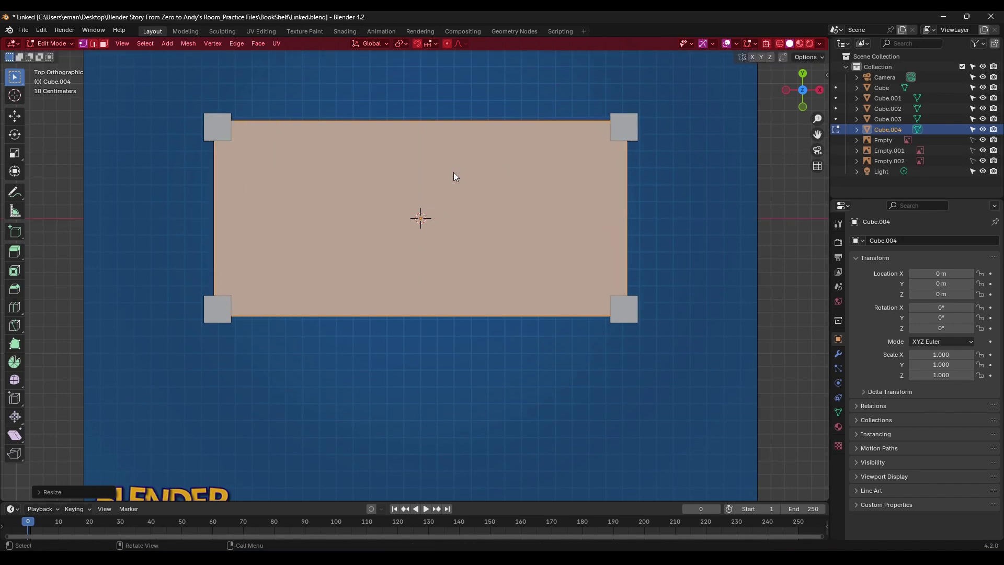
key("KP_1")
key("Tab")
key("shift+d")
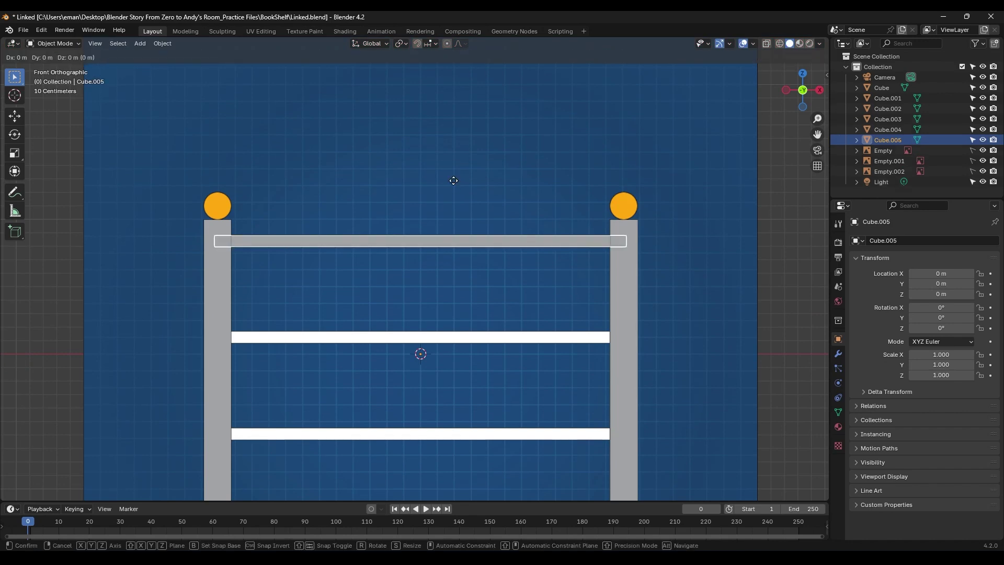
Lower the copied shelf board along Z down the legs.
key("z")
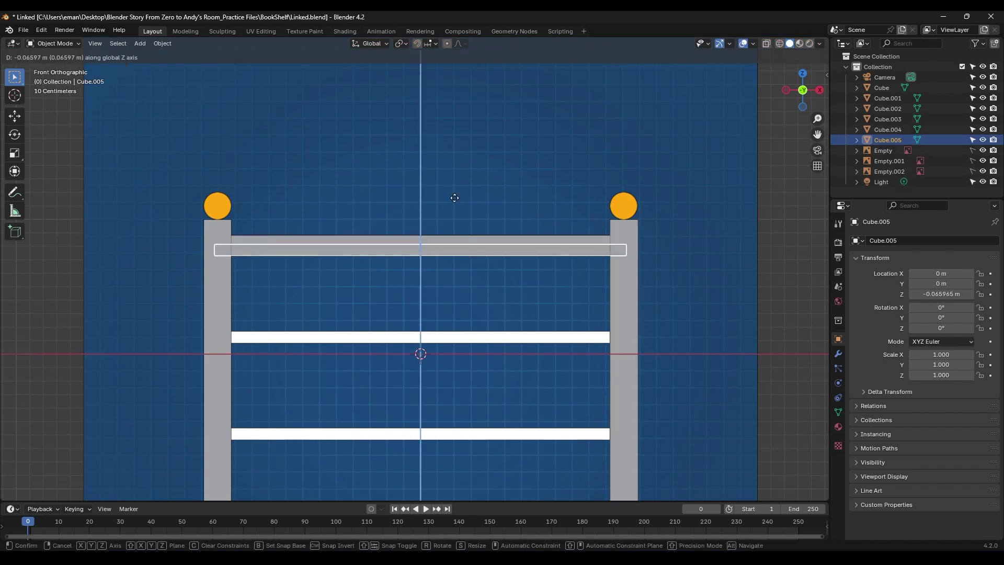
left_click(464, 276)
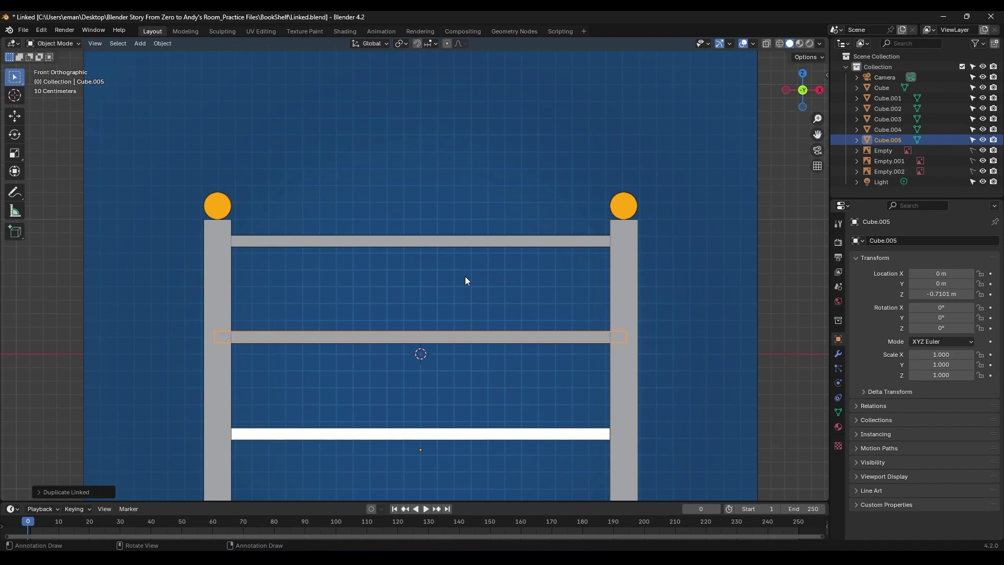
middle_click_drag(495, 326, 484, 280, "shift")
scroll(481, 310, "down", 2)
Repeat the copy-and-lower with Shift+R, undo the extra board, and inspect the three shelves.
key("shift+r")
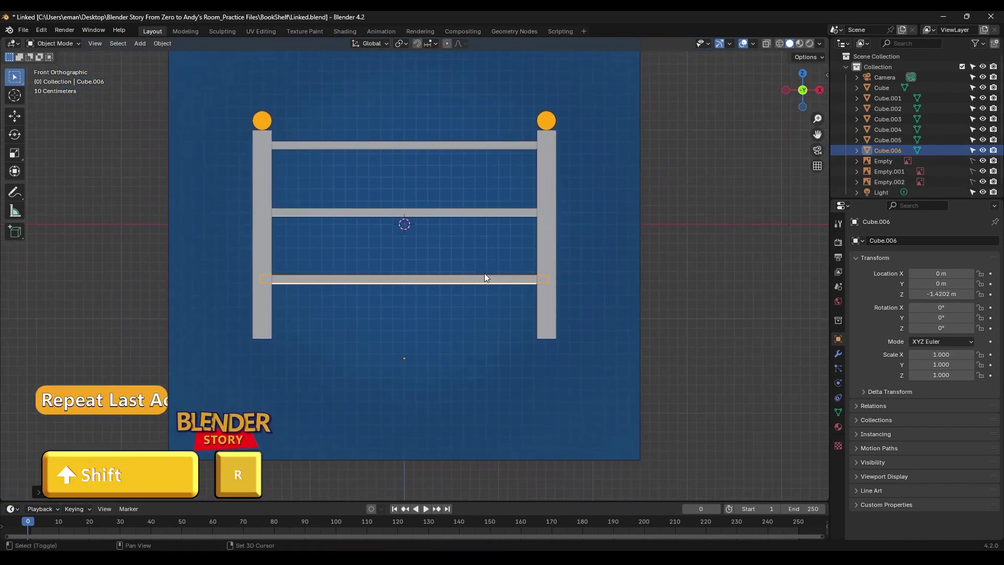
key("shift+r")
key("shift+r")
key("shift+r")
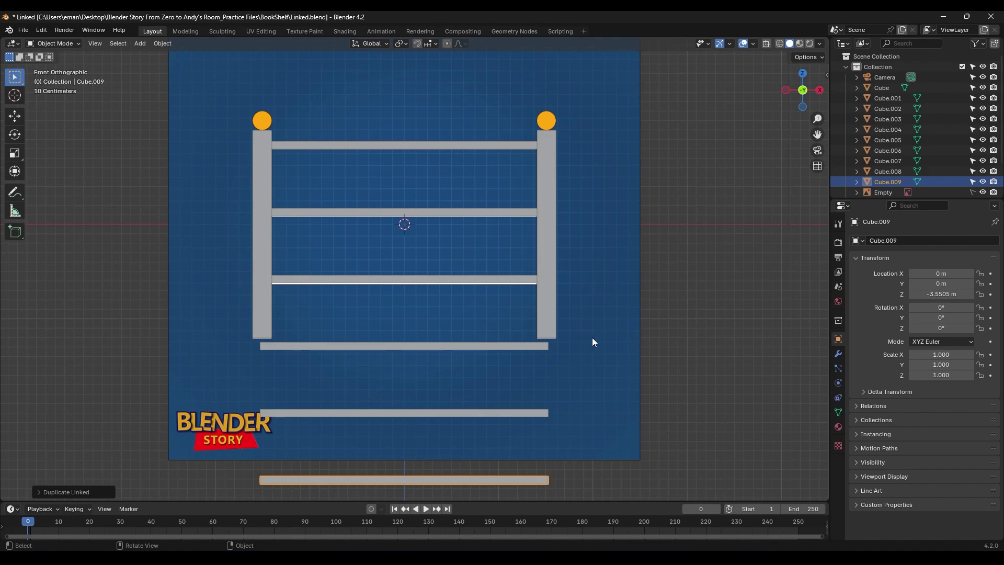
key("ctrl+z")
key("ctrl+z")
key("ctrl+z")
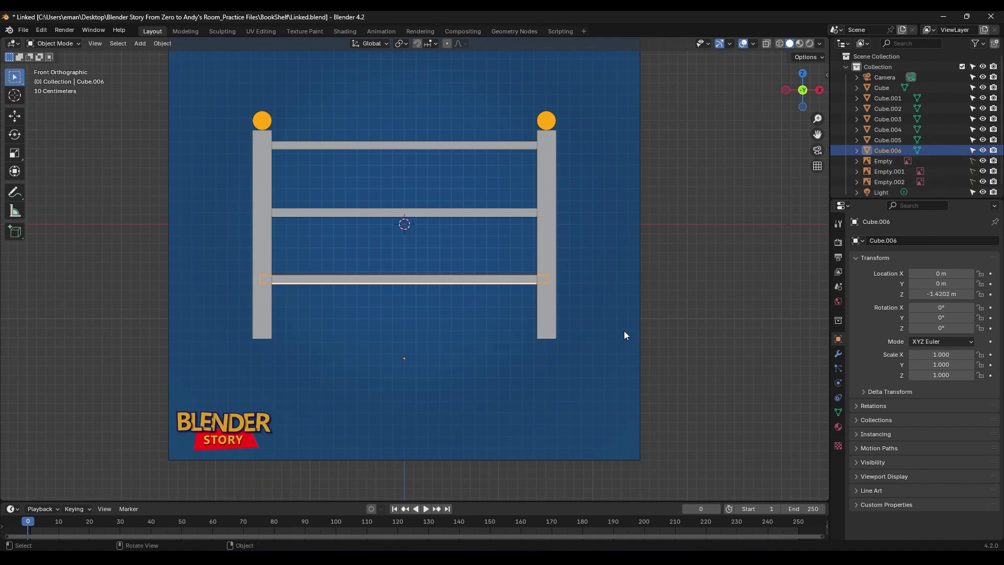
middle_click_drag(625, 334, 600, 337)
left_click(599, 337)
middle_click_drag(528, 297, 567, 287, "ctrl")
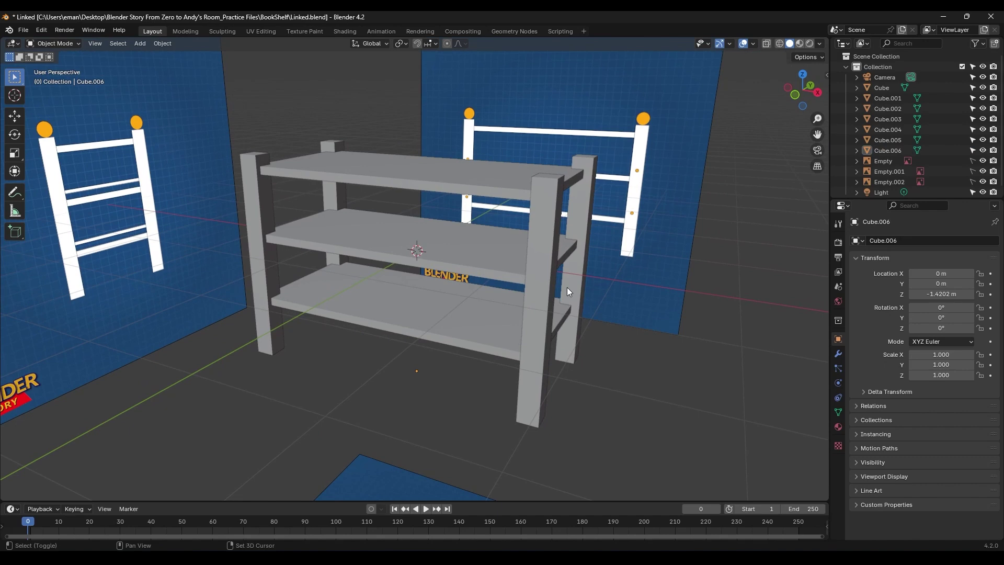
key("shift+a")
Add a UV sphere and set it to Shade Smooth.
mouse_move(567, 287)
left_click(610, 320)
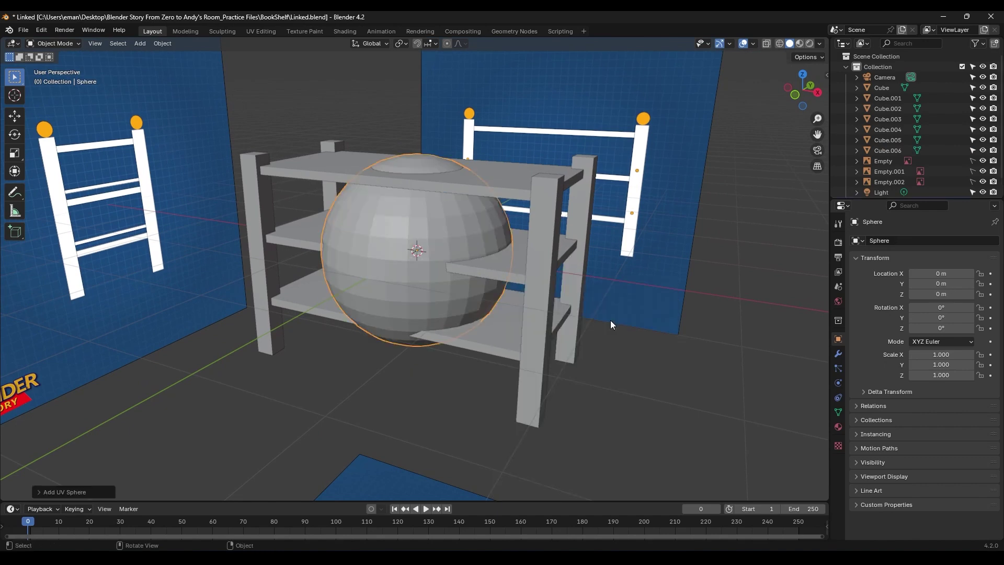
right_click(443, 242)
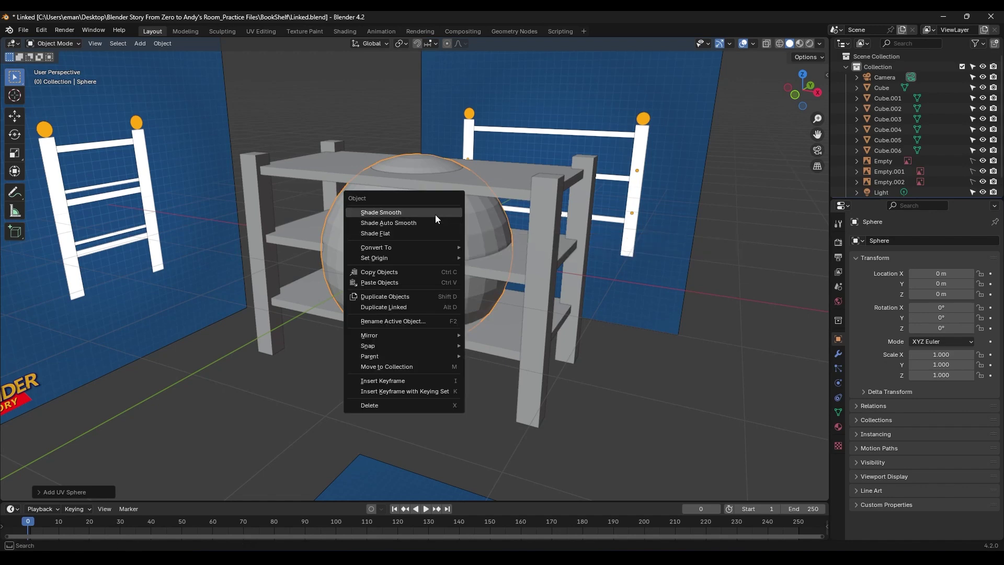
left_click(435, 214)
key("KP_1")
Shrink the sphere to 0.103 and seat it on top of the left post as a knob.
key("g")
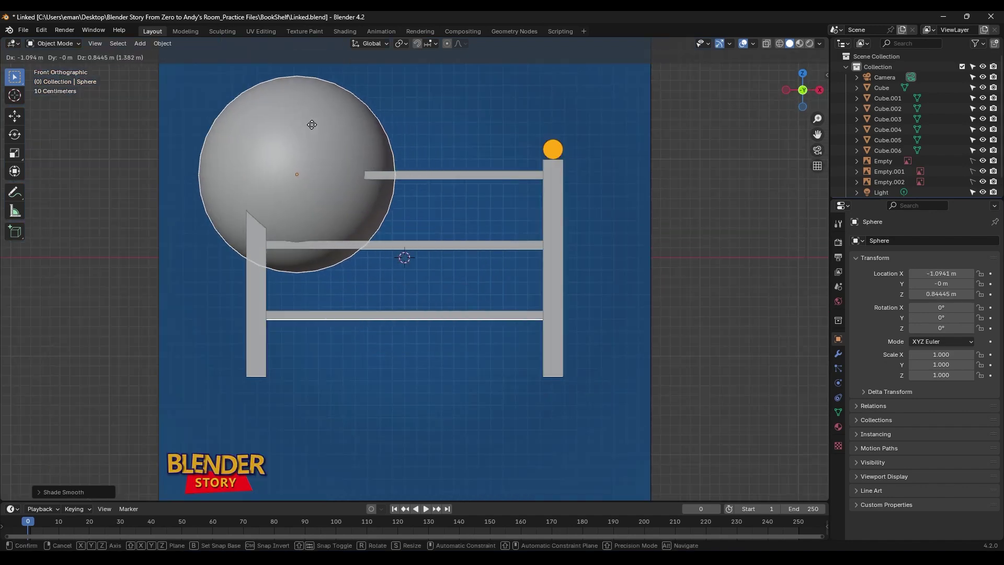
left_click(287, 105)
key("alt+z")
key("g")
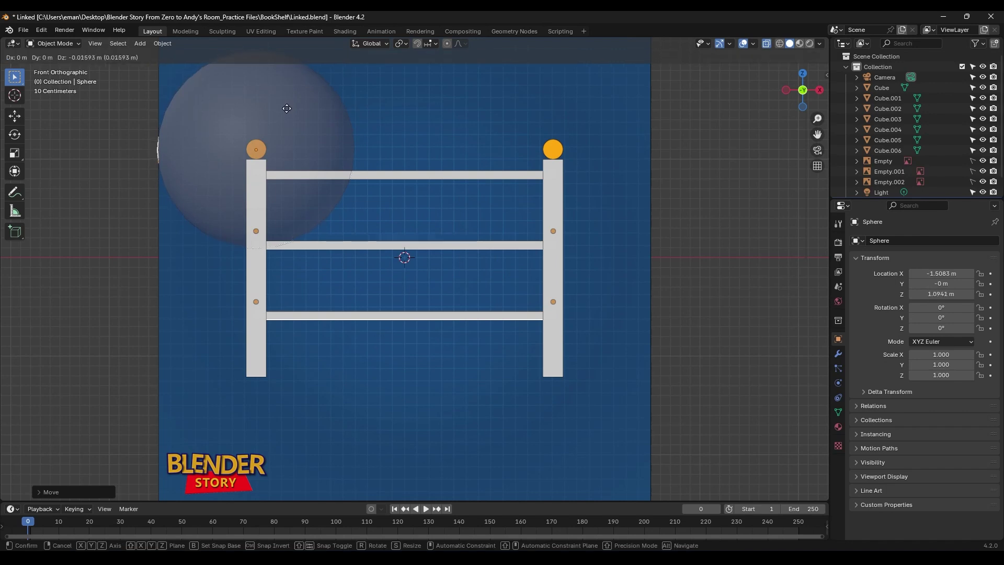
key("s")
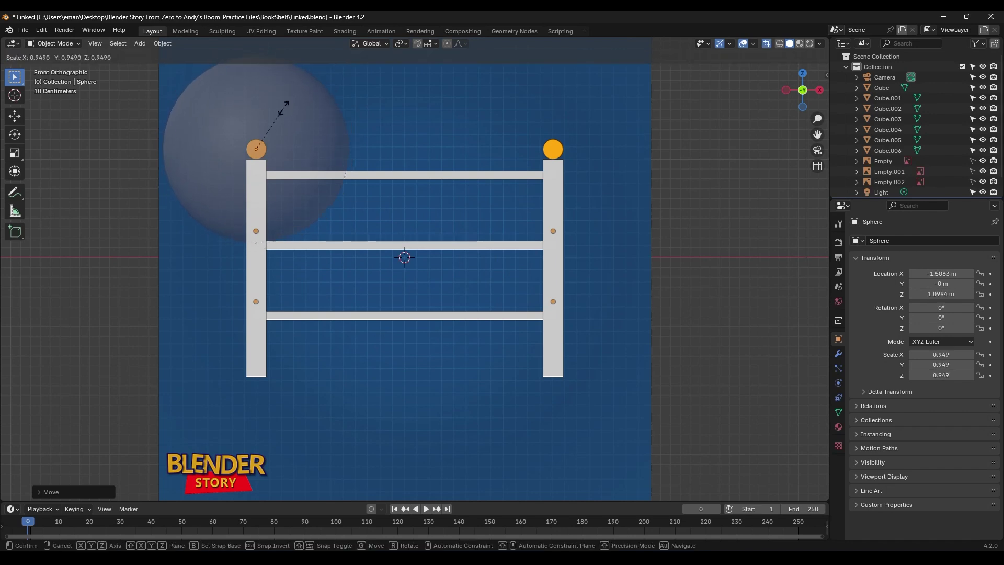
scroll(392, 231, "up", 7)
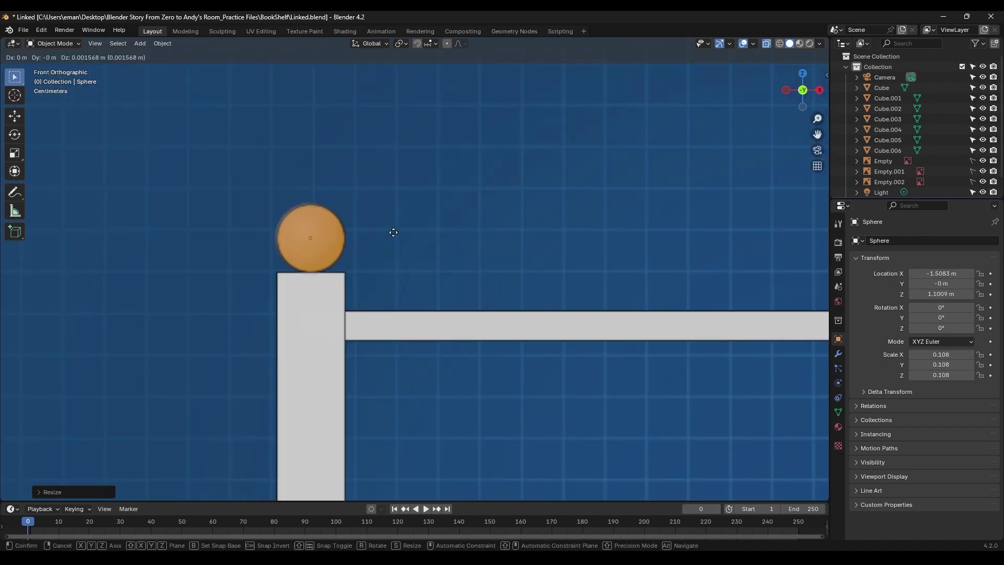
left_click(392, 233)
key("g")
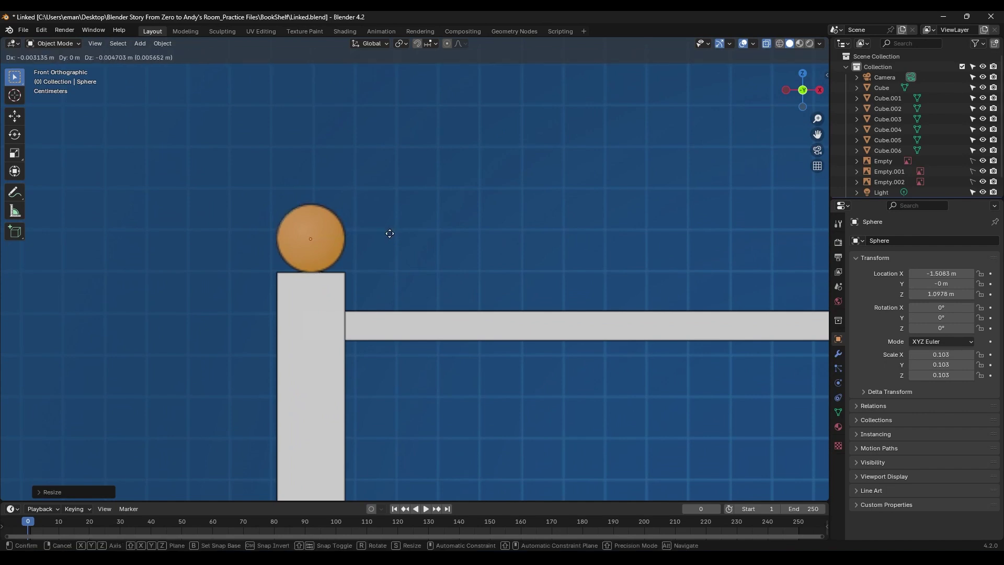
left_click(390, 233)
scroll(456, 270, "down", 6)
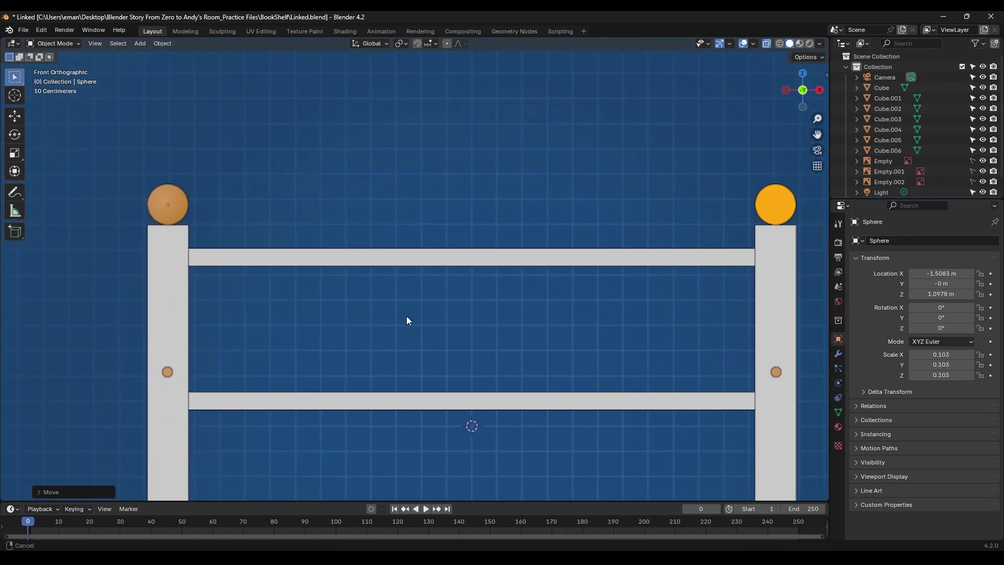
Place linked copies of the knob on the remaining three post tops.
key("alt+d")
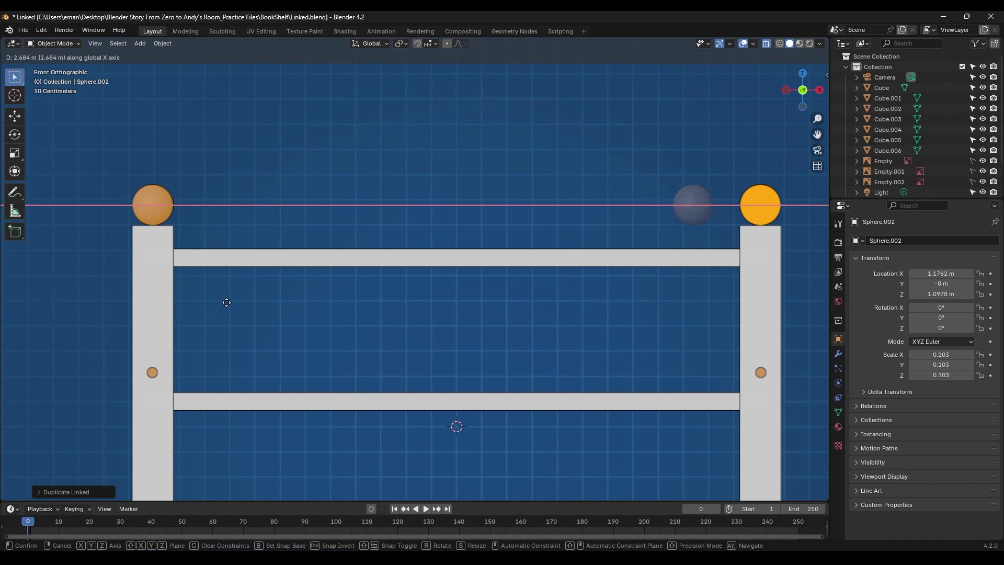
left_click(254, 296)
key("KP_7")
key("ctrl+z")
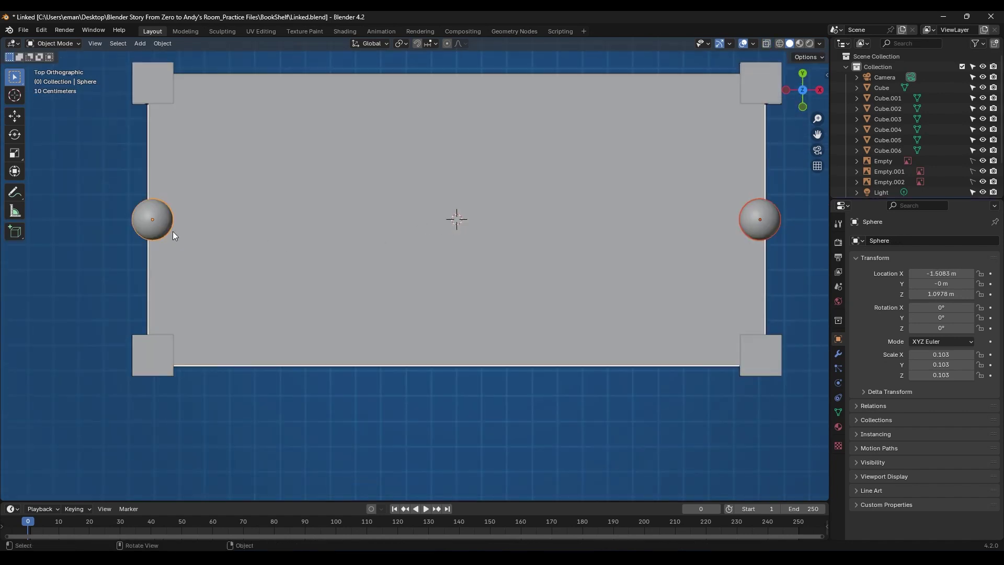
key("g")
key("x")
key("y")
left_click(164, 359)
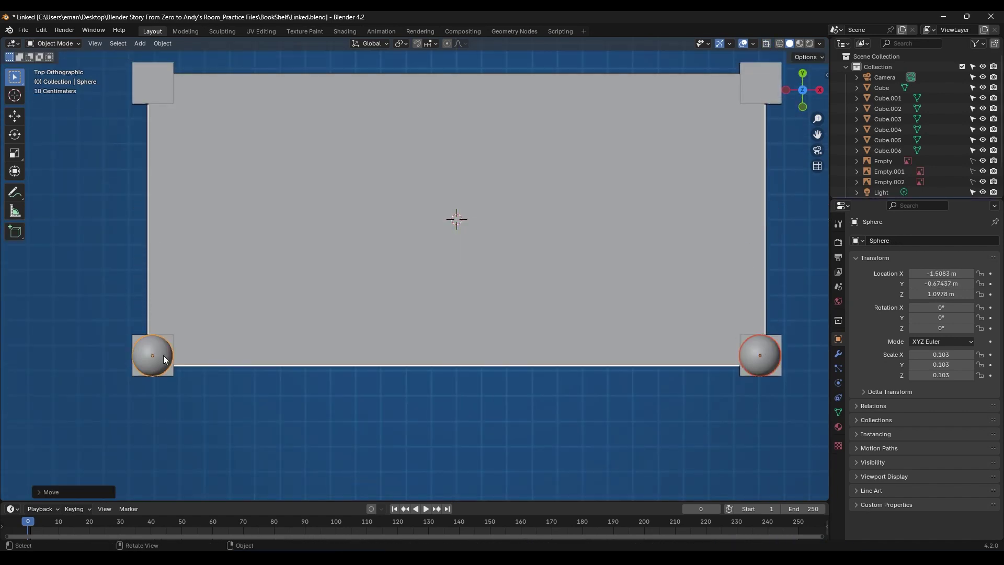
key("alt+d")
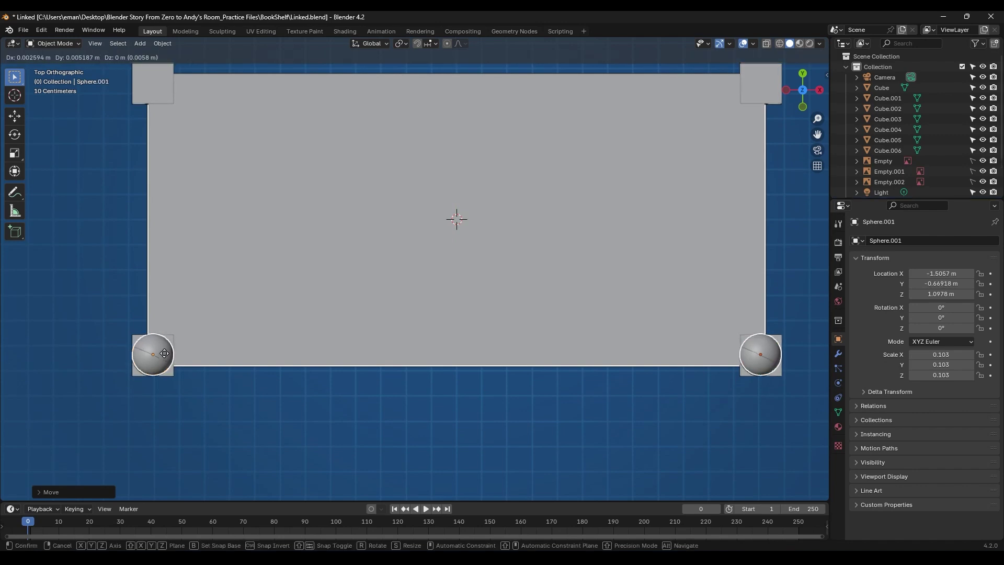
key("y")
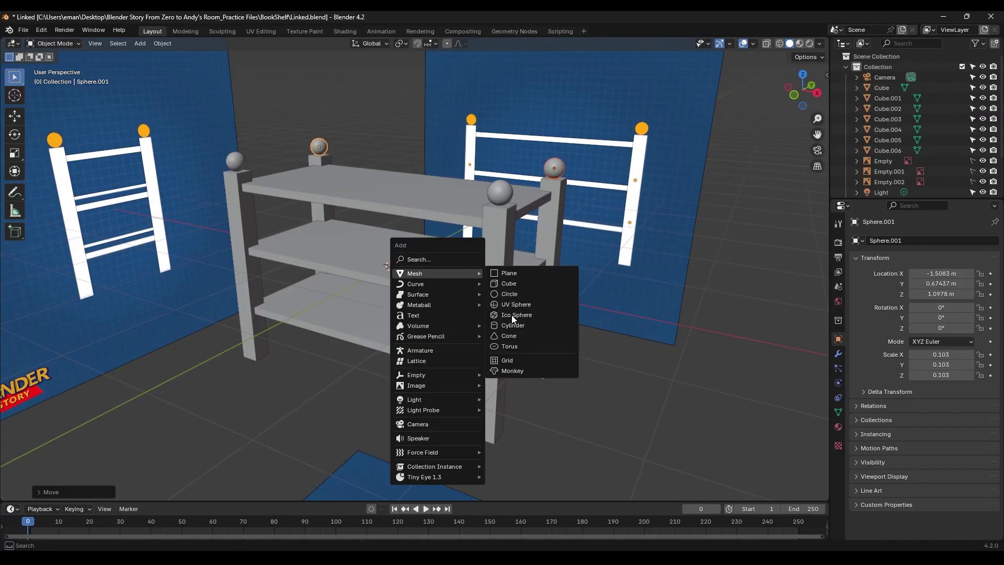
Add an auto-smoothed cylinder, rotate it 90° on X, and scale it into a thin Y-length rail.
left_click(510, 338)
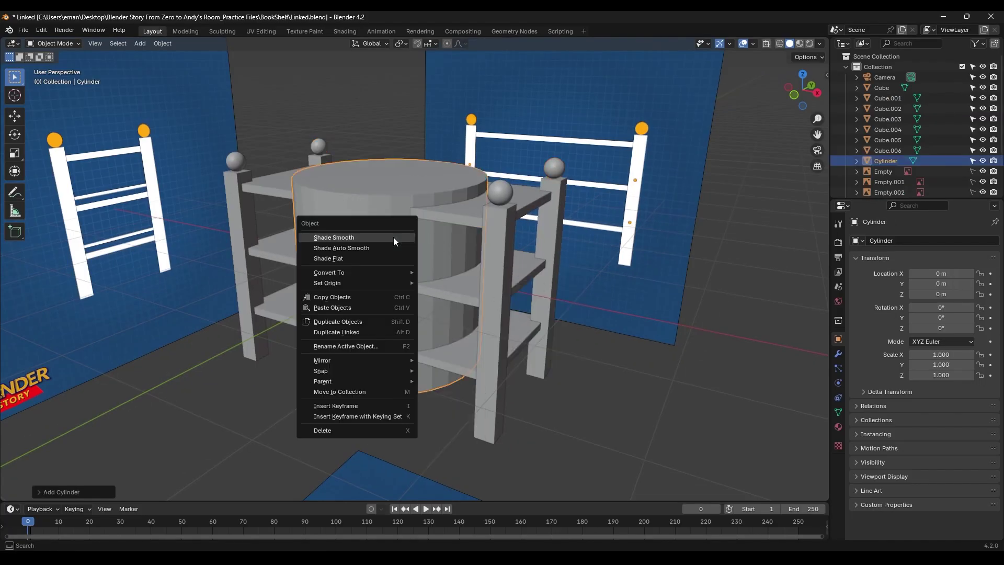
left_click(394, 248)
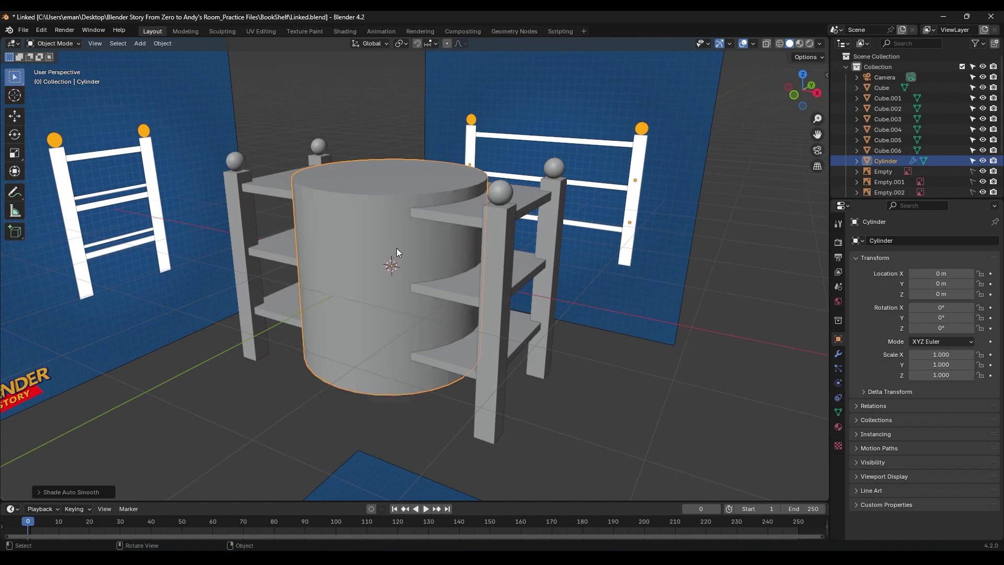
key("r")
key("x")
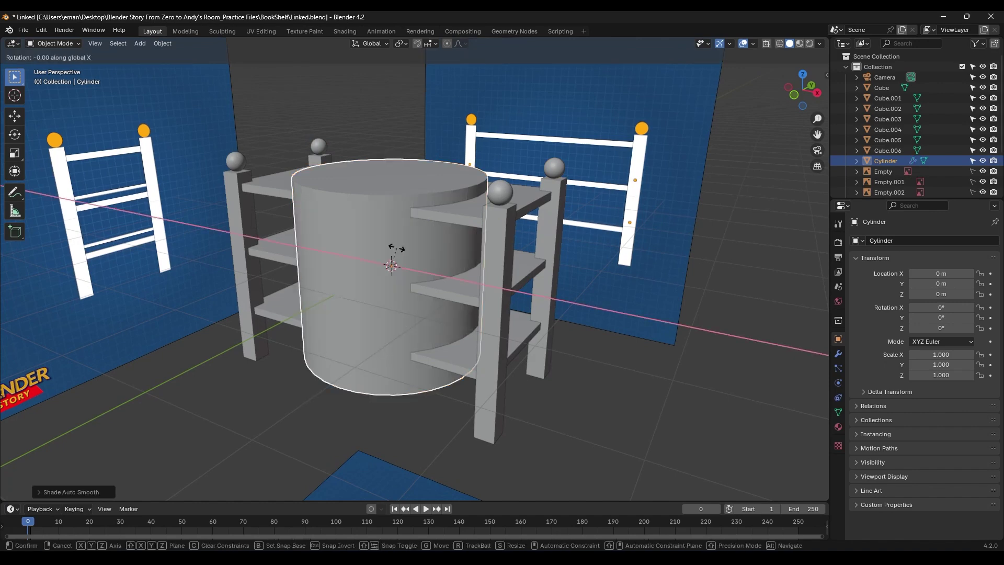
type("90")
key("Return")
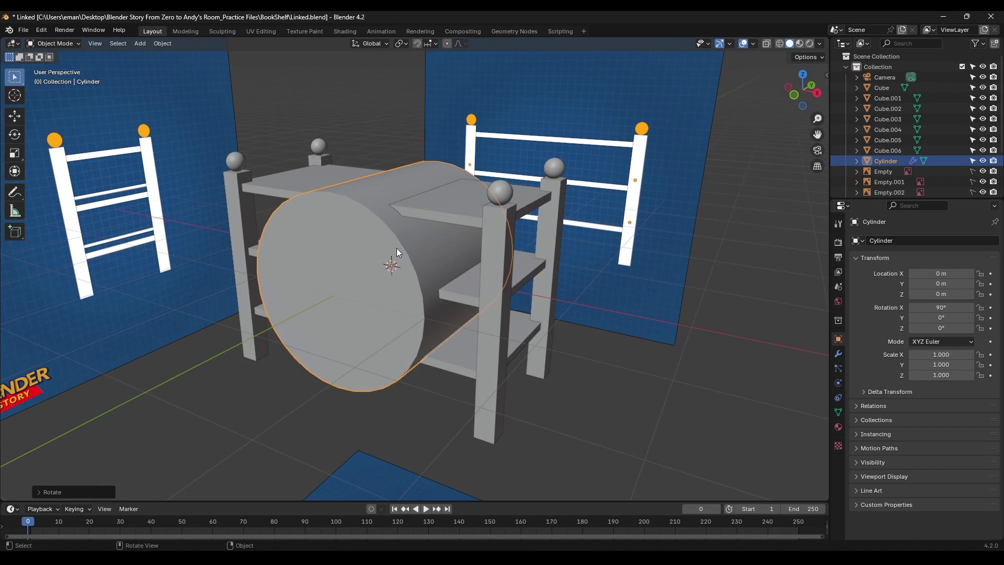
key("KP_3")
key("s")
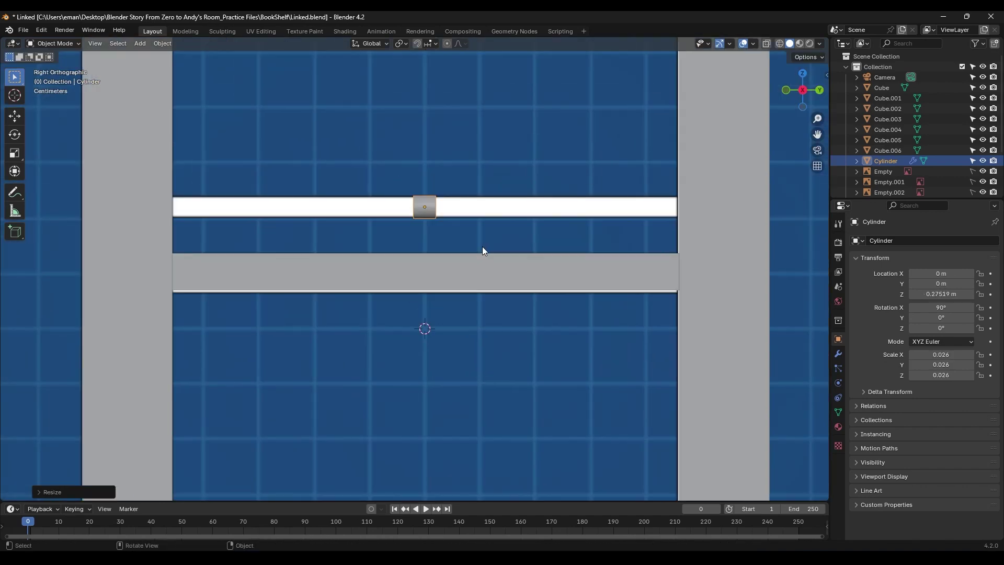
key("s")
key("y")
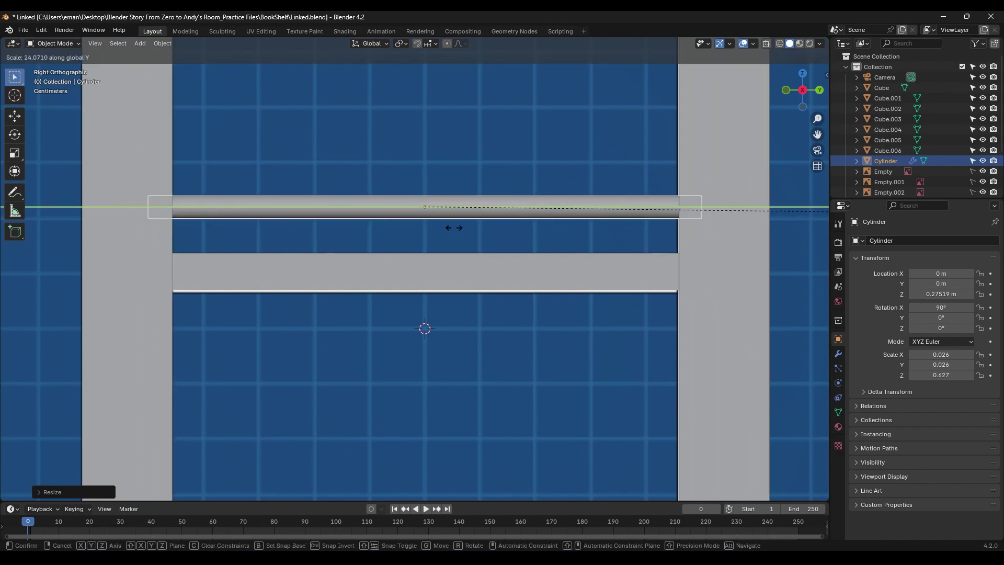
left_click(319, 228)
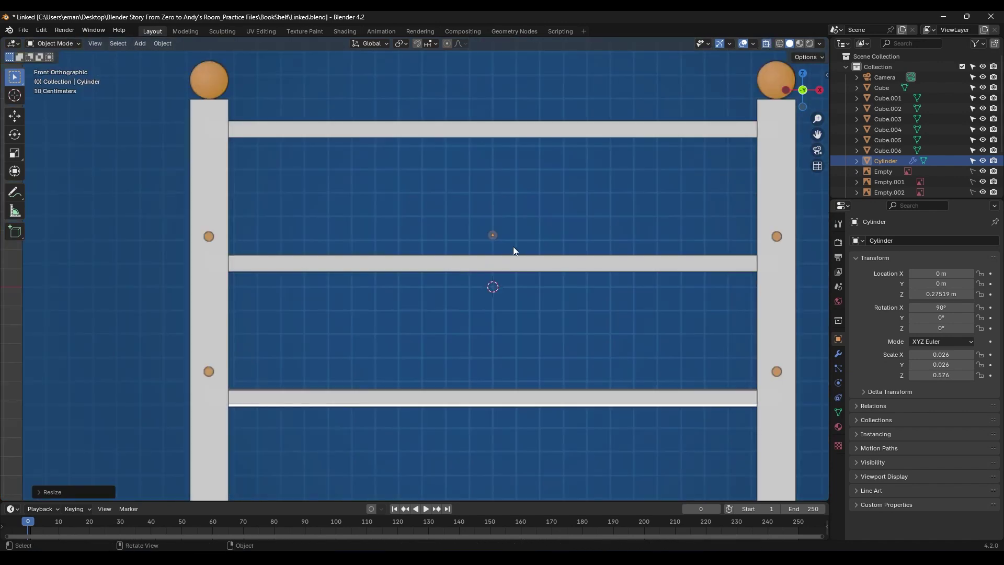
Move the rail between the posts and place a linked copy on the opposite side.
key("g")
key("x")
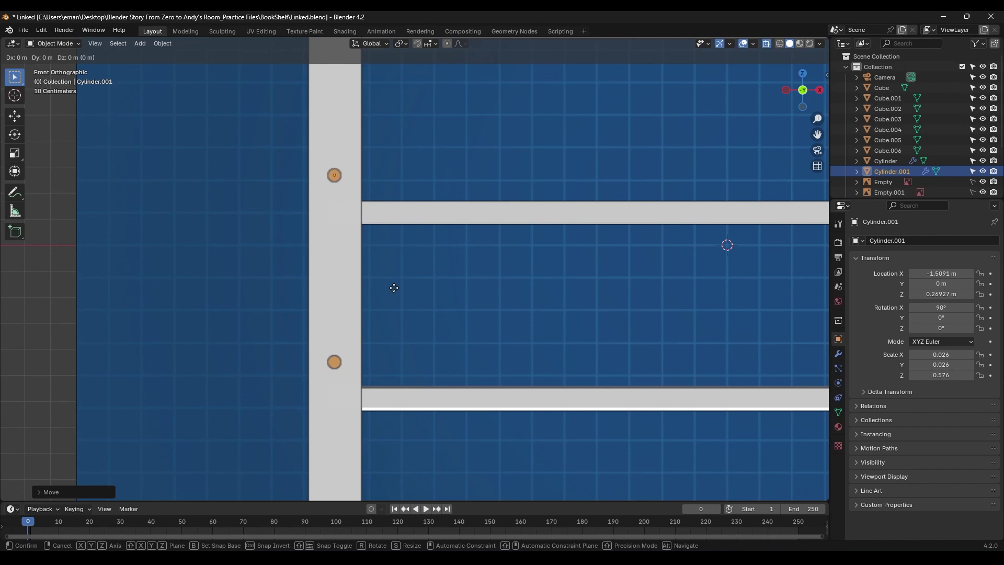
key("z")
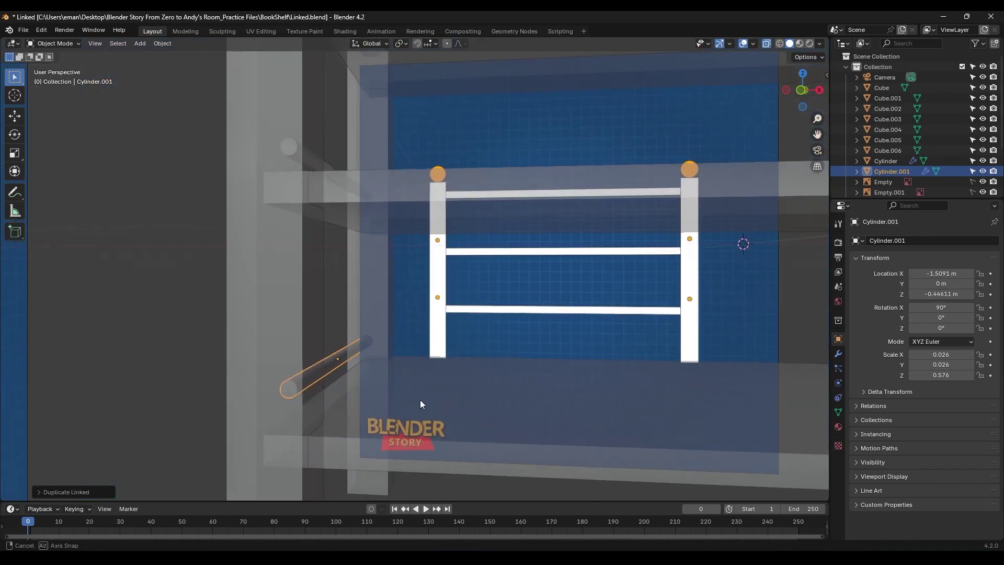
middle_click_drag(420, 399, 352, 228)
key("alt+d")
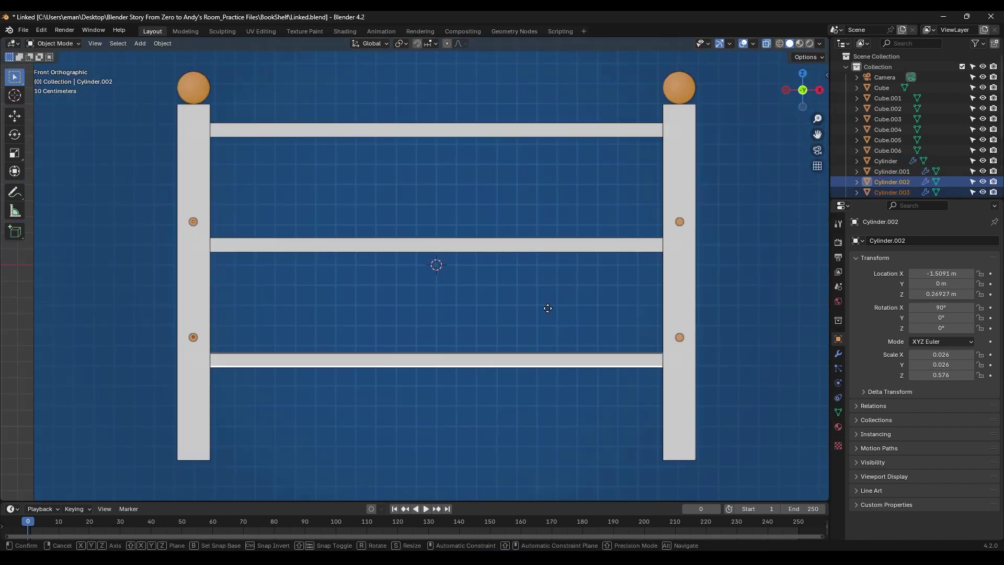
key("x")
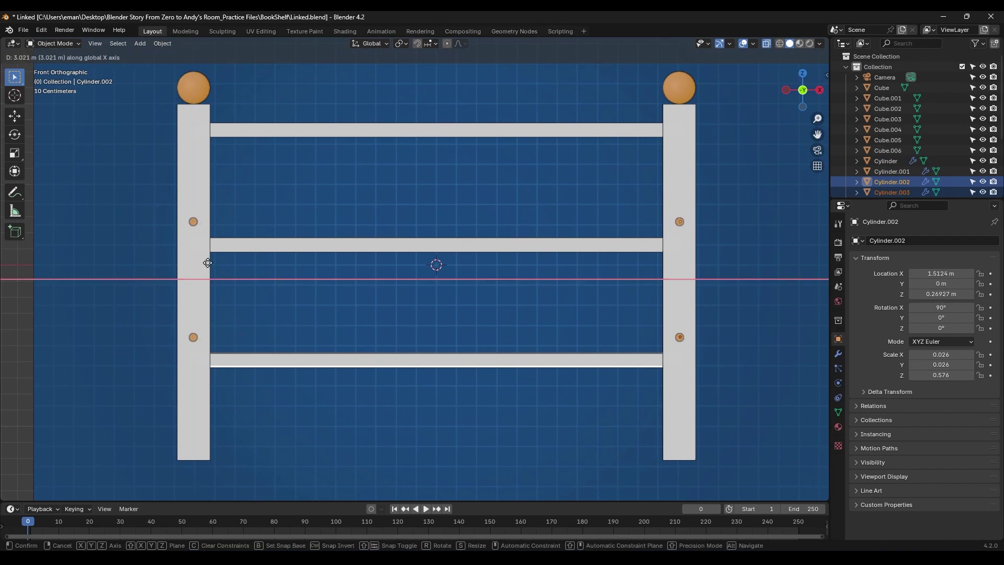
left_click(207, 263)
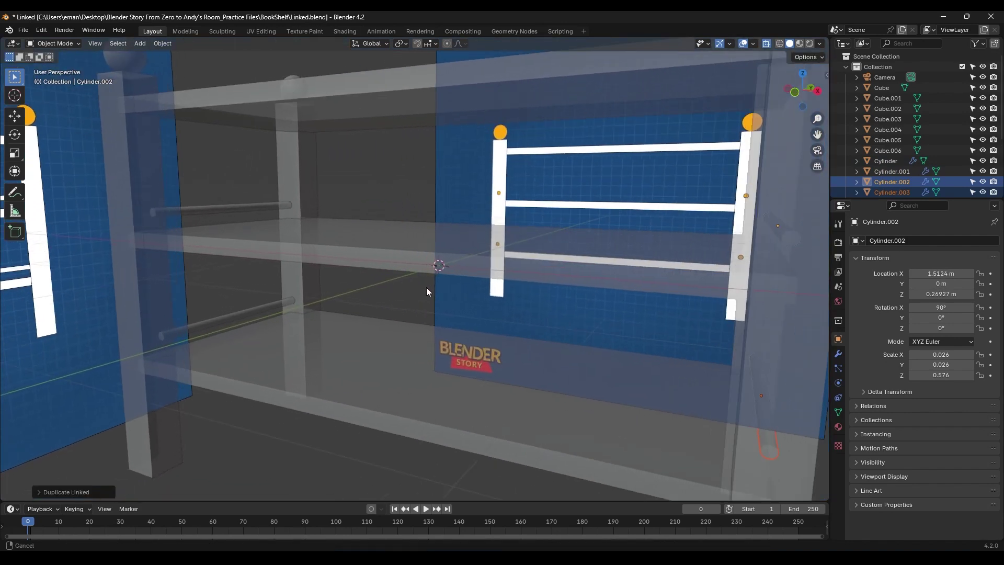
scroll(427, 289, "down", 5)
middle_click_drag(439, 408, 424, 346)
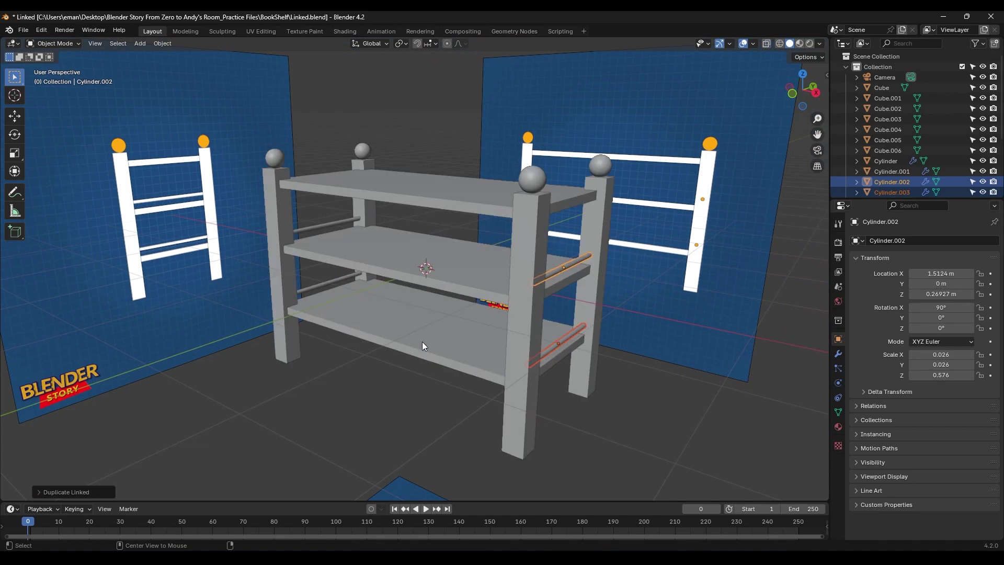
key("alt+a")
mouse_move(421, 290)
middle_mouse_down()
mouse_move(525, 292)
mouse_move(469, 265)
mouse_move(479, 162)
mouse_move(506, 188)
mouse_move(489, 200)
middle_mouse_up()
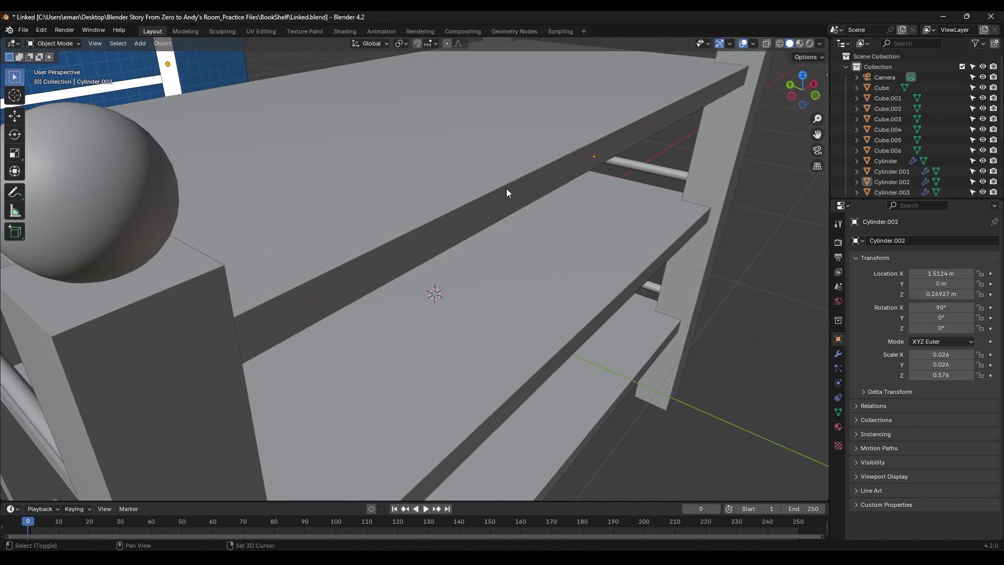
middle_click_drag(521, 200, 569, 261, "ctrl")
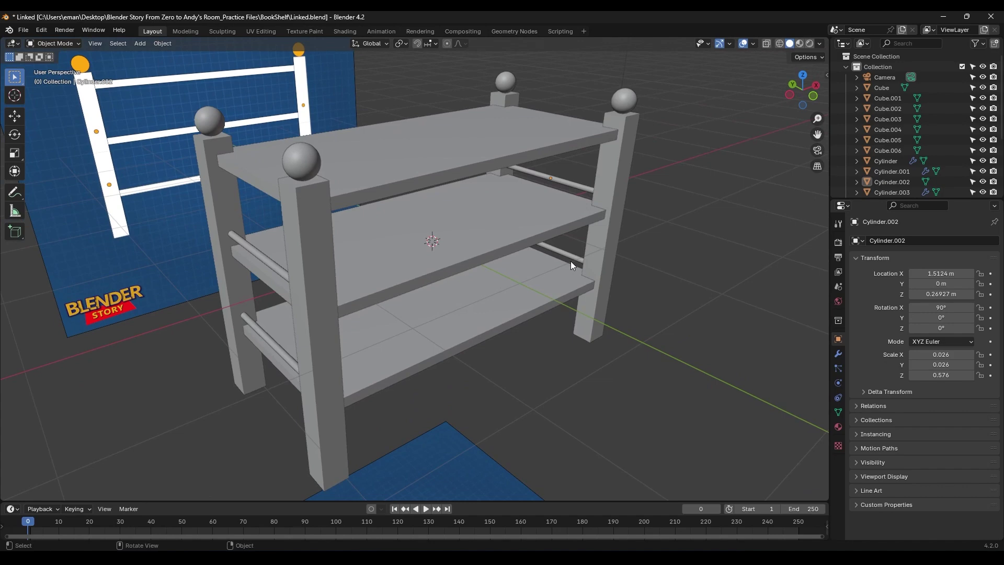
left_click(315, 256)
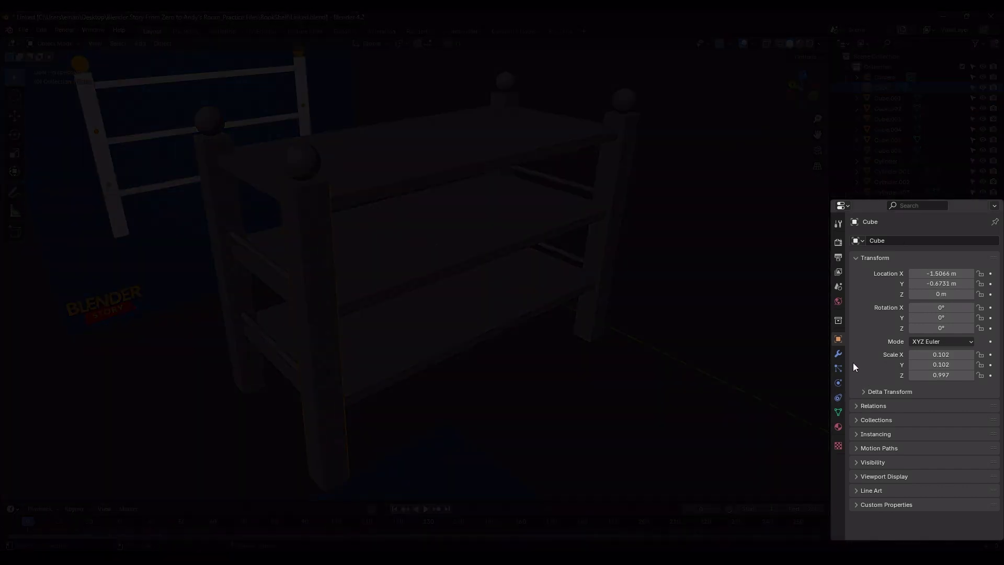
Add a Bevel modifier to the front-left leg with a 0.138 m amount.
left_click(838, 354)
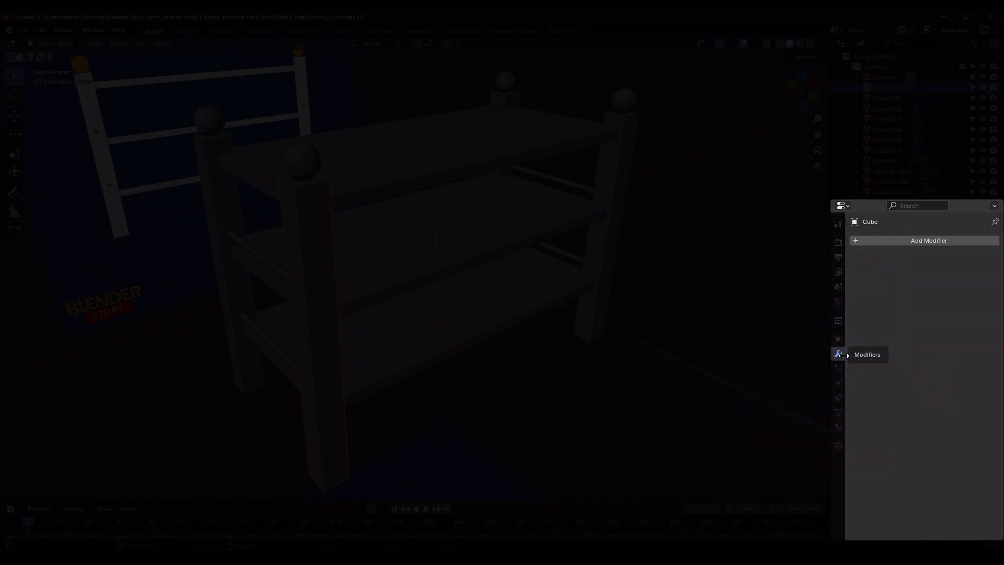
left_click(964, 242)
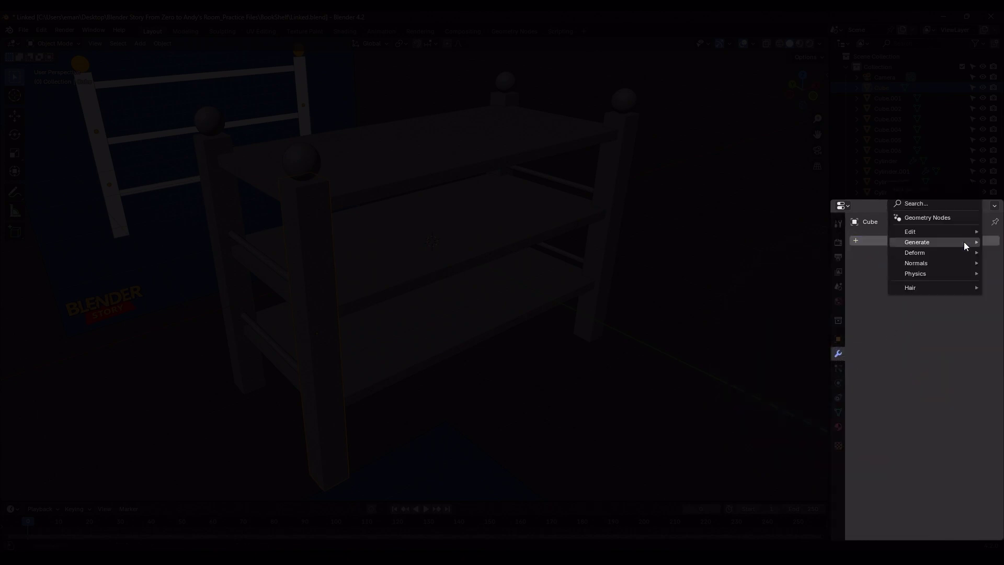
mouse_move(964, 241)
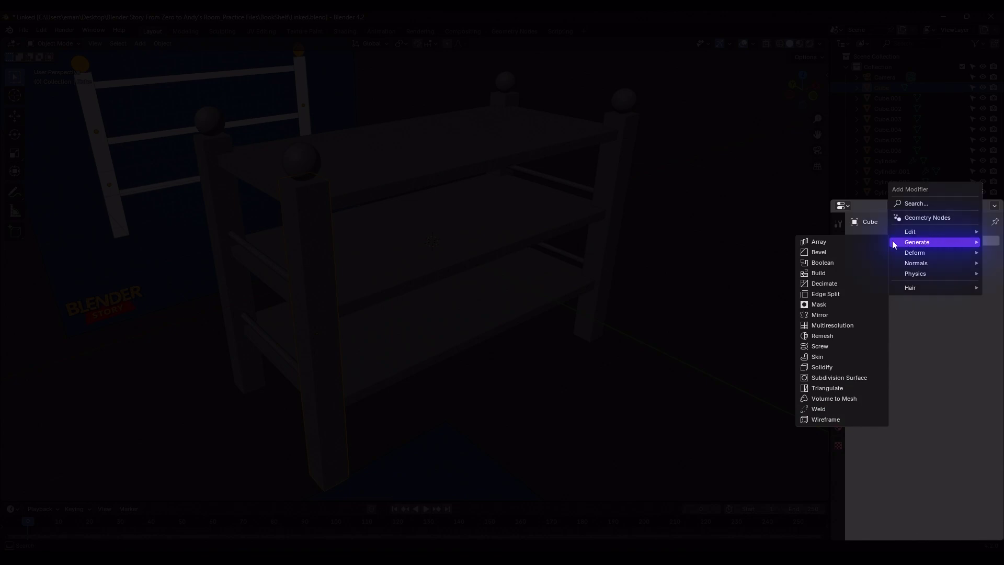
left_click(851, 252)
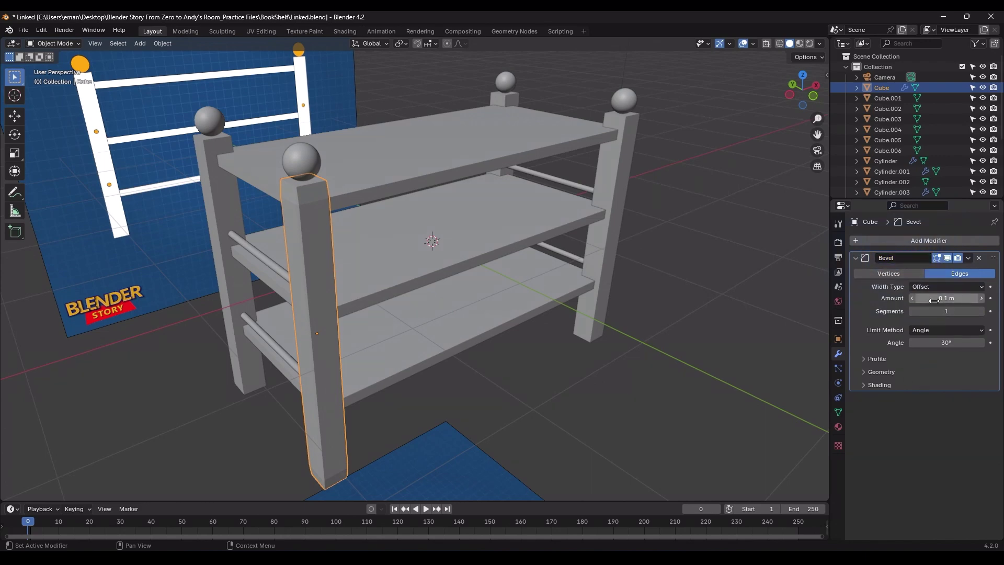
left_click_drag(946, 298, 961, 298)
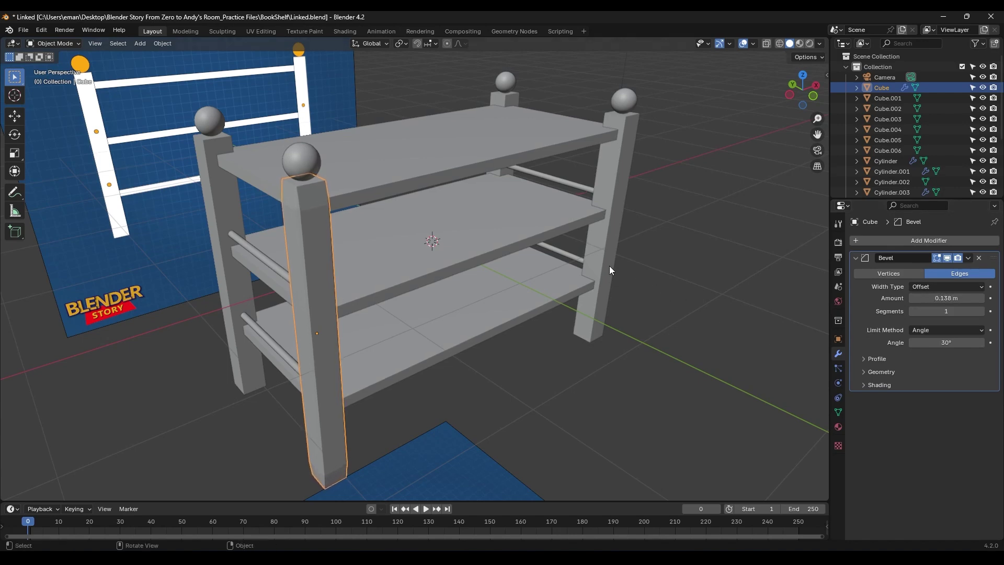
Reselect the front-left leg and raise its bevel segments to 3.
middle_click_drag(489, 278, 511, 291, "shift")
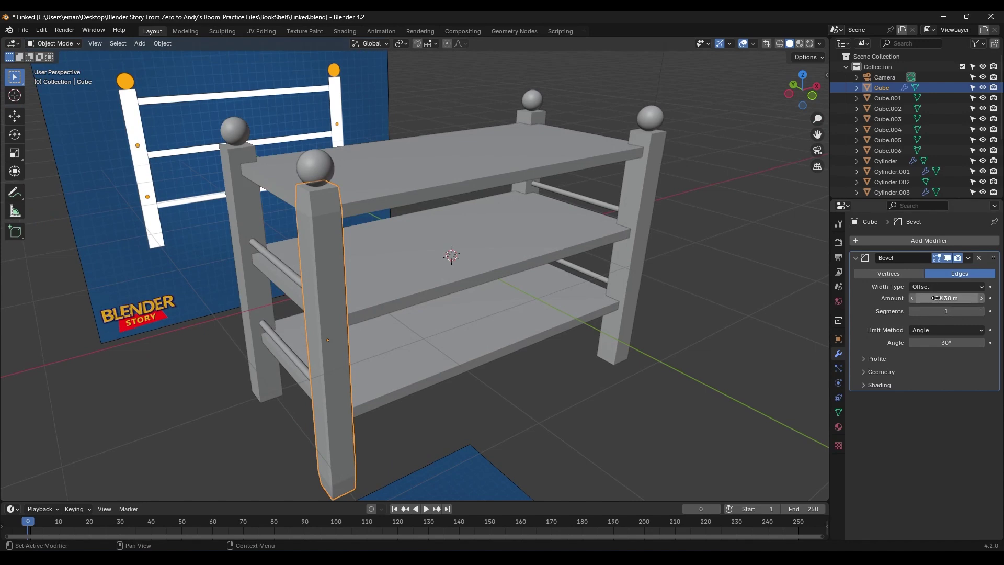
left_click(540, 262)
key("Tab")
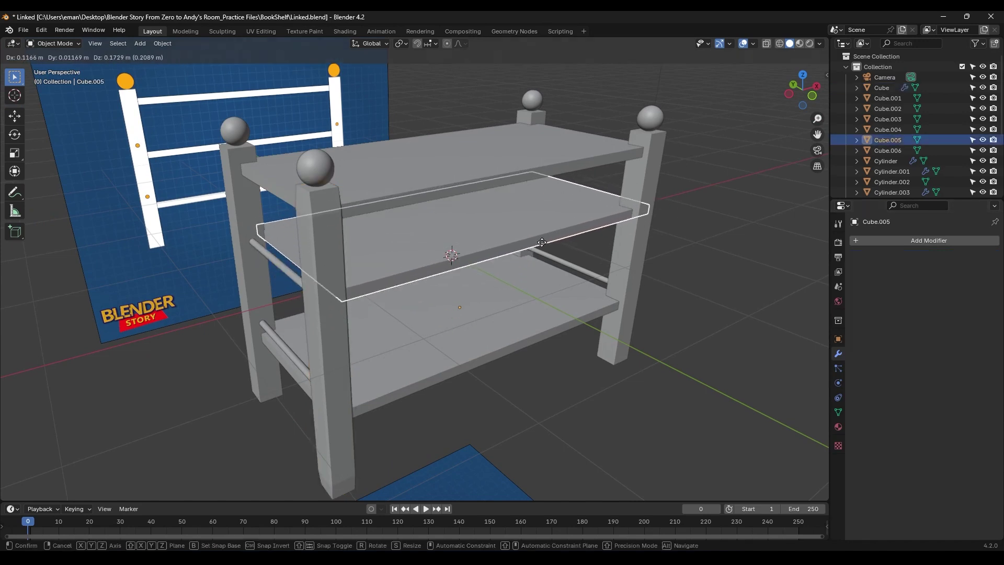
key("Tab")
left_click(335, 364)
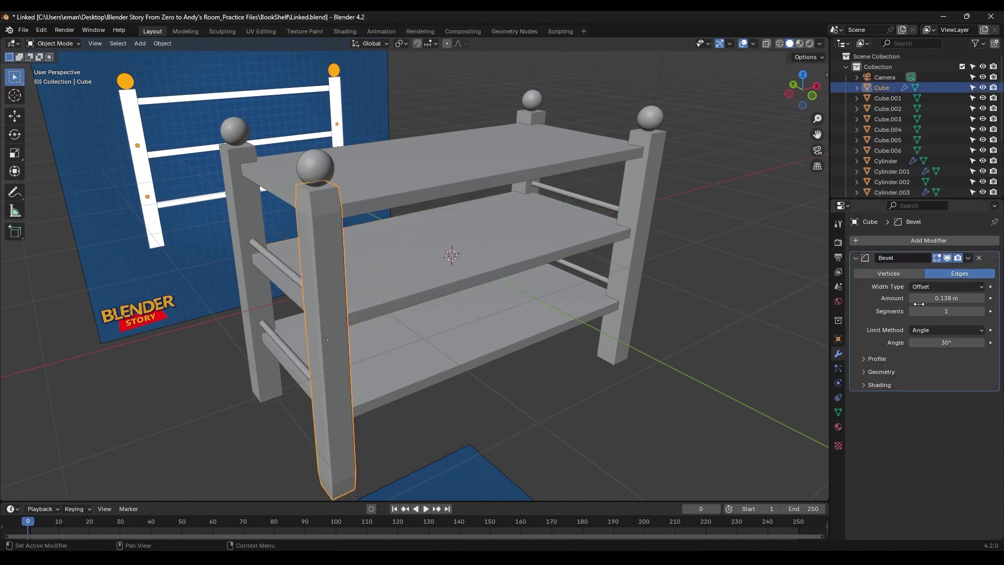
left_click(983, 312)
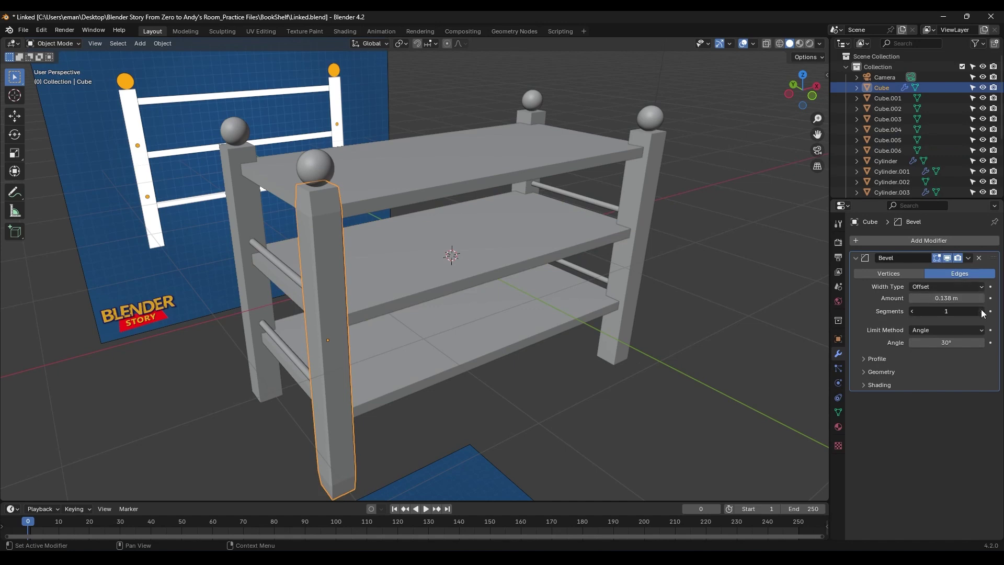
left_click(983, 312)
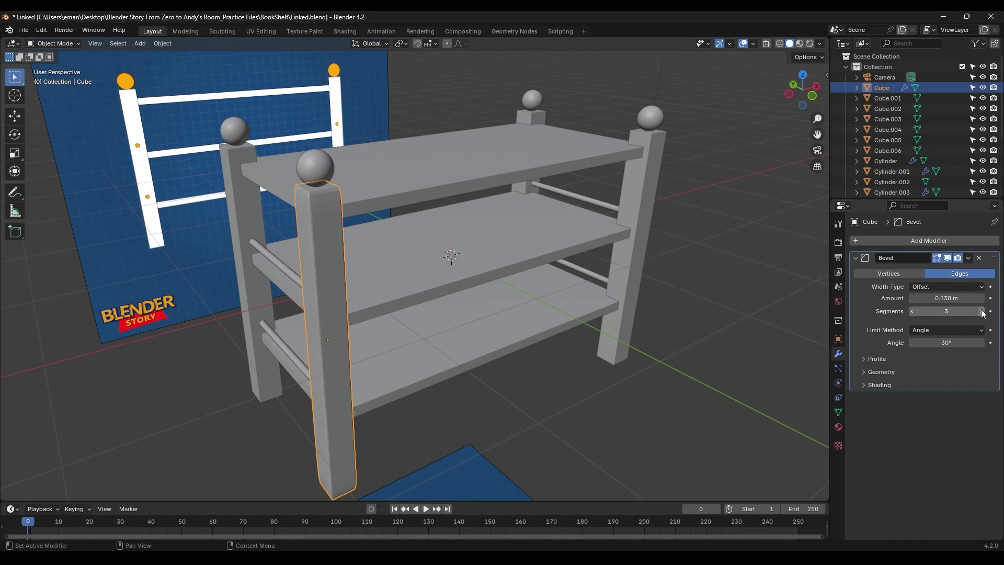
Toggle the bevel's viewport display to compare, then orbit to inspect the rounded leg.
left_click(948, 258)
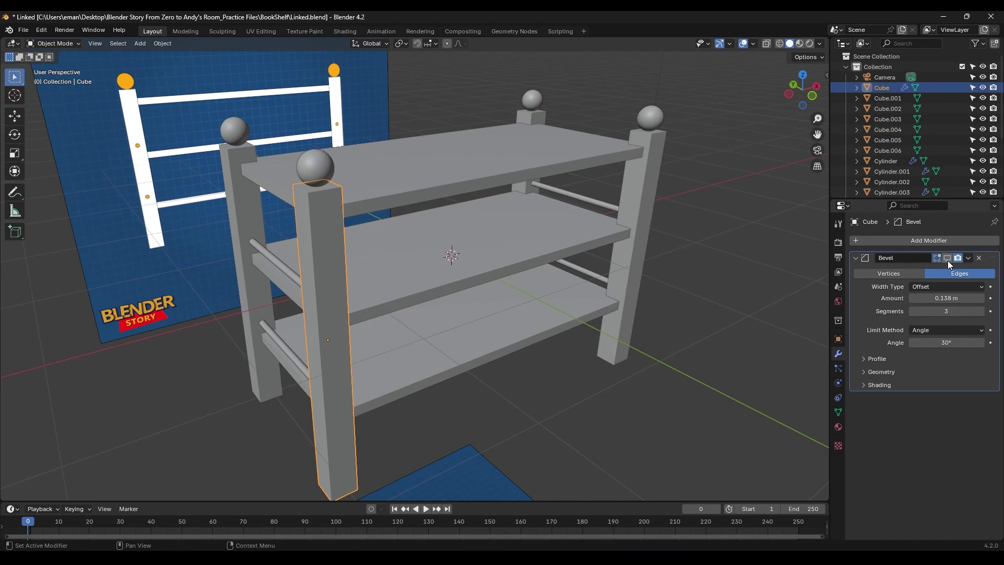
left_click(948, 259)
left_click(947, 259)
left_click(947, 258)
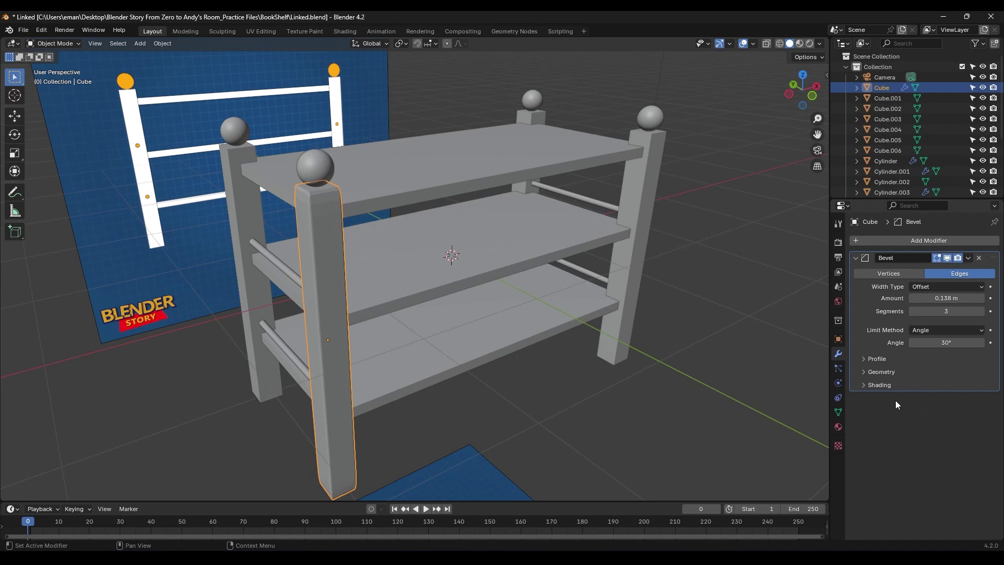
scroll(444, 262, "up", 6)
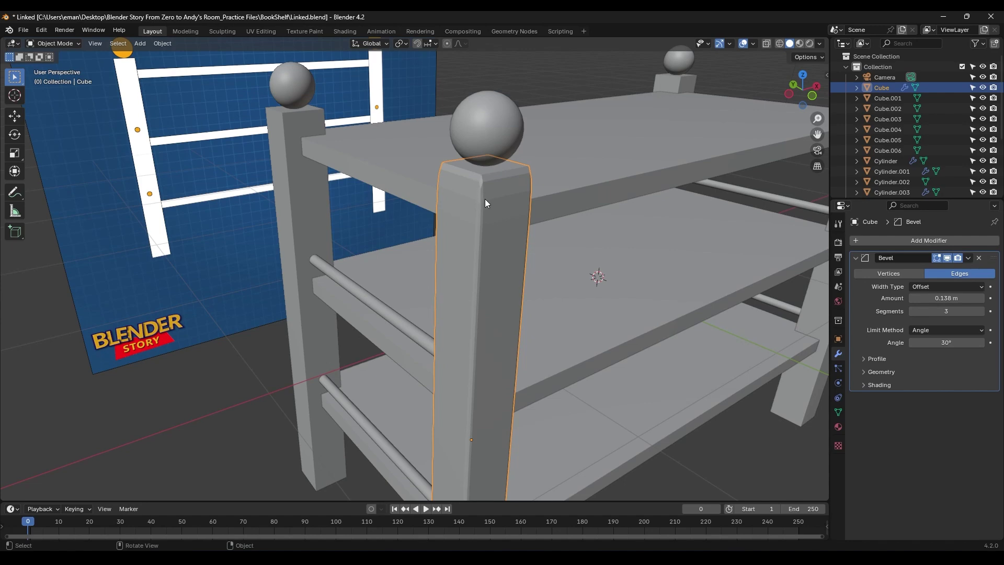
middle_click_drag(665, 314, 600, 321)
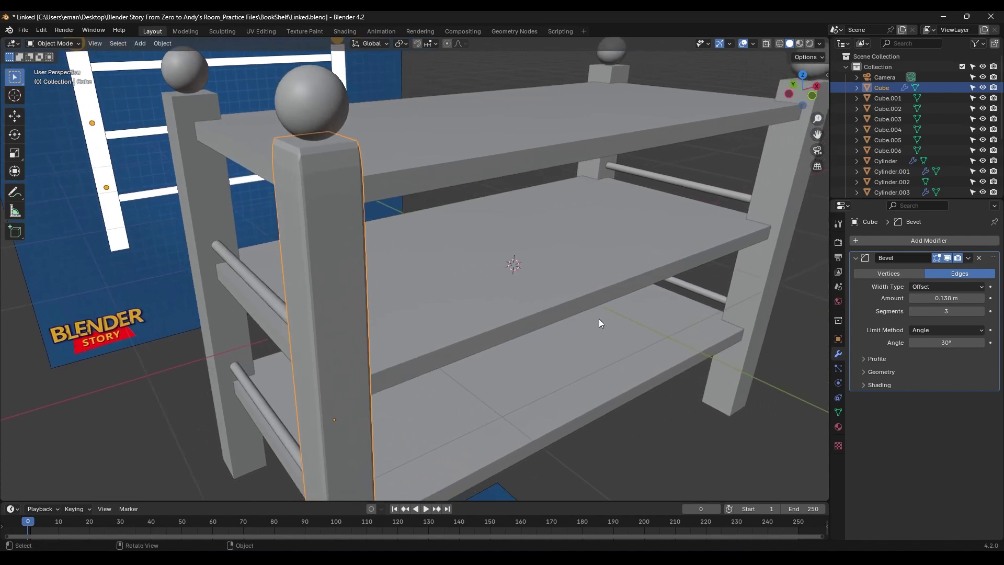
left_click(552, 149)
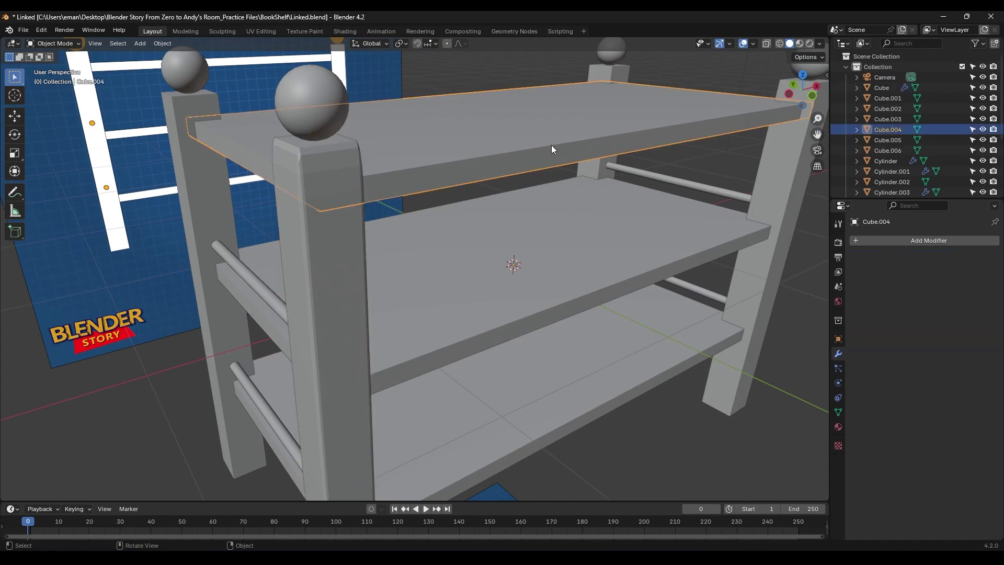
Add a Bevel modifier to the top shelf.
left_click(920, 239)
mouse_move(921, 240)
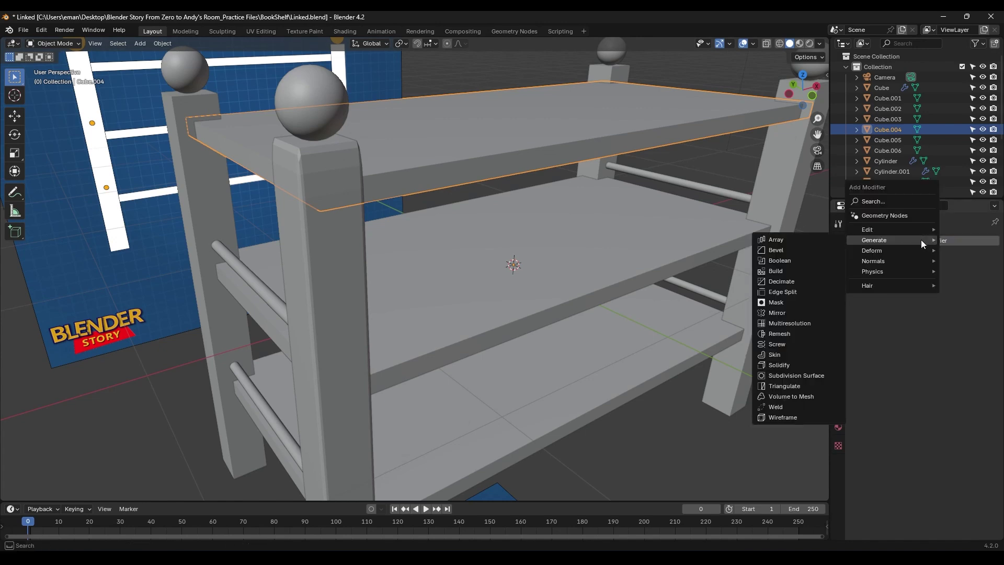
left_click(793, 251)
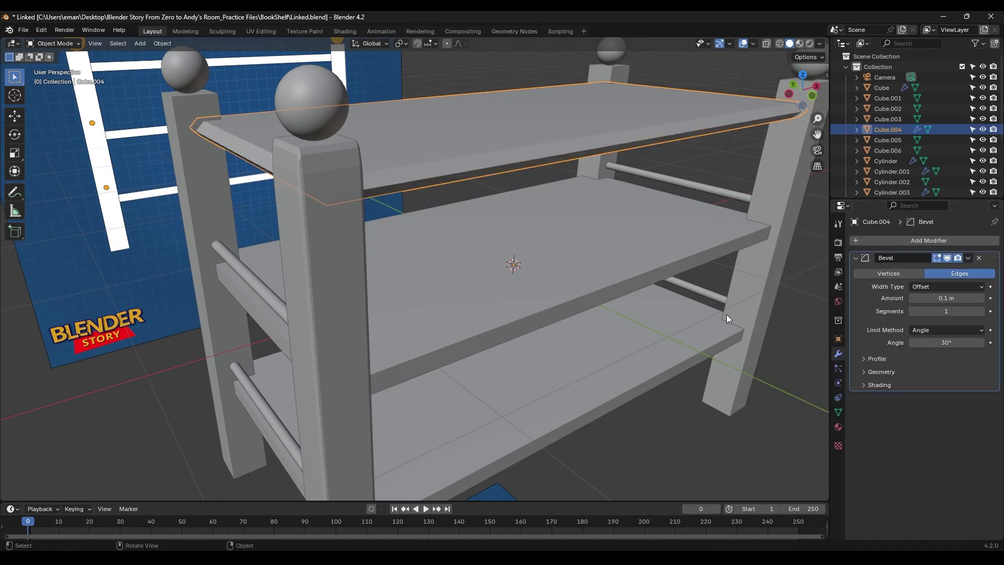
middle_click_drag(705, 254, 654, 264)
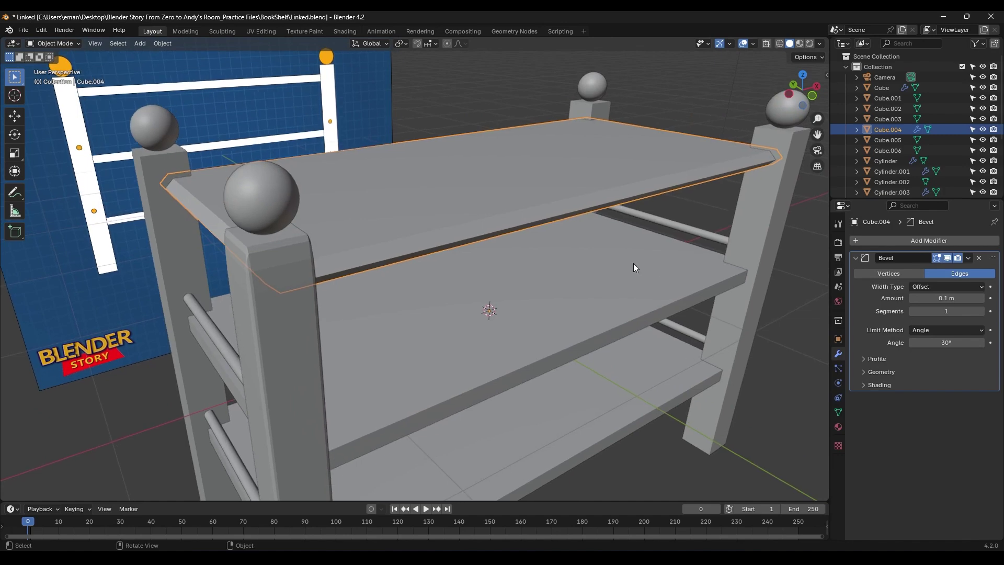
Isolate the top shelf in Local View to inspect its edges and start raising bevel segments.
key("slash")
middle_click_drag(590, 285, 432, 316)
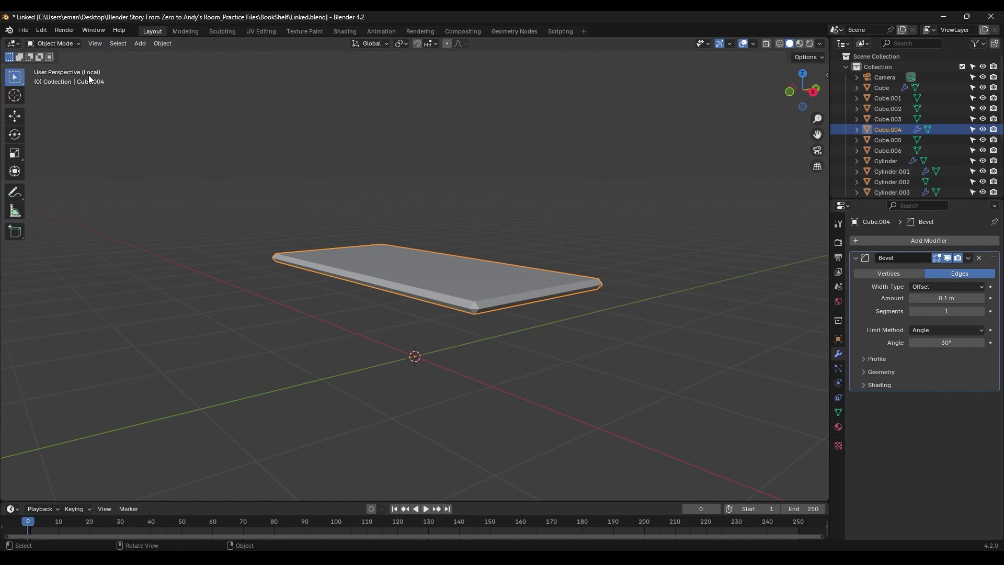
middle_click_drag(459, 352, 493, 328)
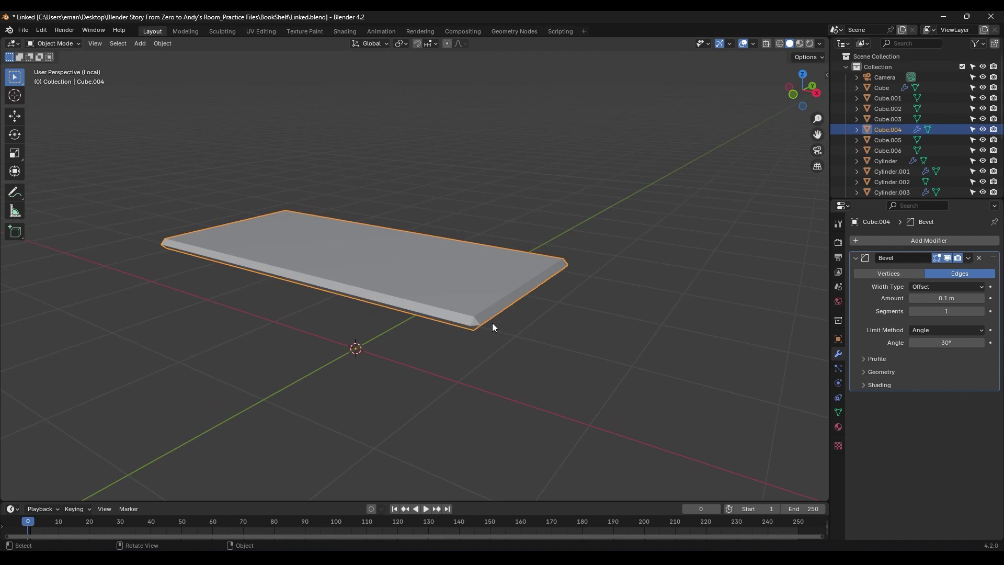
key("KP_Divide")
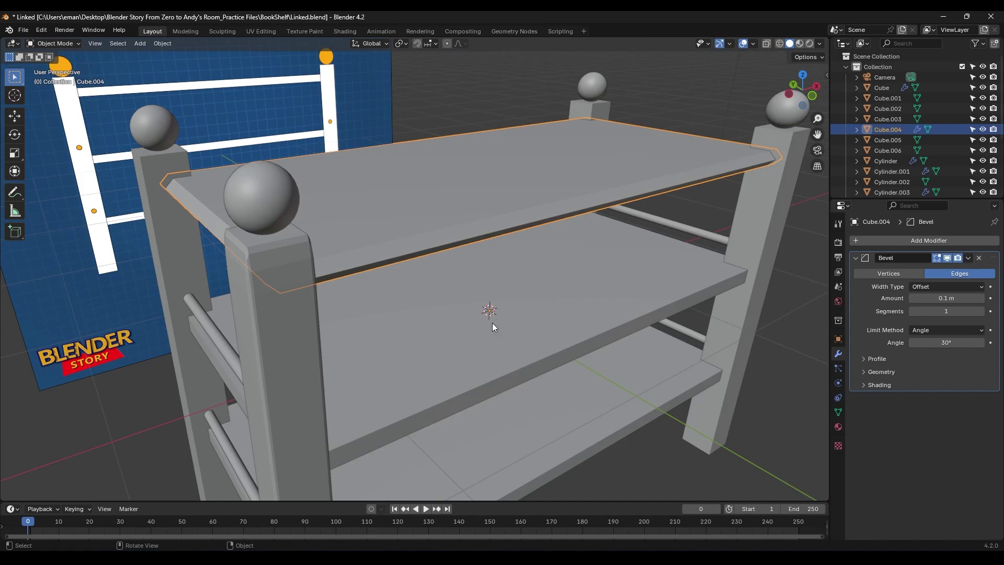
key("KP_Divide")
middle_click_drag(492, 322, 848, 274)
left_click(981, 311)
Set the top shelf's bevel to 3 segments and apply Shade Auto Smooth.
left_click(981, 311)
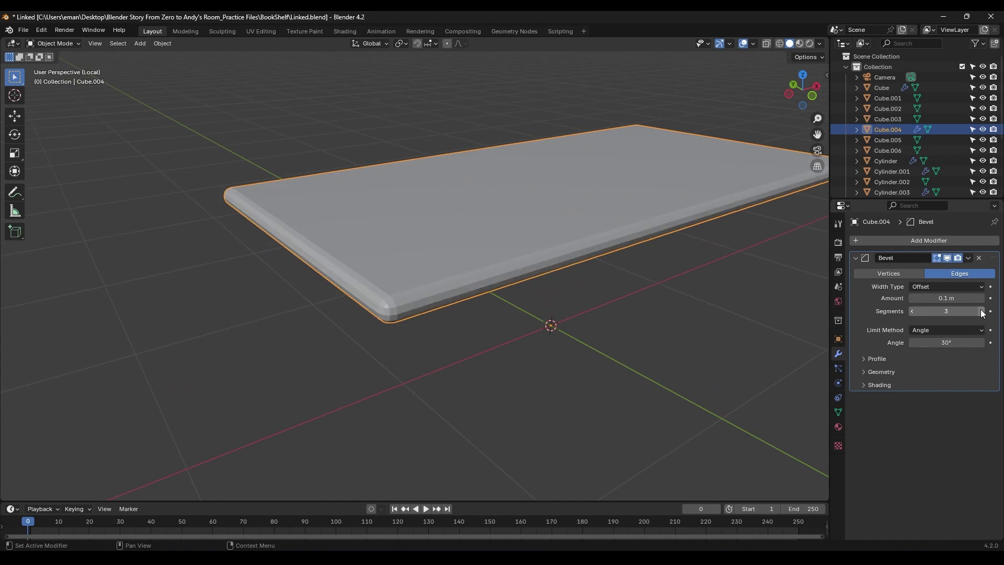
right_click(525, 212)
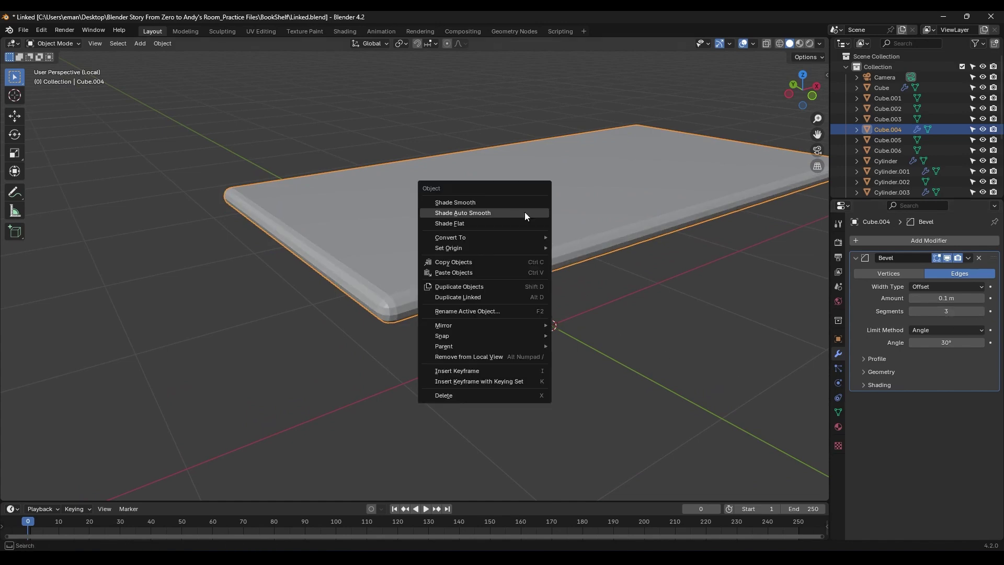
left_click(525, 212)
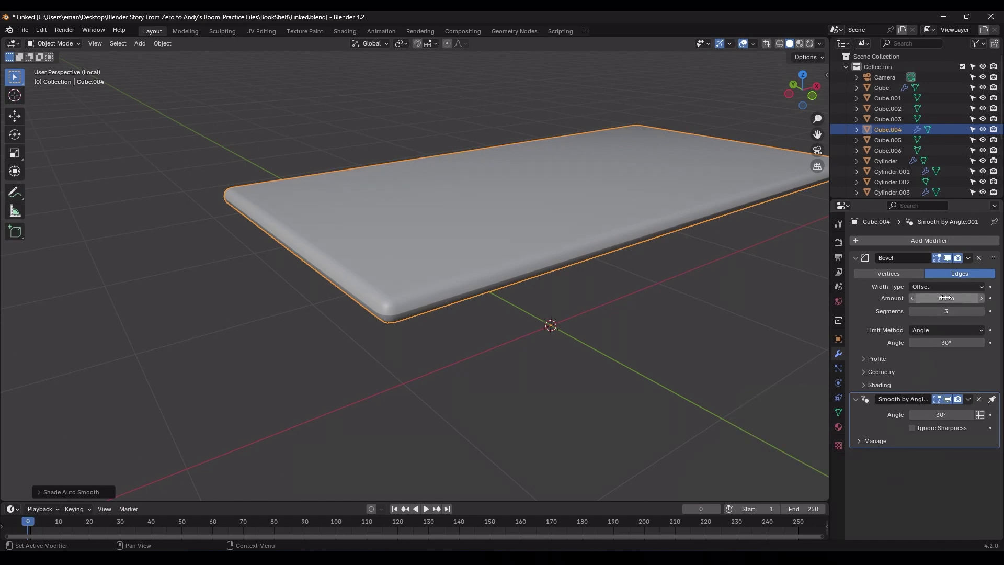
Shrink the bevel amount to 0.003 m and toggle its viewport display to compare.
mouse_move(945, 298)
left_mouse_down()
mouse_move(926, 298)
mouse_move(944, 298)
left_mouse_up()
middle_click_drag(394, 347, 438, 262, "ctrl")
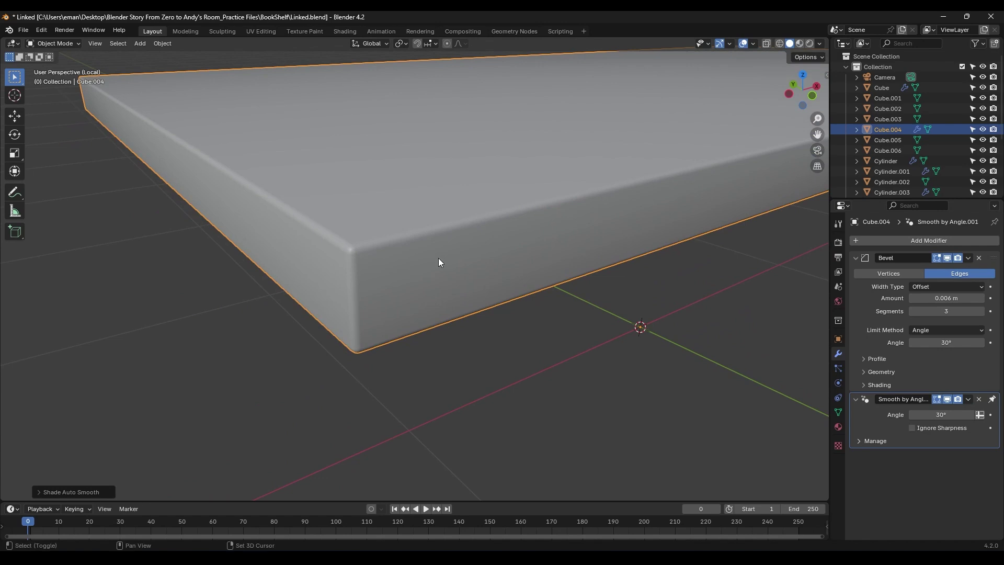
left_click_drag(945, 298, 935, 298)
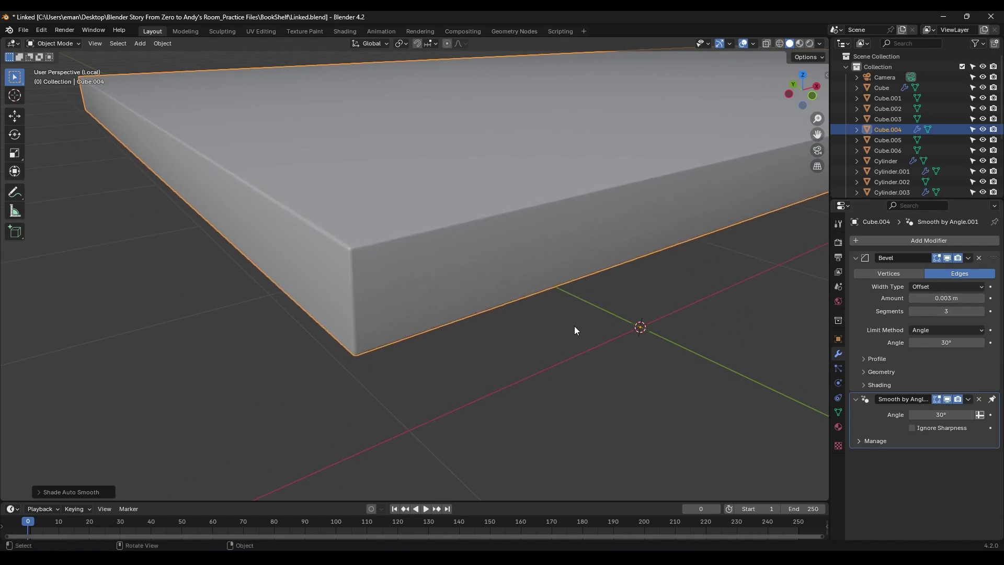
left_click(947, 258)
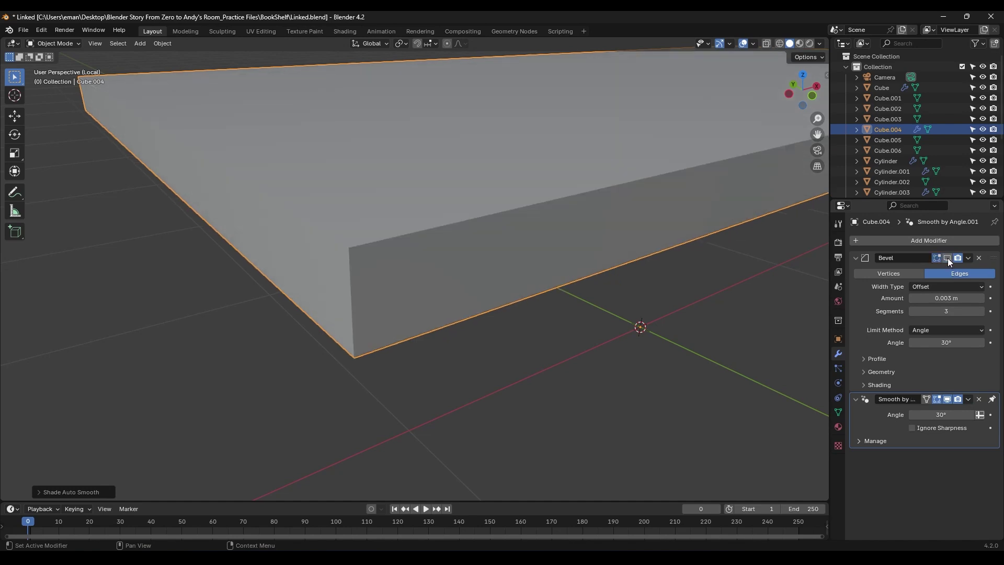
left_click(947, 258)
left_click(947, 258)
left_click(947, 258)
Orbit around the shelf while toggling the bevel on and off to compare the edges.
middle_click_drag(658, 261, 644, 294)
left_click(948, 258)
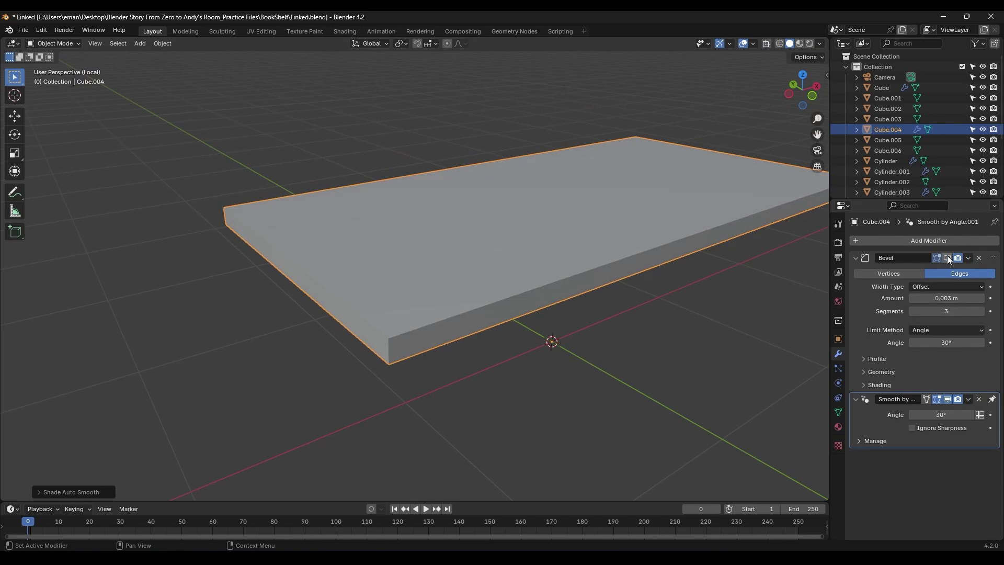
left_click(947, 258)
left_click(948, 258)
left_click(947, 258)
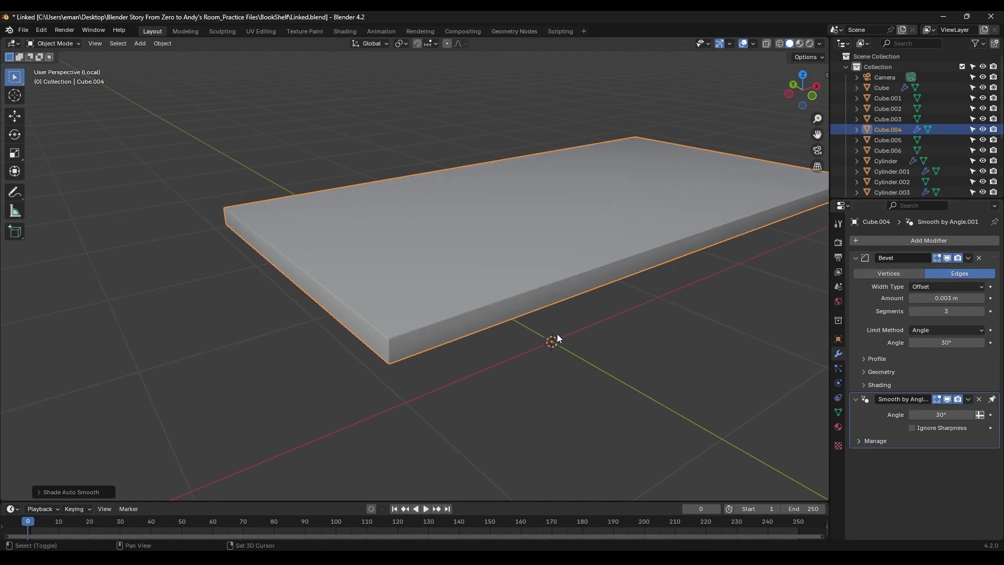
middle_click_drag(557, 335, 507, 339)
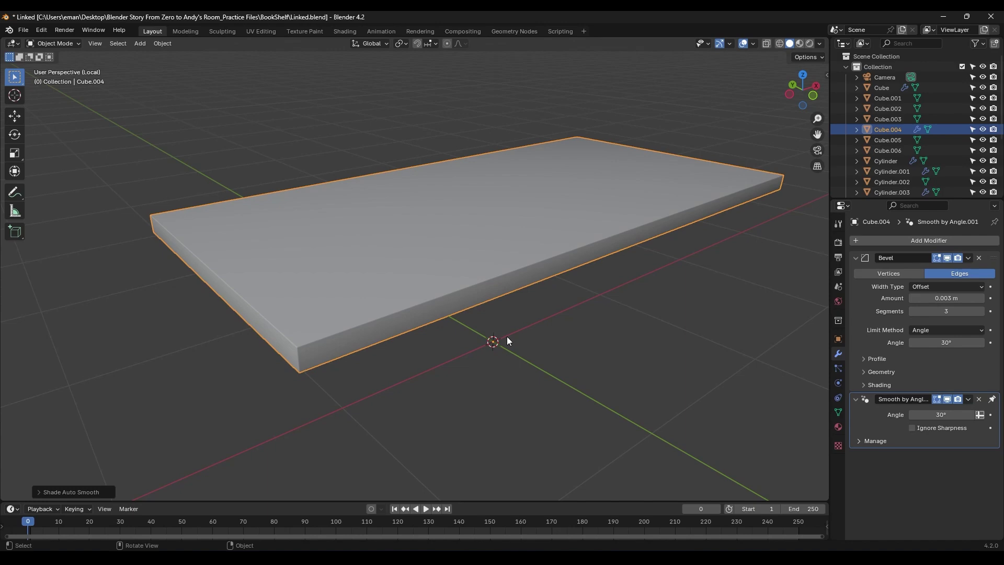
Exit Local View and orbit around the full bookshelf.
key("KP_Divide")
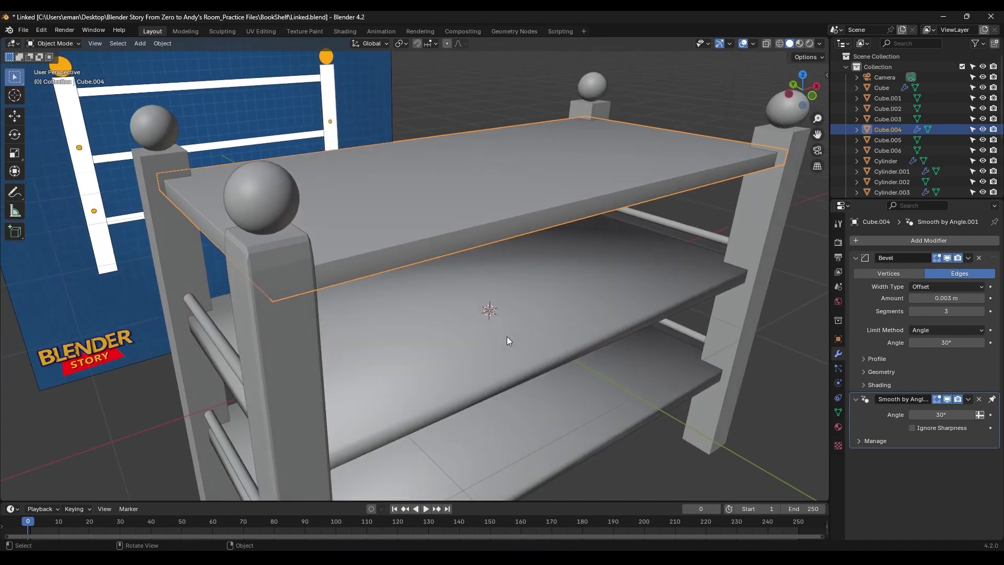
middle_click_drag(525, 339, 557, 224)
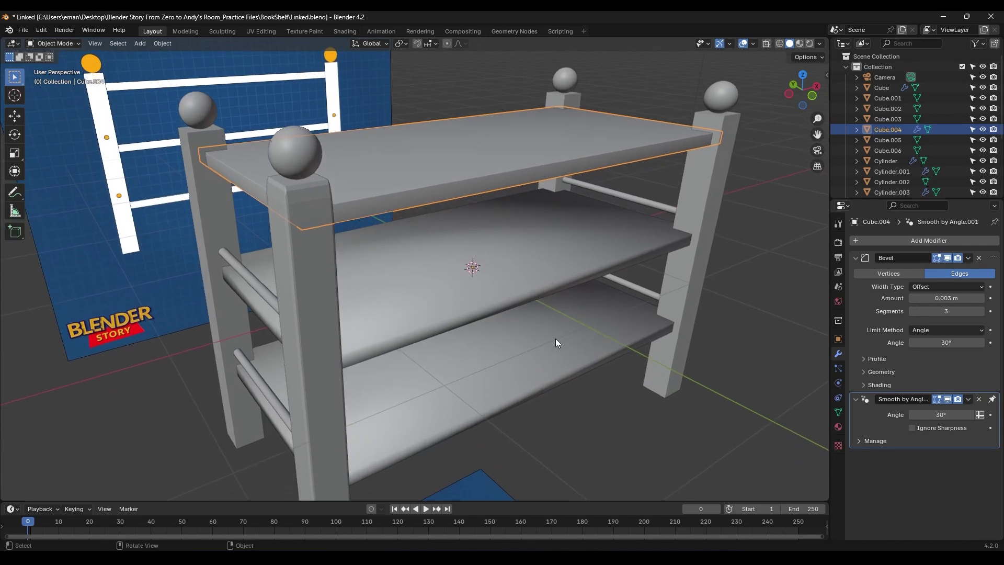
mouse_move(550, 334)
middle_mouse_down()
mouse_move(539, 319)
mouse_move(547, 336)
middle_mouse_up()
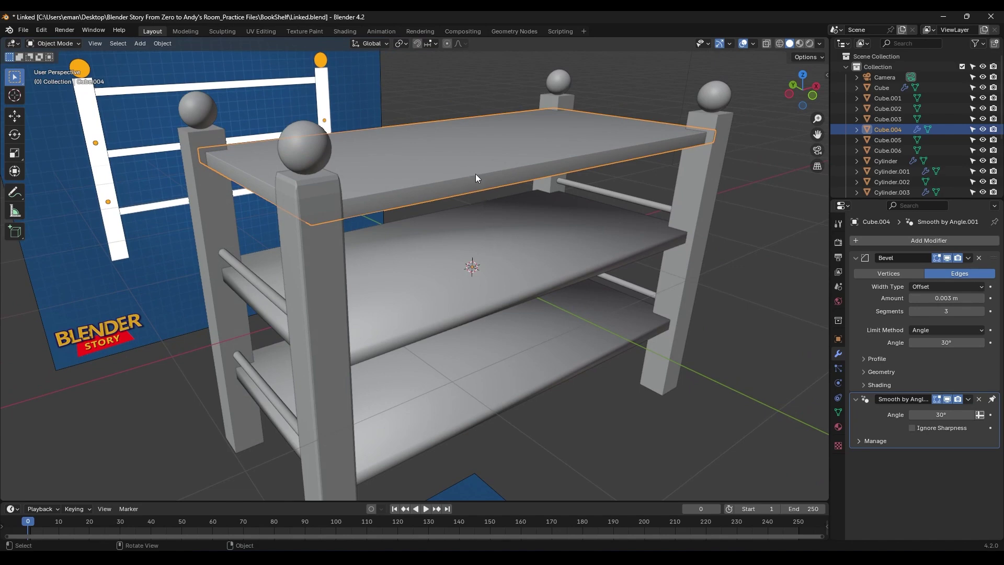
Select the middle, bottom and top shelves in turn to compare modifiers, ending on the front leg post.
left_click(504, 217)
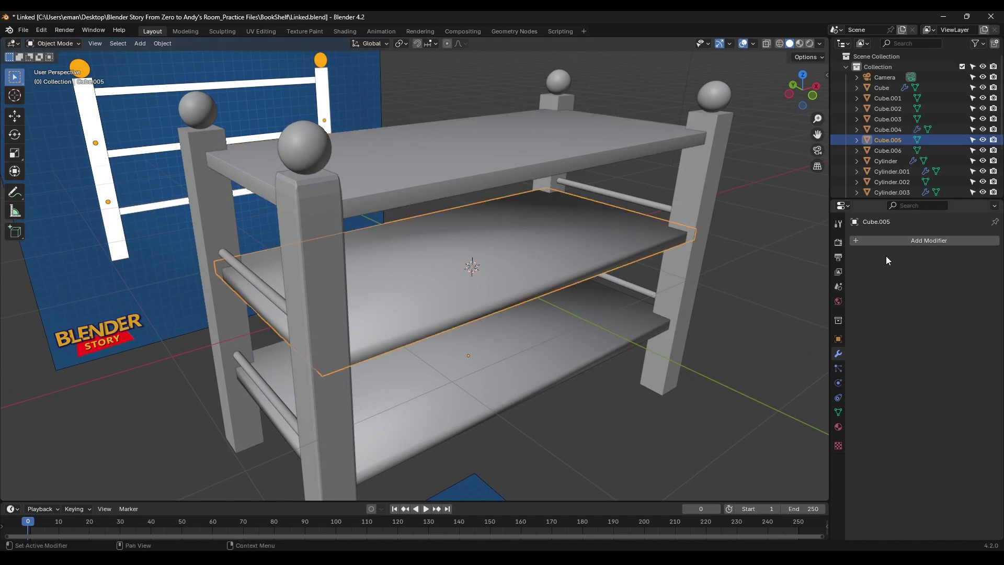
left_click(630, 340)
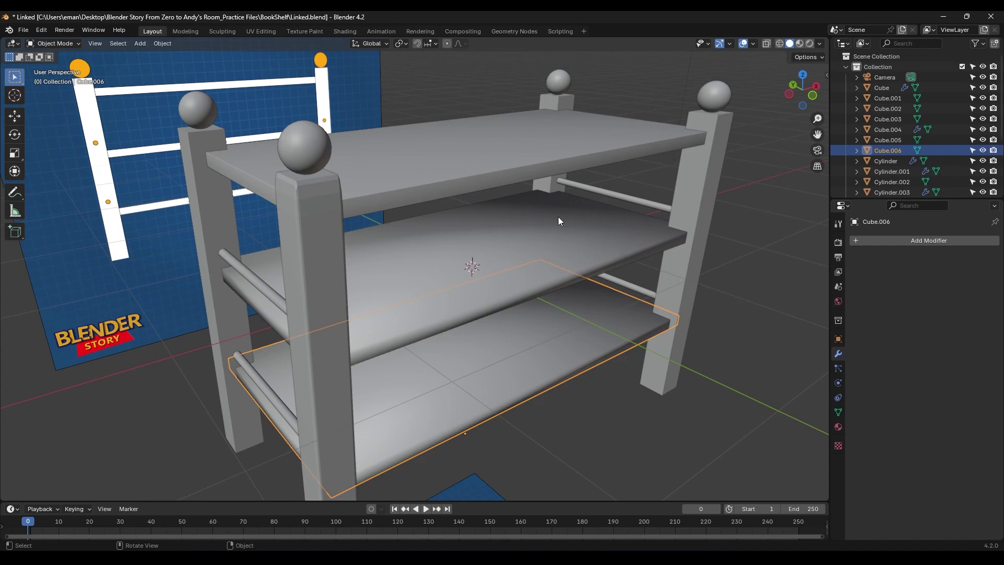
left_click(611, 250)
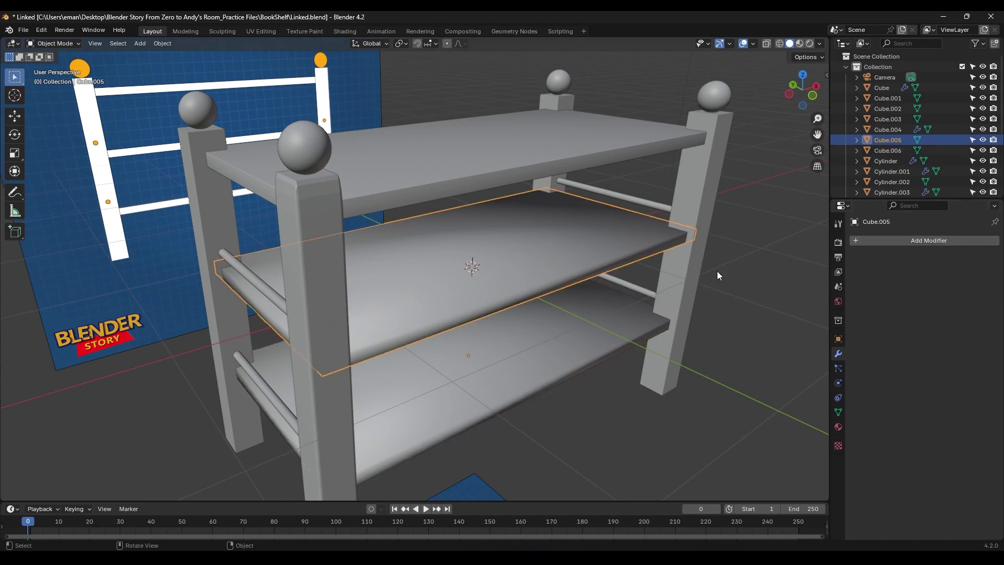
left_click(513, 140)
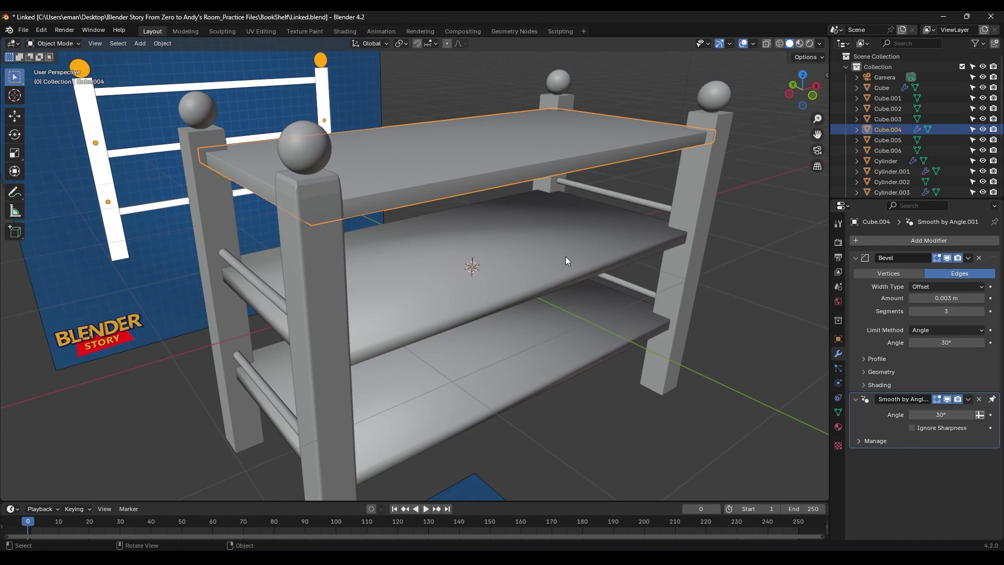
left_click(307, 272)
In Local View, set the front post's Bevel Amount to 0.238 m and Segments to 4.
key("KP_Divide")
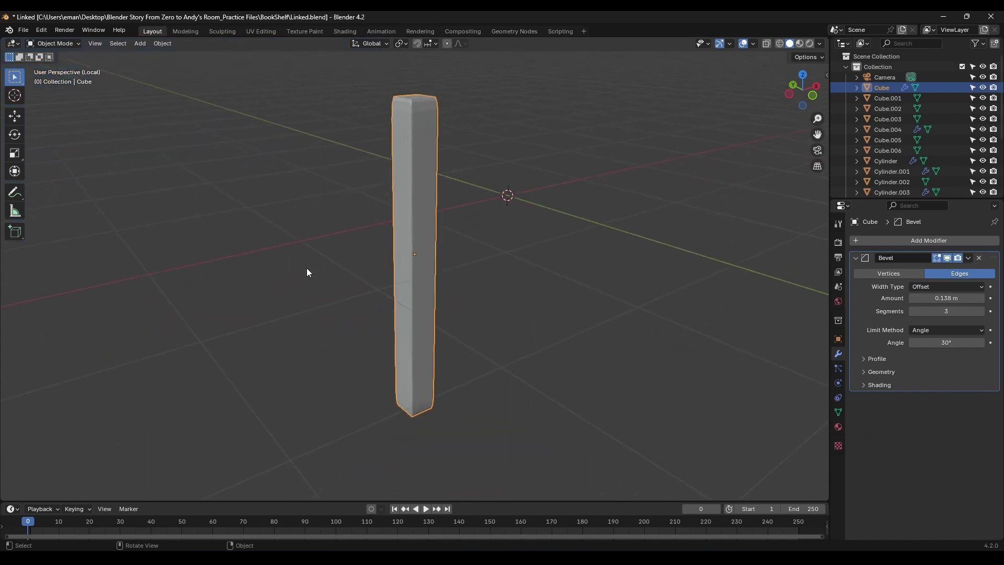
middle_click_drag(374, 249, 390, 246)
left_click_drag(936, 298, 982, 311)
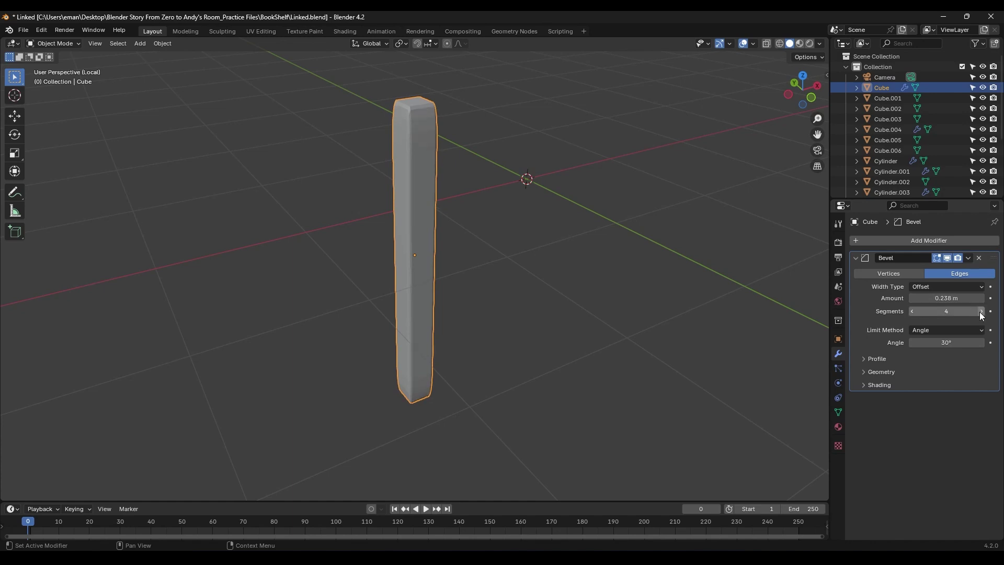
mouse_move(601, 275)
middle_mouse_down()
mouse_move(584, 272)
mouse_move(598, 277)
middle_mouse_up()
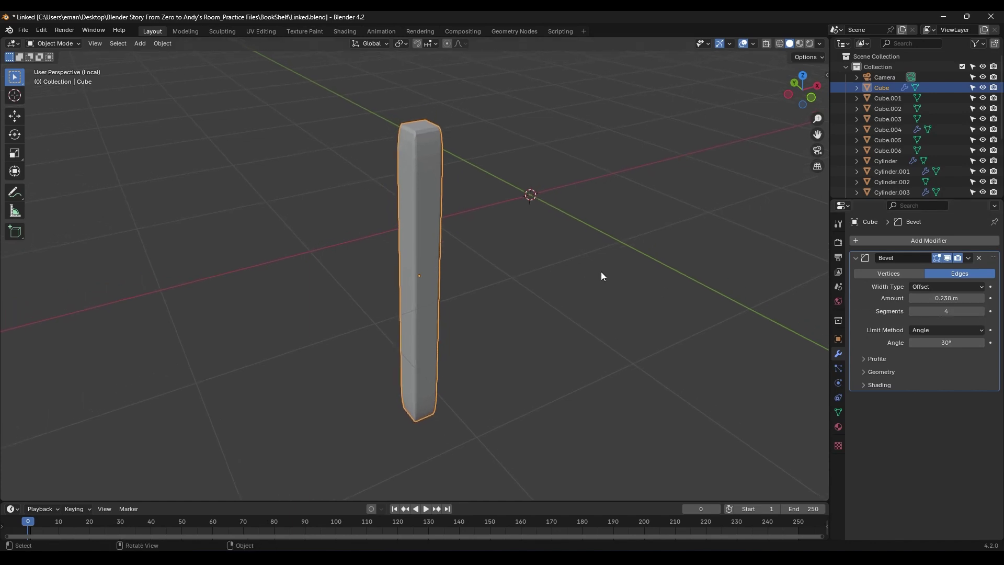
left_click(838, 338)
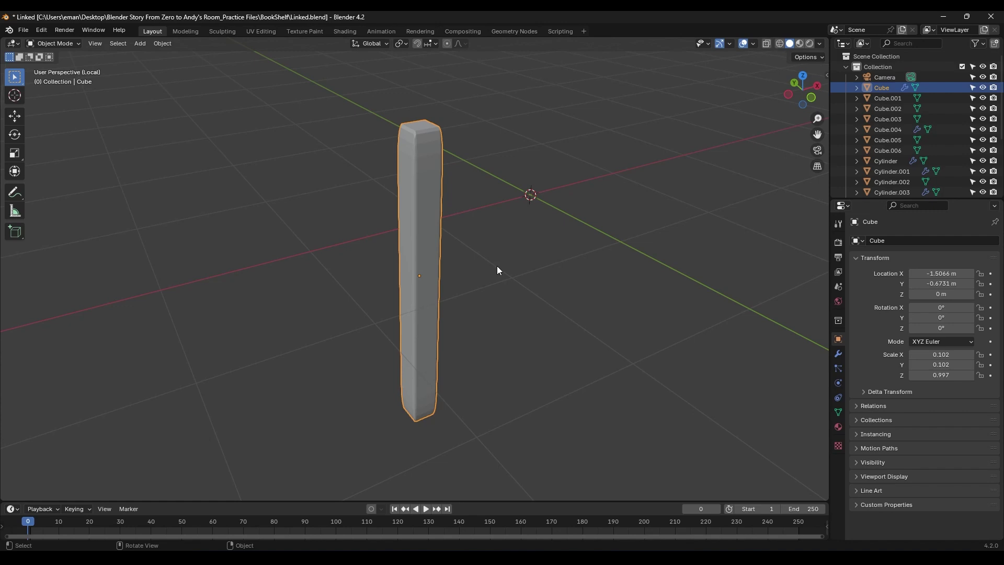
Exit Local View and reselect the front leg post after checking the top shelf.
key("KP_Divide")
left_click(496, 168)
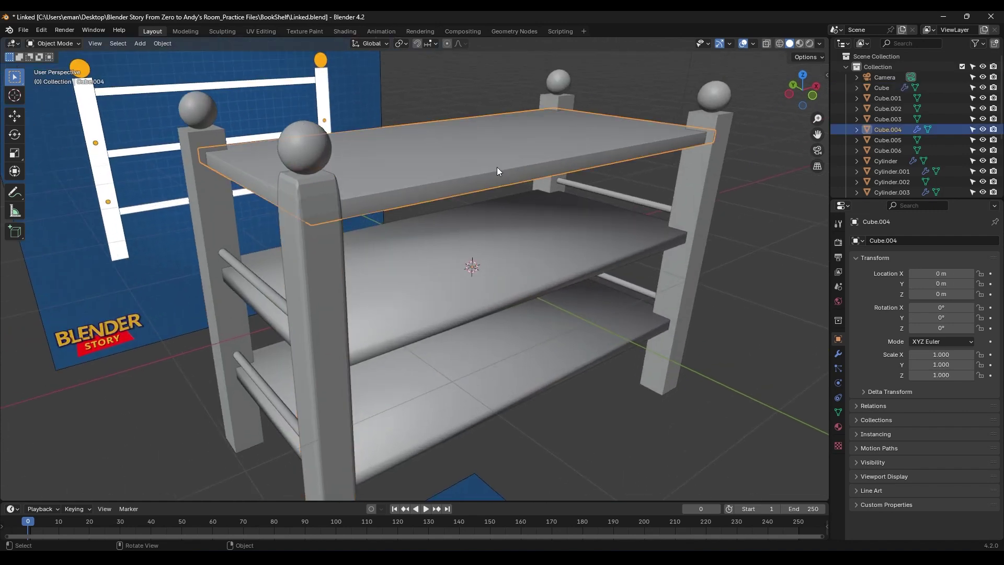
left_click(315, 271)
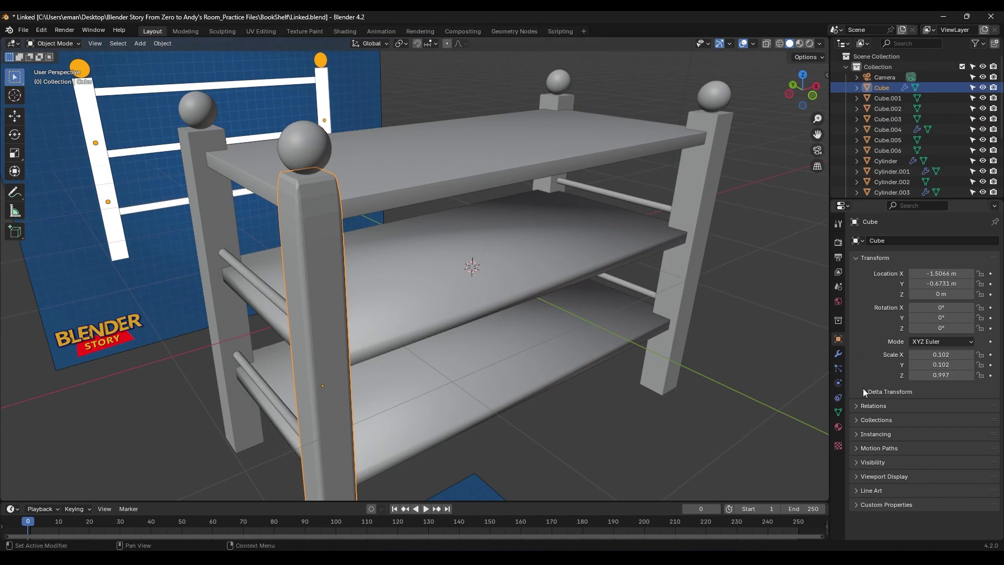
left_click(465, 172)
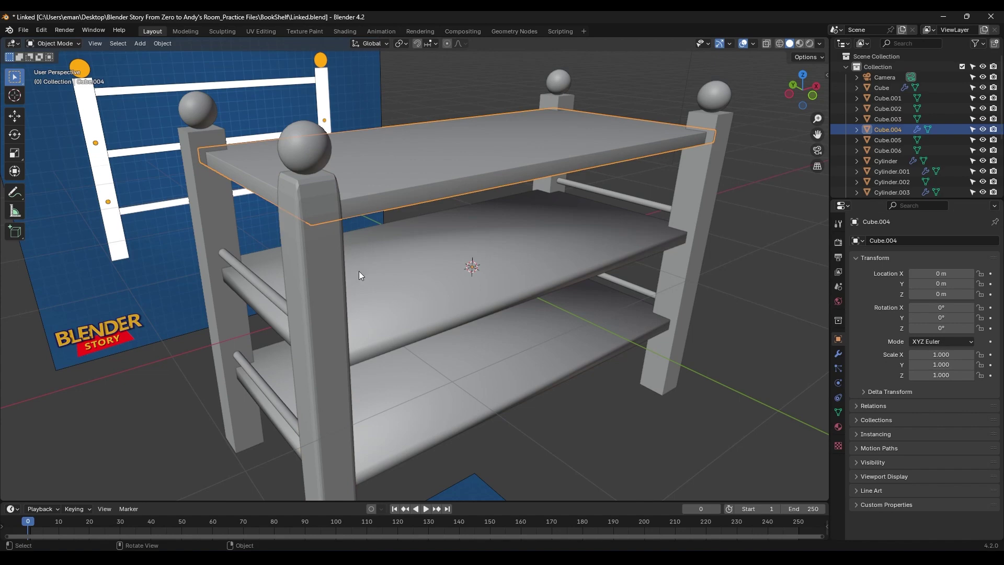
left_click(319, 272)
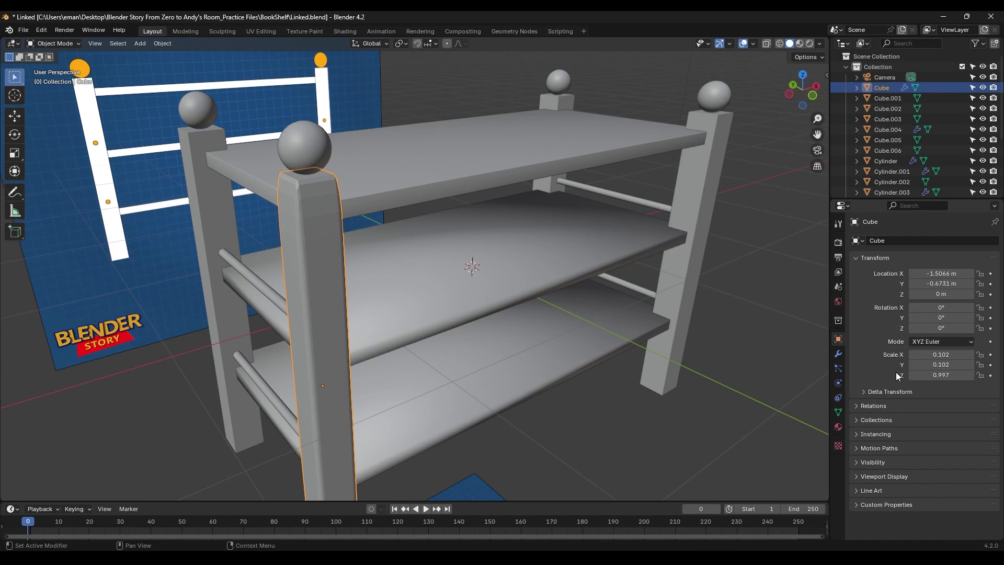
Set the post's scale to 1 on X, Y and Z, inspect it, then undo back to the thin post.
mouse_move(936, 355)
left_mouse_down()
mouse_move(940, 375)
mouse_move(943, 358)
left_mouse_up()
type("1")
key("Return")
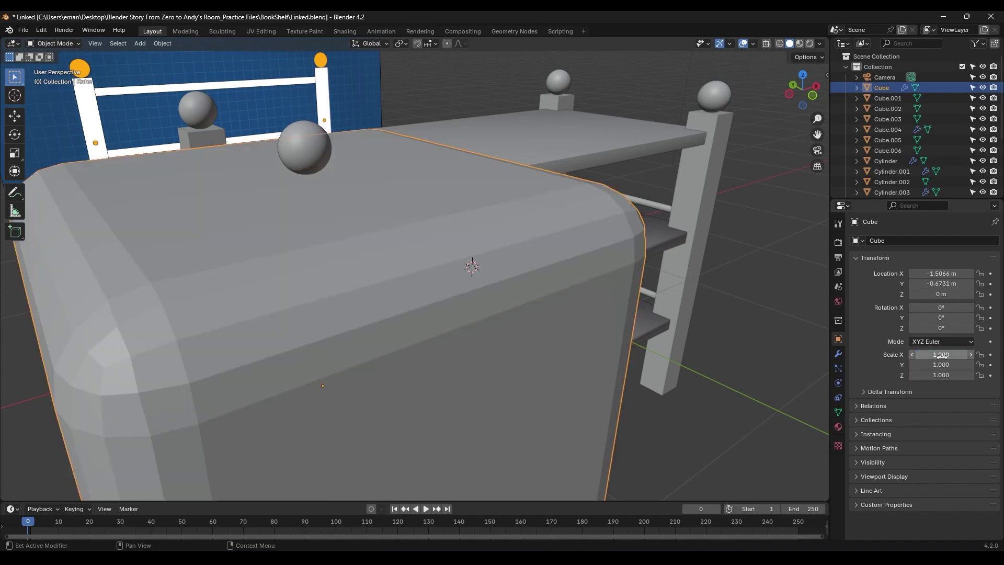
middle_click_drag(372, 379, 448, 335, "ctrl")
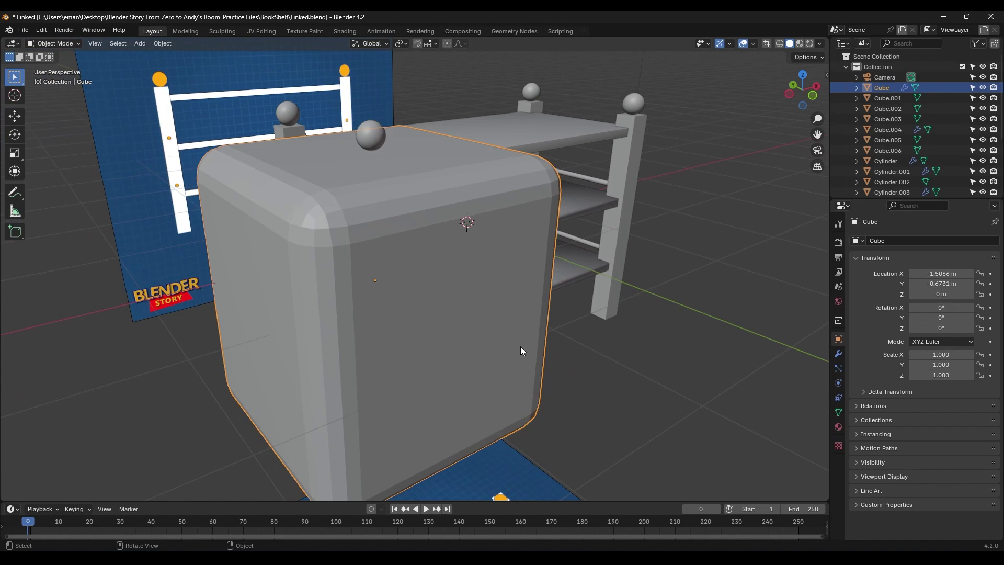
key("ctrl")
key("ctrl+z")
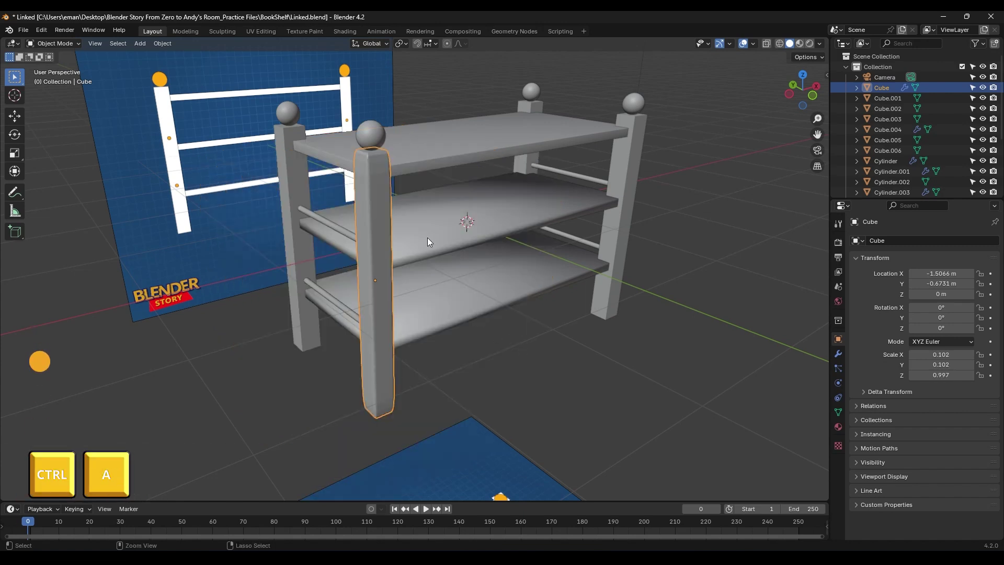
key("ctrl+a")
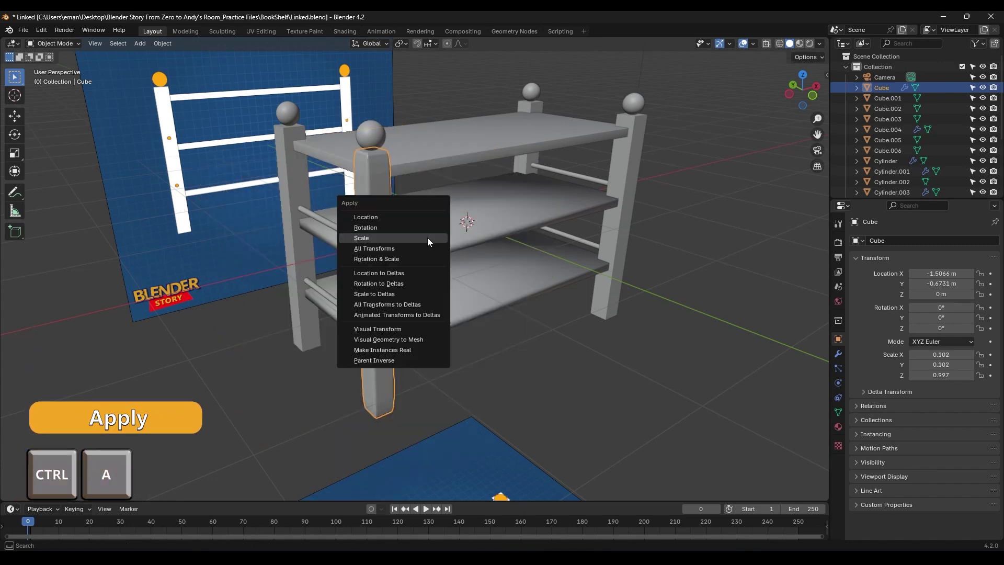
left_click(395, 239)
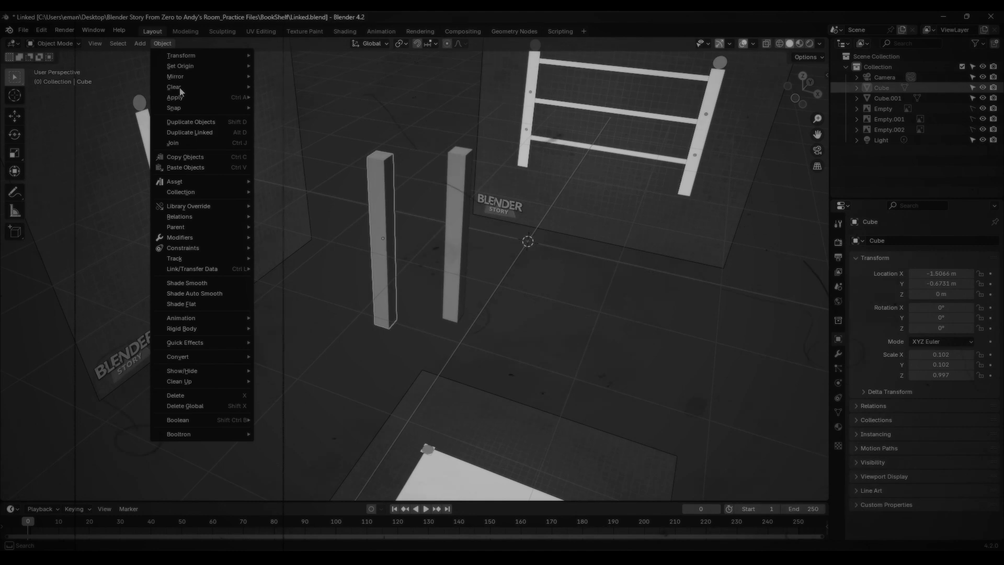
mouse_move(249, 217)
mouse_move(313, 240)
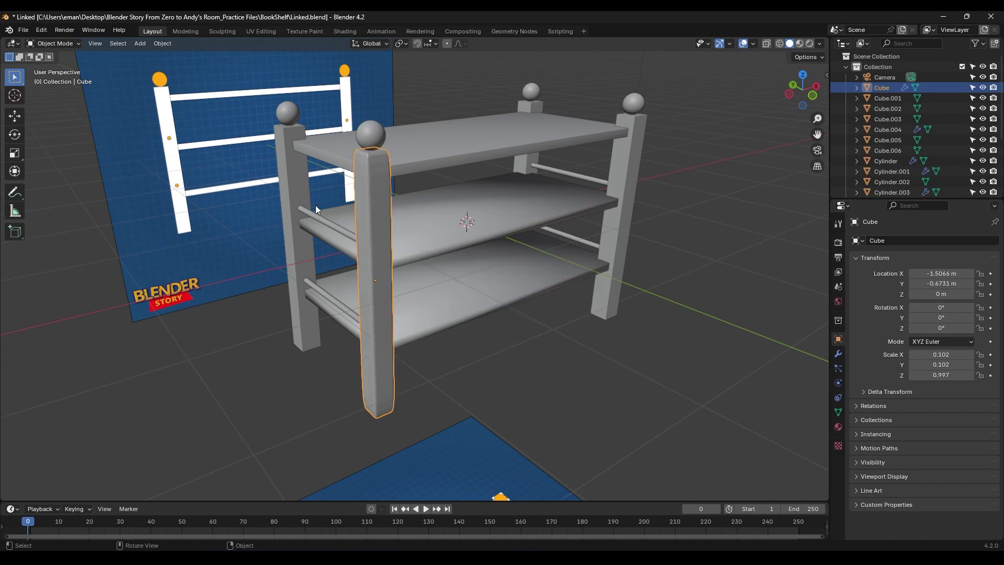
Select all four corner posts and apply their scale.
left_click(289, 174, "shift")
left_click(537, 107, "shift")
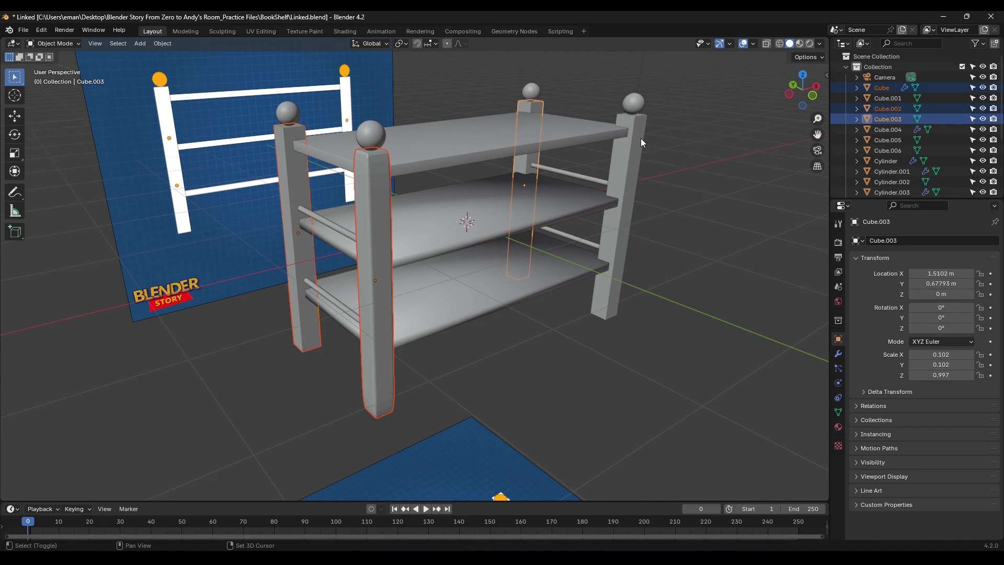
left_click(636, 139, "shift")
key("ctrl+a")
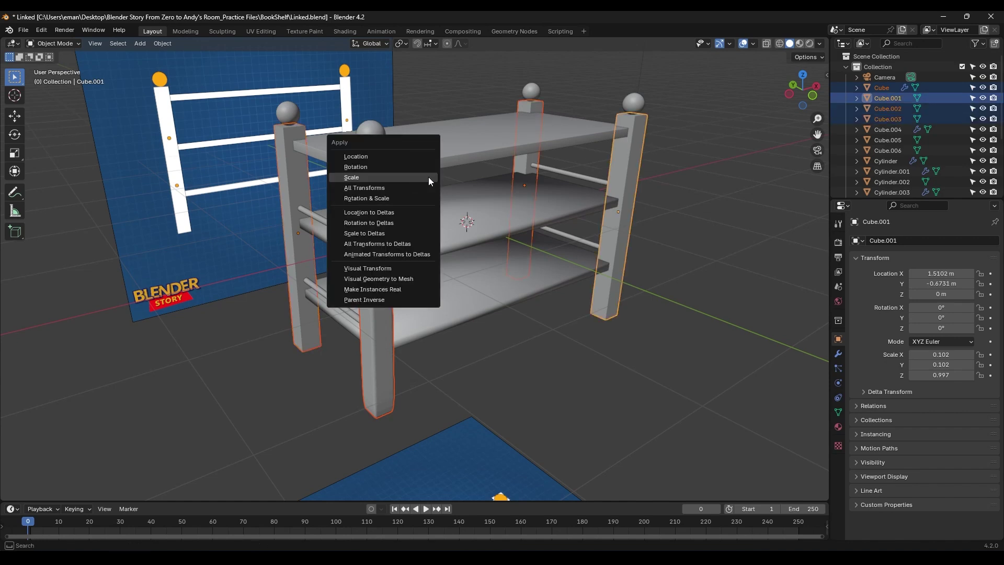
left_click(416, 178)
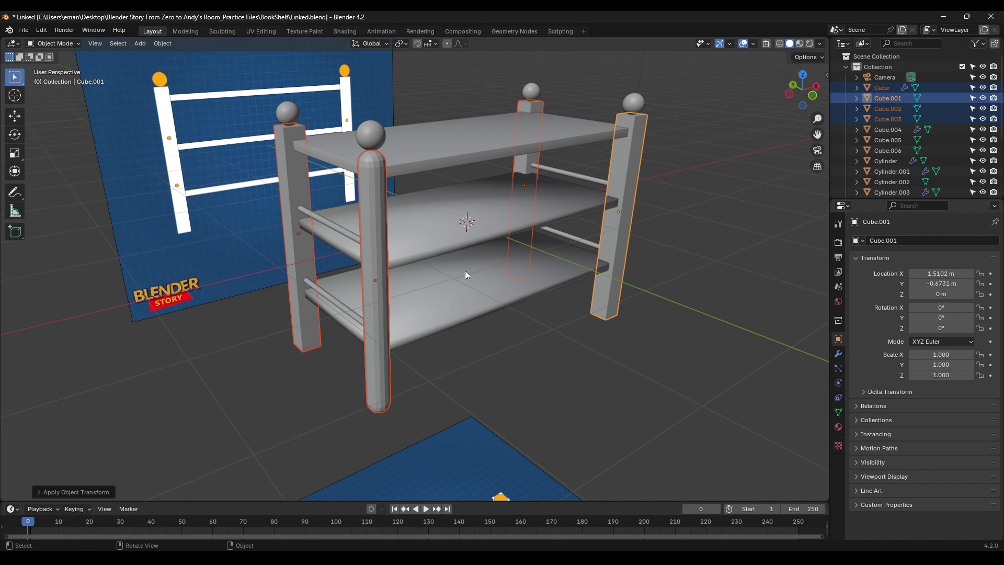
Give the front post a 0.005 m, 3-segment bevel and Shade Auto Smooth.
left_click(375, 218)
left_click(838, 355)
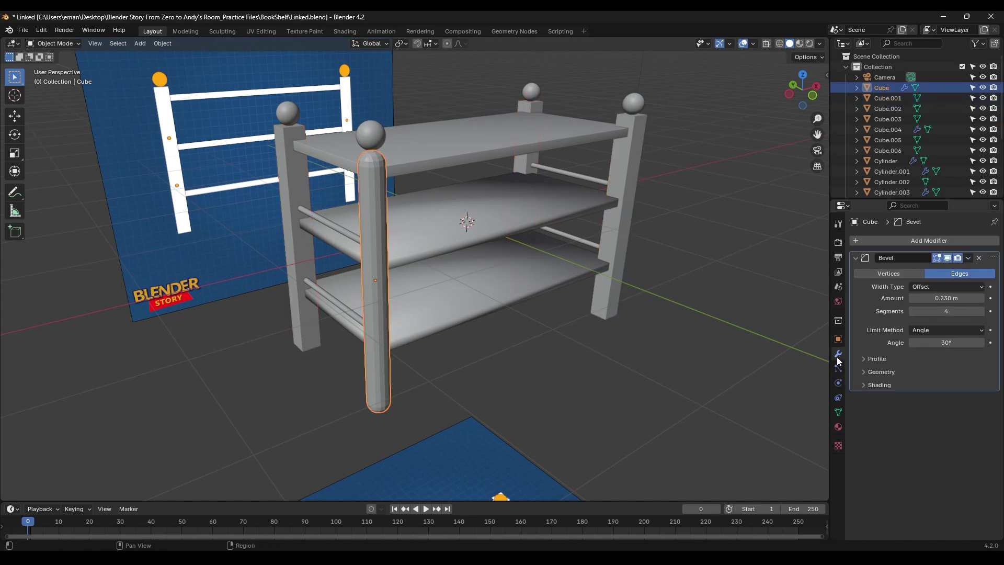
left_click_drag(946, 298, 928, 298)
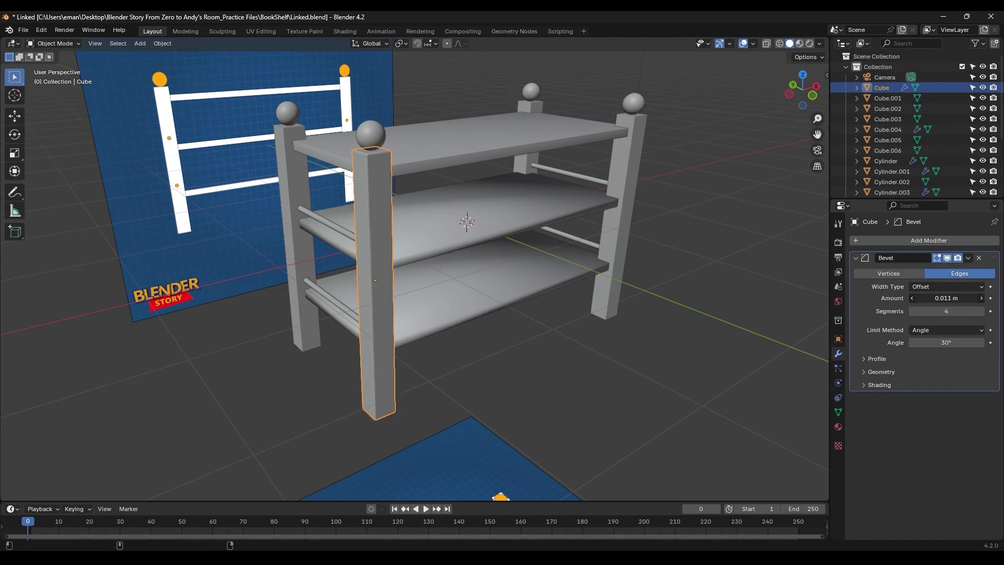
left_click(913, 311)
scroll(428, 284, "up", 8)
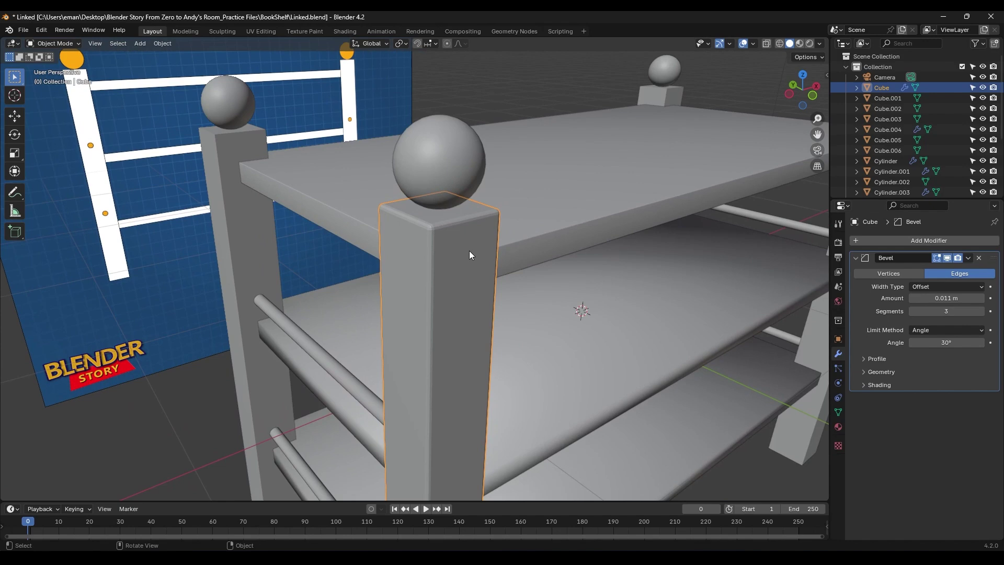
right_click(469, 250)
left_click(470, 251)
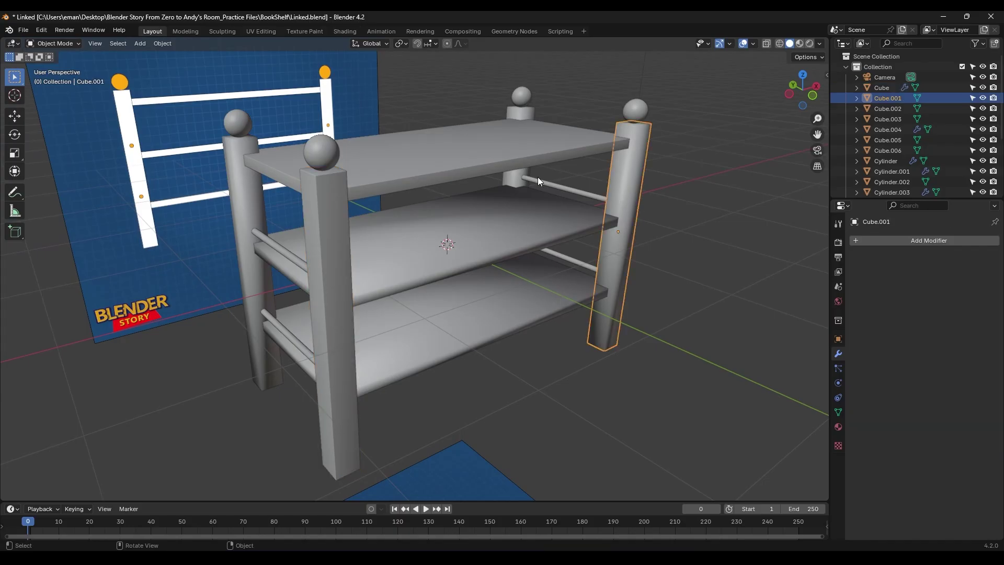
Check the back, left and front posts' modifier stacks.
left_click(508, 178)
left_click(252, 209)
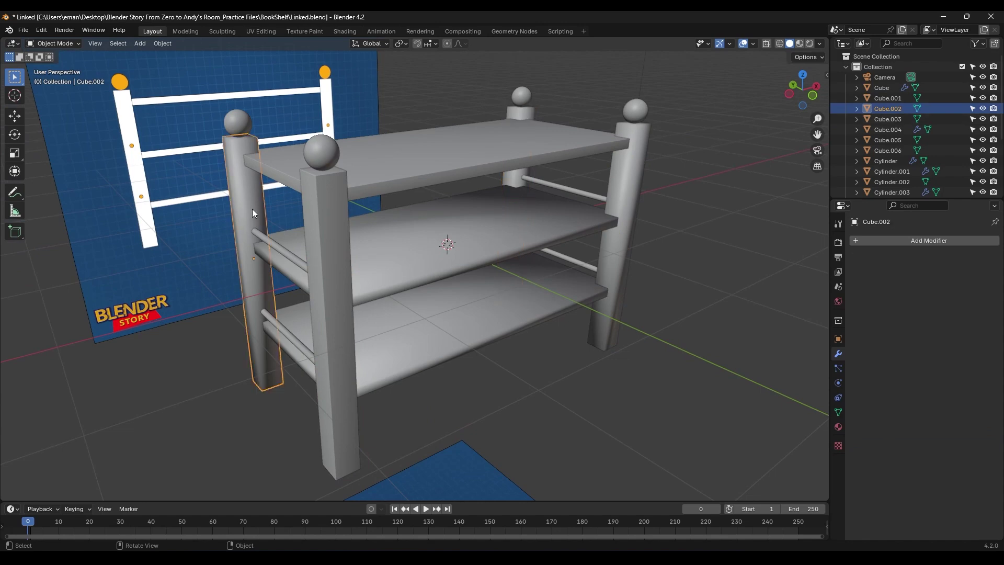
left_click(323, 235)
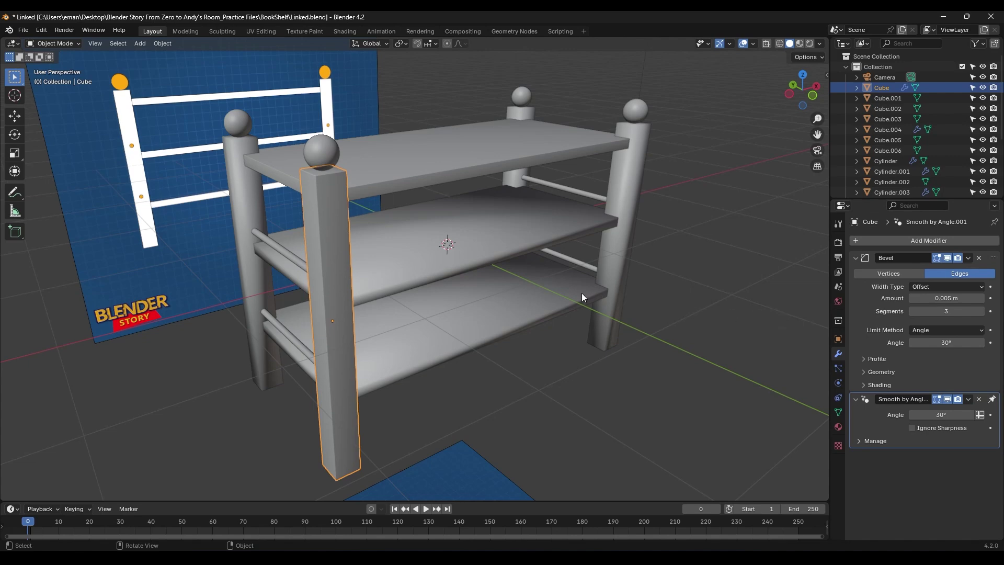
middle_click_drag(481, 283, 496, 274)
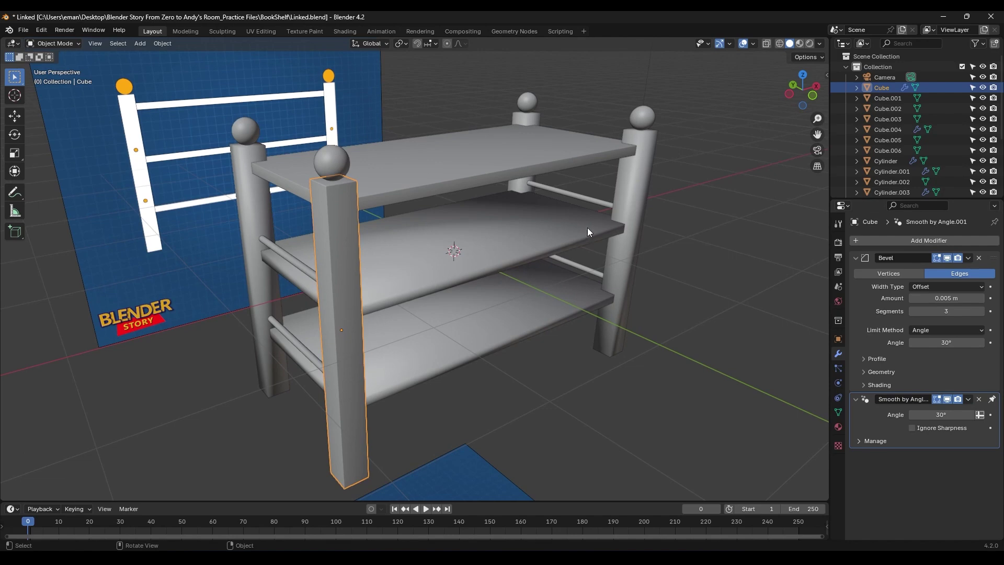
Select all four posts with the front post active and use Copy to Selected on its Bevel.
left_click(614, 200)
left_click(522, 117, "shift")
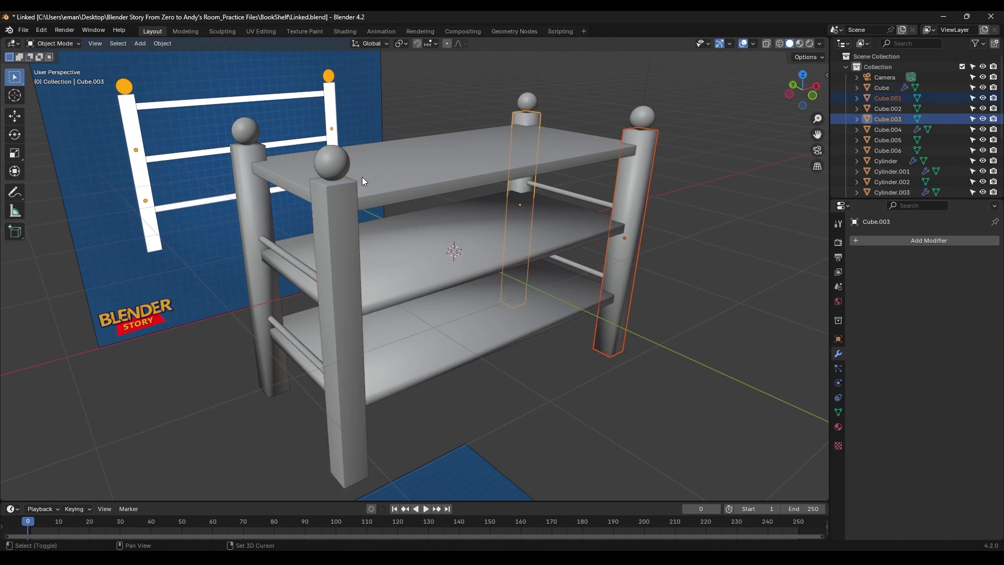
left_click(251, 154, "shift")
left_click(333, 229, "shift")
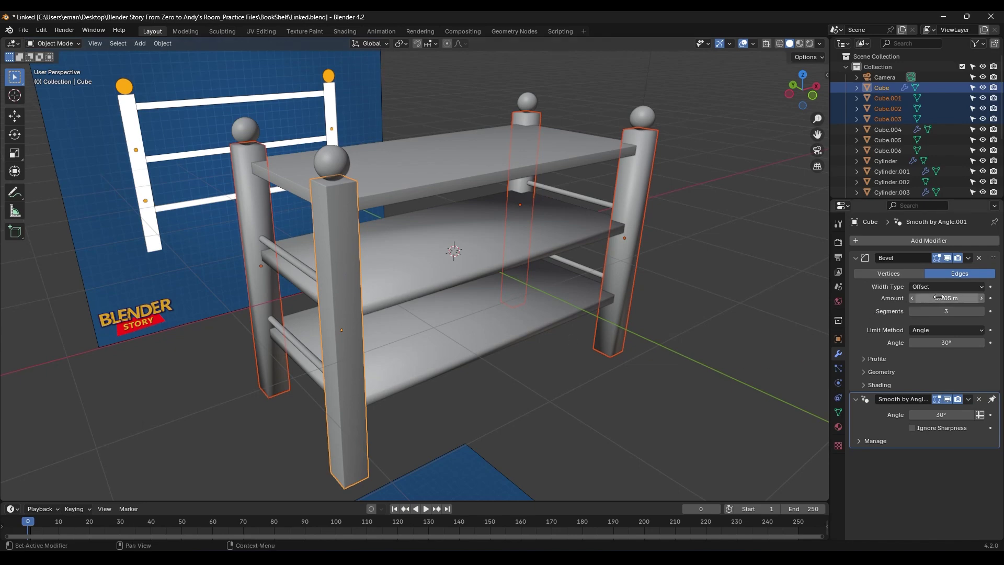
left_click(968, 257)
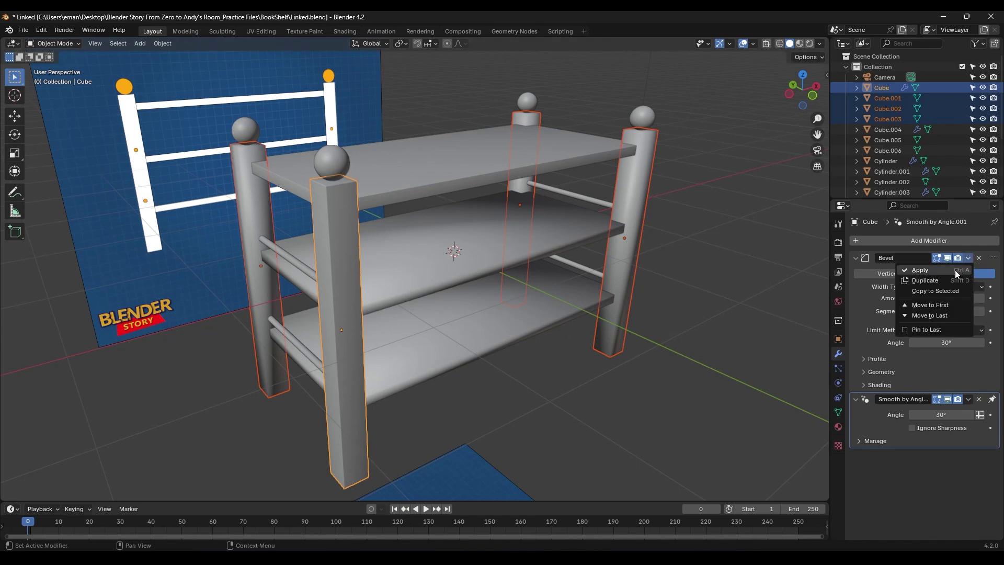
left_click(964, 291)
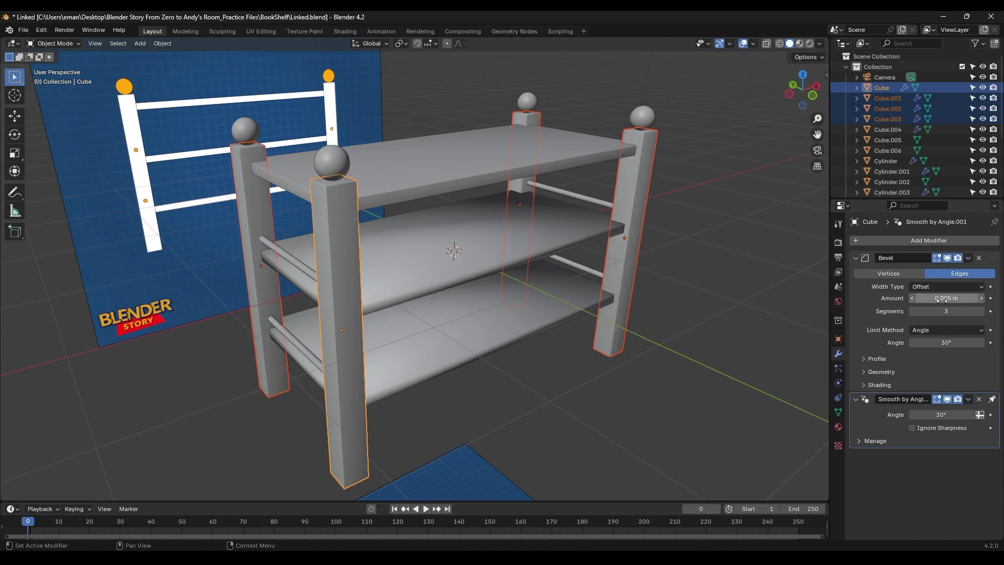
Select the middle and lower shelves, then the top shelf, use Ctrl+L Copy Modifiers, and deselect.
left_click(425, 278)
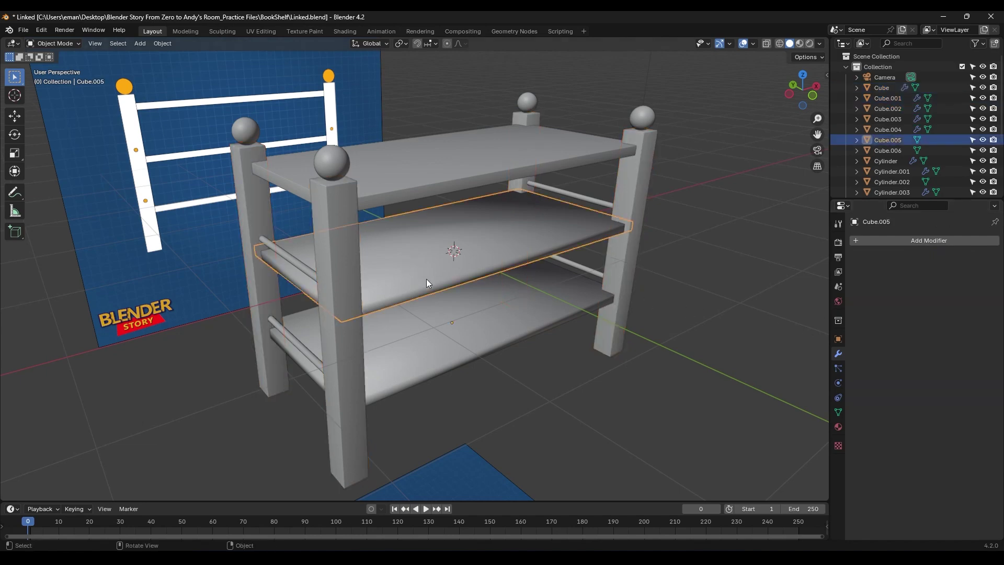
left_click(450, 322, "shift")
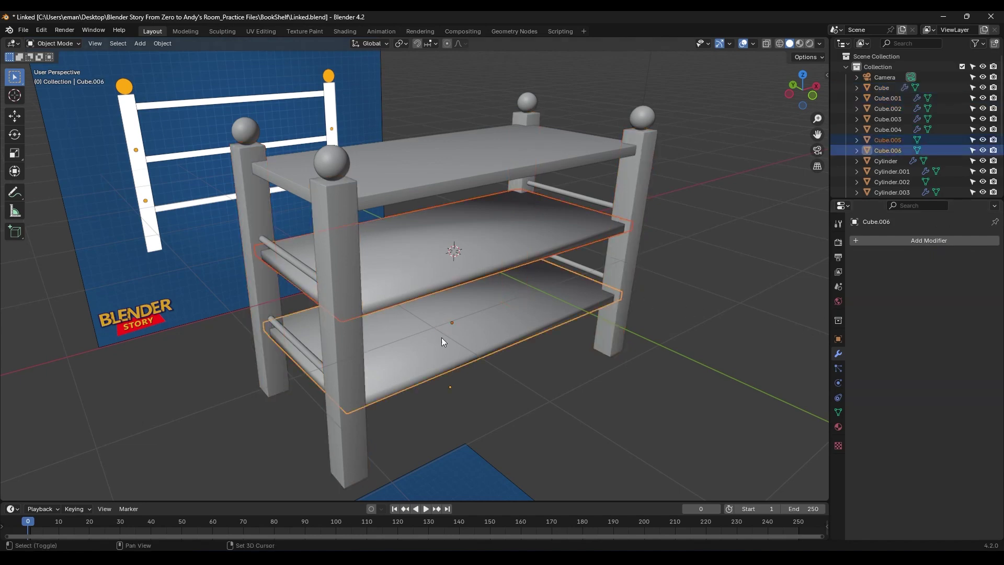
left_click(475, 154, "shift")
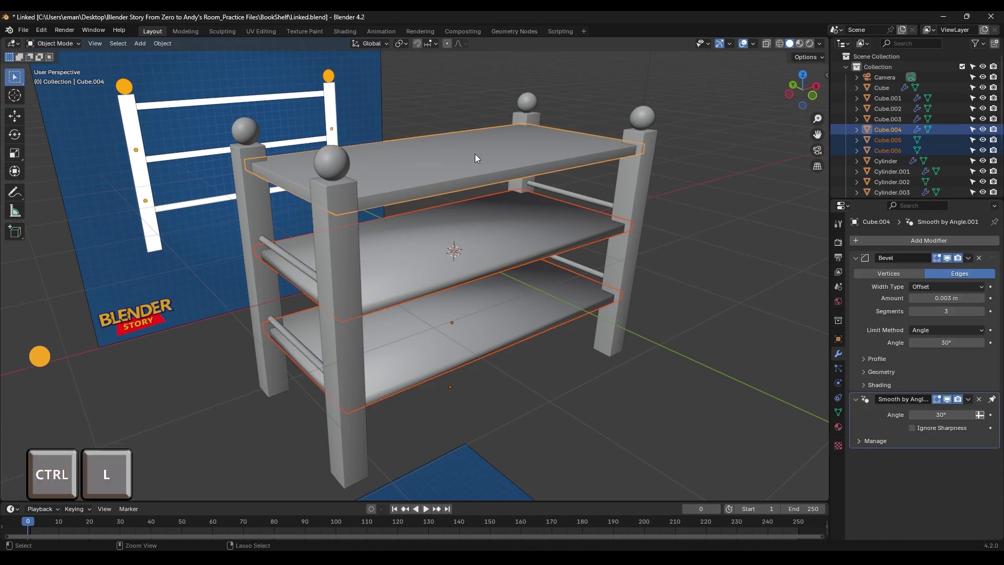
key("ctrl+l")
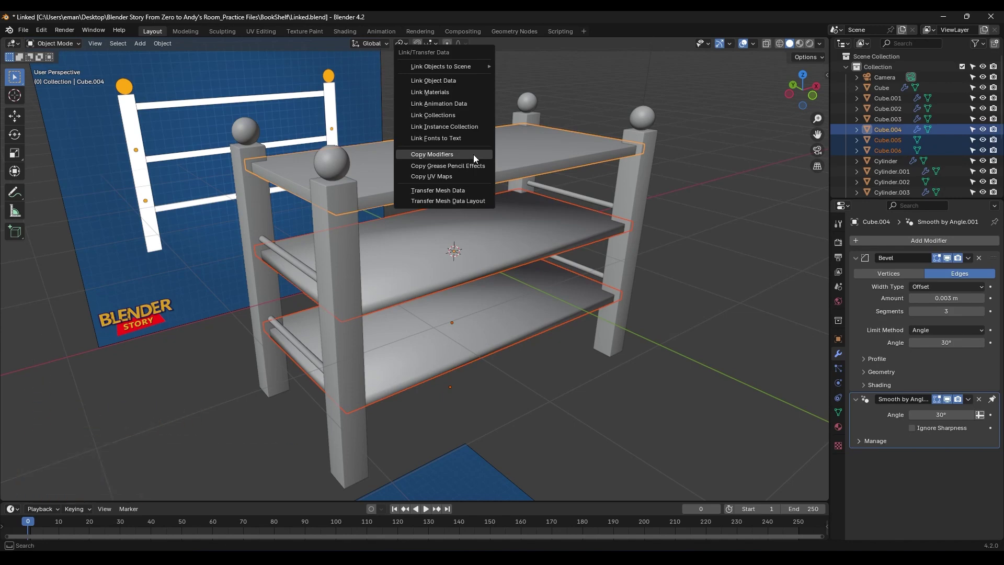
left_click(481, 155)
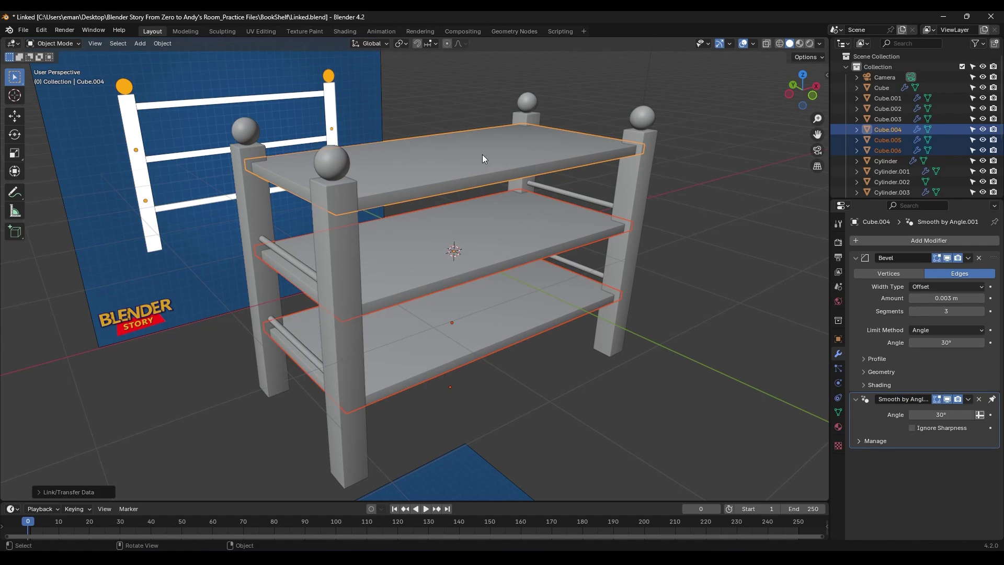
left_click(703, 213)
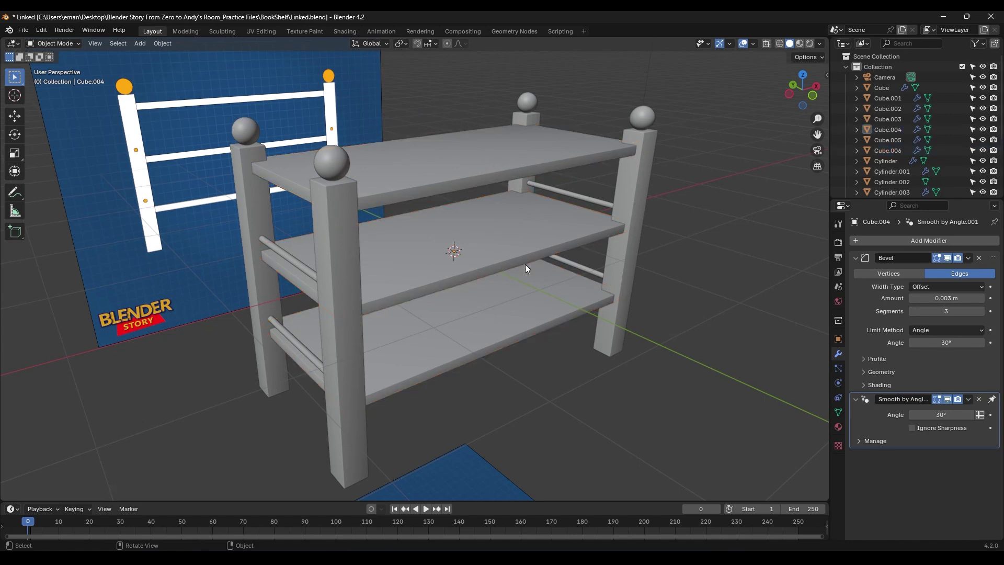
middle_click_drag(477, 277, 518, 336)
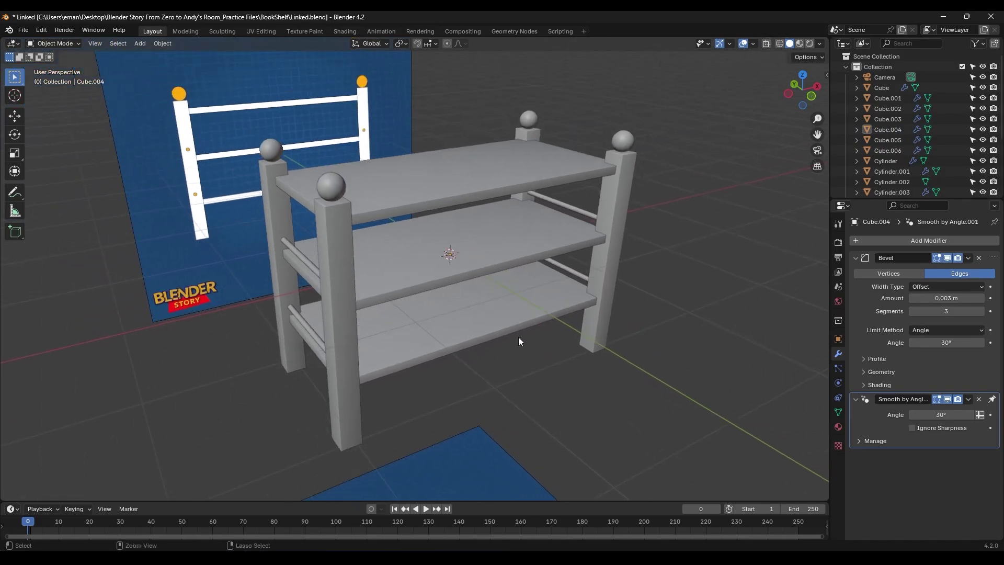